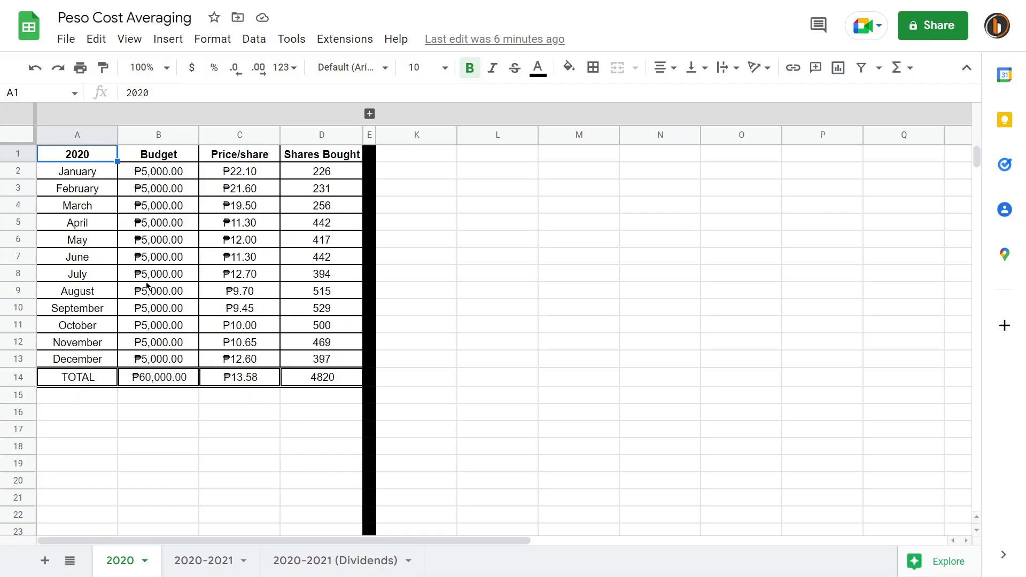
Review the January budget and the January to March entries in the 2020 table
click(169, 180)
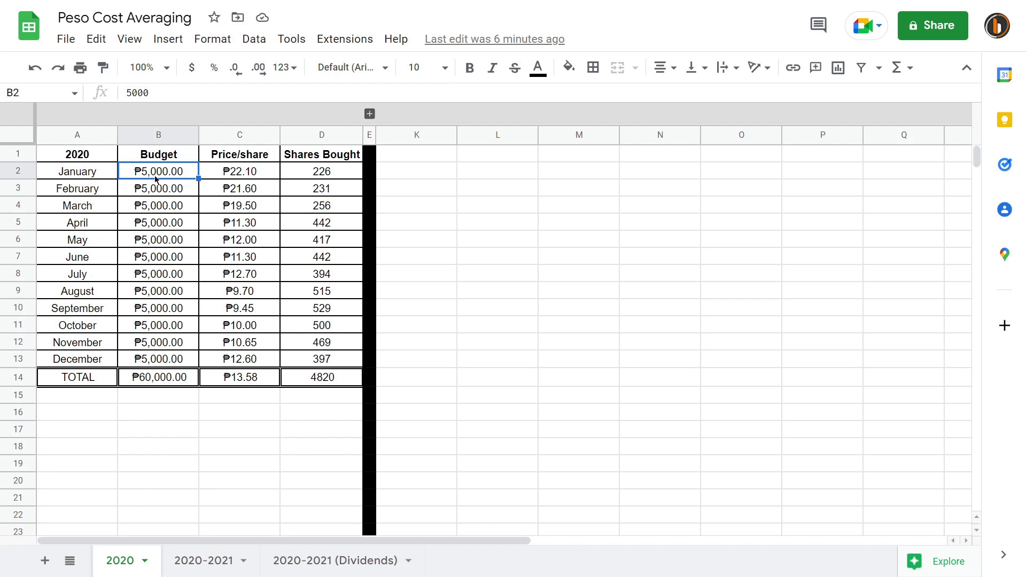
click(85, 174)
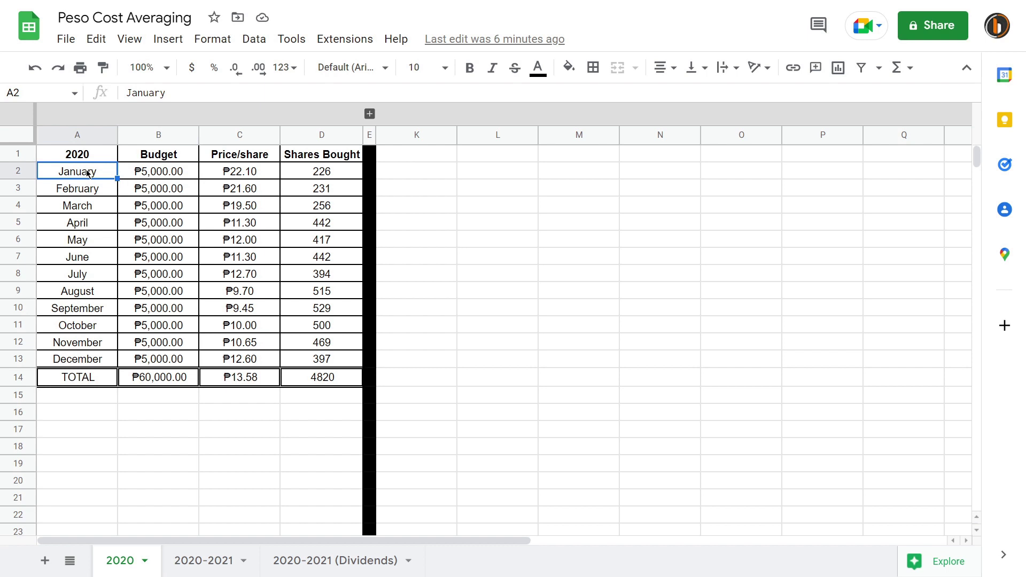
click(87, 188)
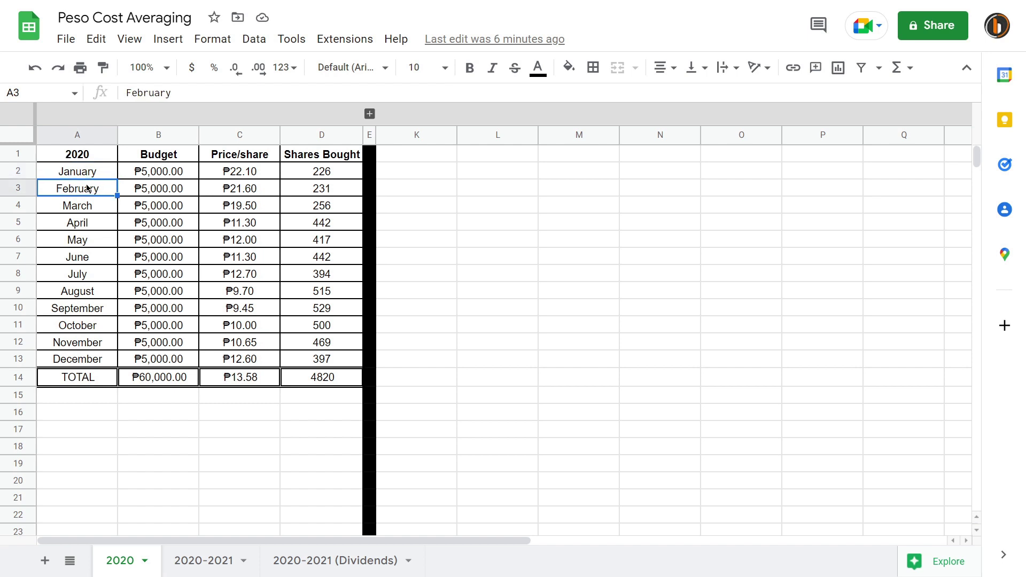
click(78, 211)
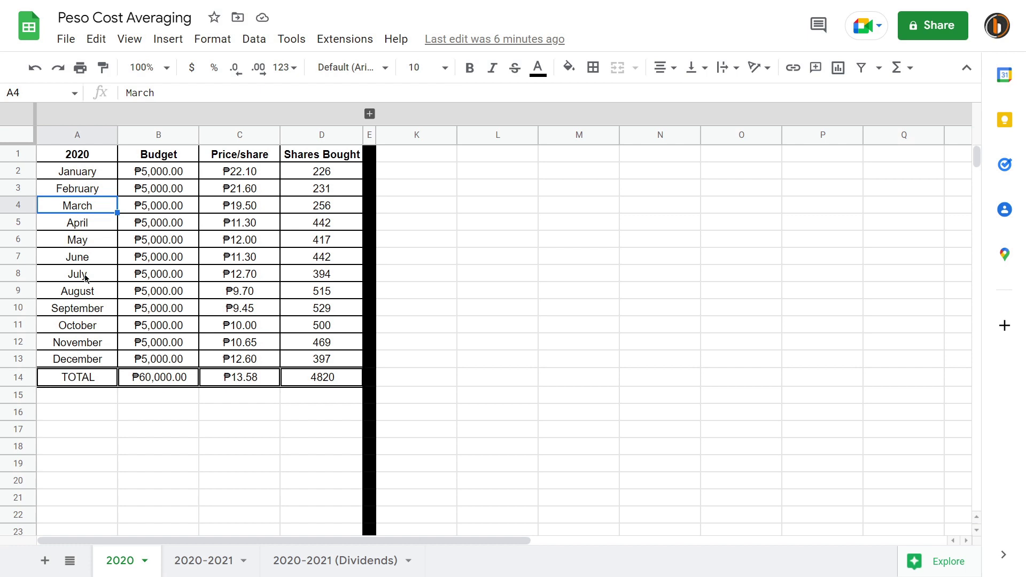
click(88, 180)
click(83, 200)
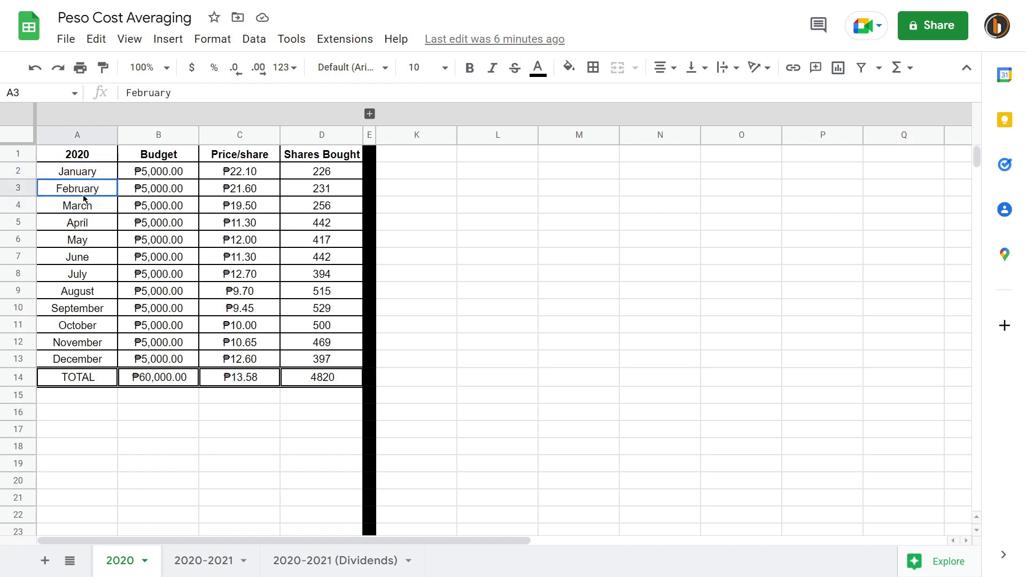
click(91, 176)
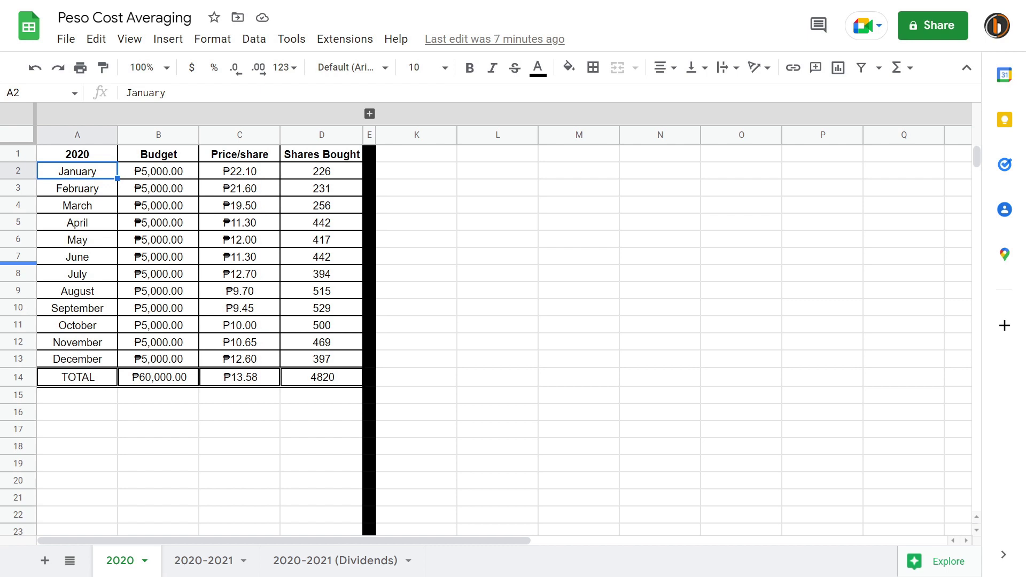
Examine the monthly Price/share and Shares Bought columns, including the formula behind January's shares
drag(257, 178, 246, 361)
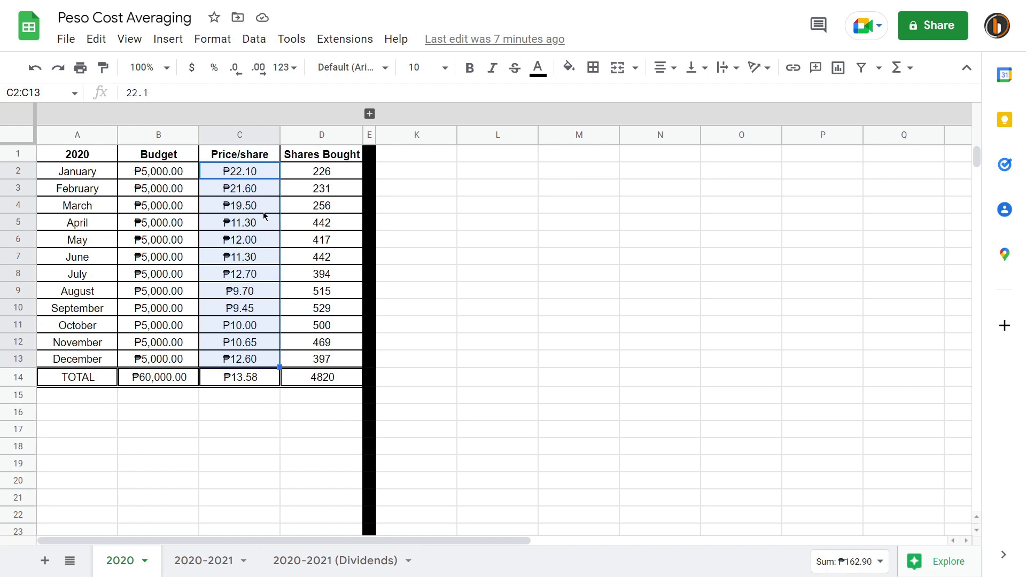
drag(324, 174, 316, 355)
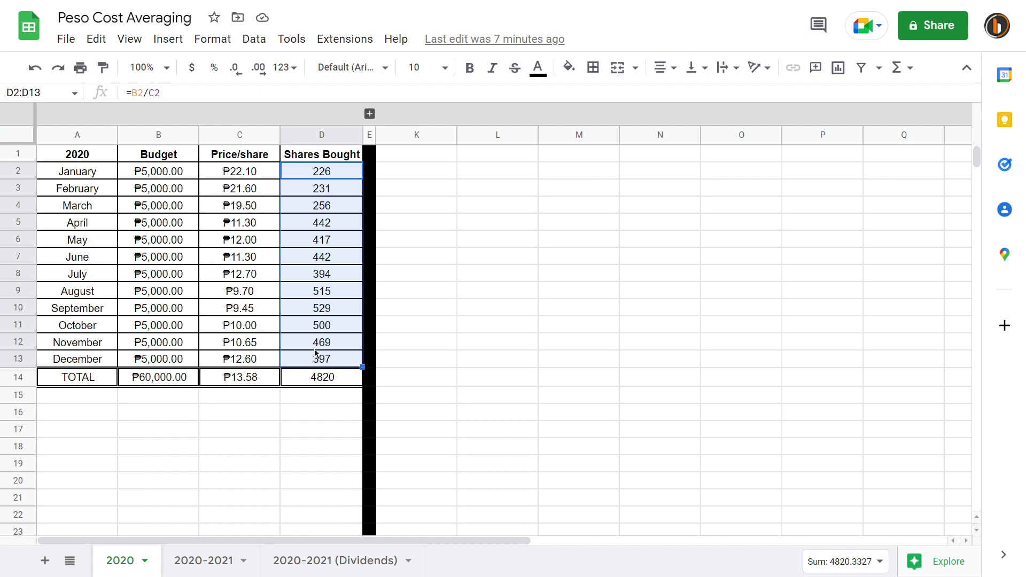
click(332, 174)
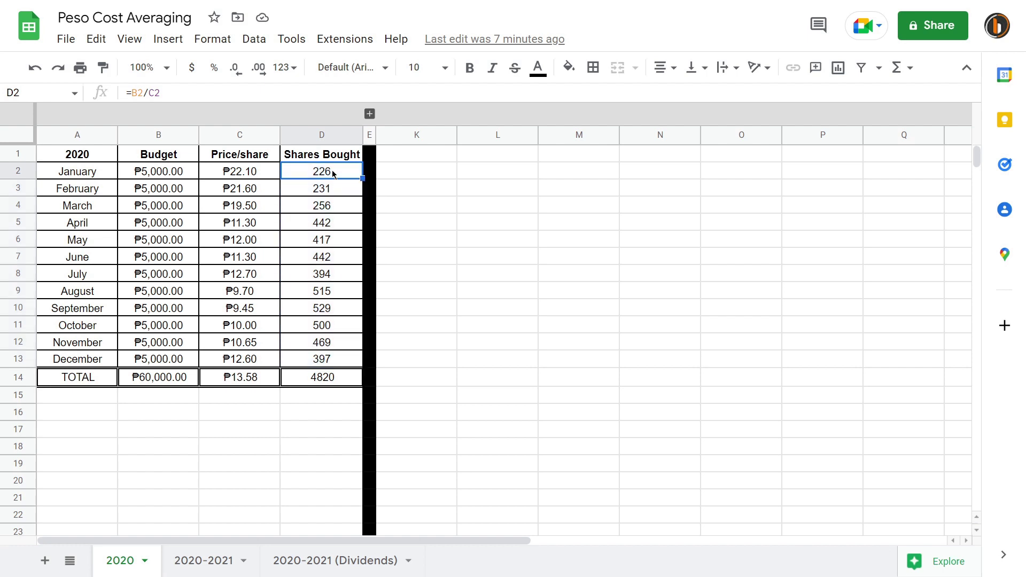
mouse_move(333, 173)
mouse_down()
mouse_move(326, 196)
mouse_move(326, 172)
mouse_up()
click(328, 194)
click(330, 174)
click(327, 198)
click(325, 240)
click(329, 210)
click(331, 175)
Compare the Shares Bought for individual months with the total in the TOTAL row
mouse_move(323, 359)
mouse_down()
mouse_move(332, 173)
mouse_move(335, 357)
mouse_up()
click(331, 185)
click(330, 210)
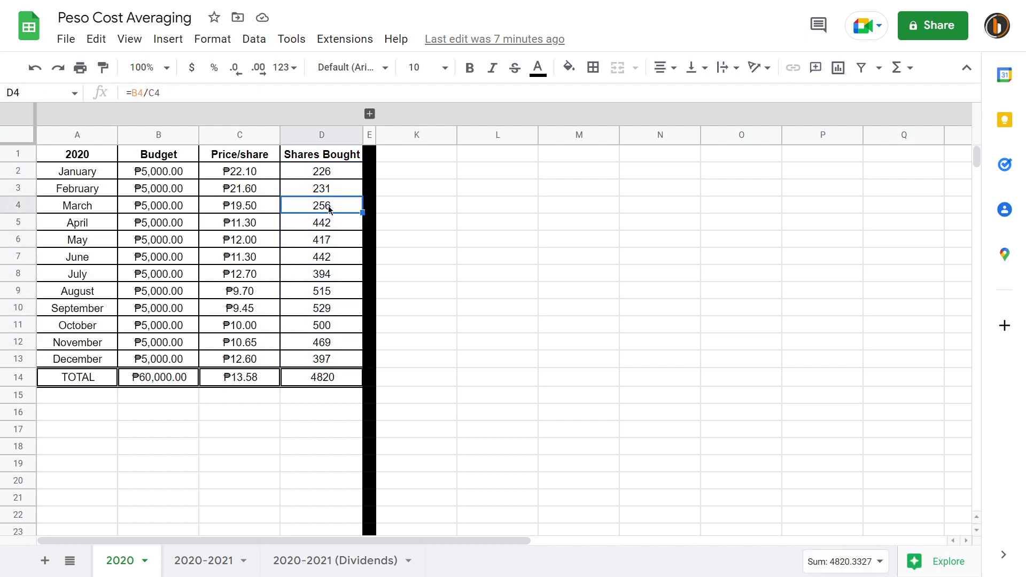
click(332, 175)
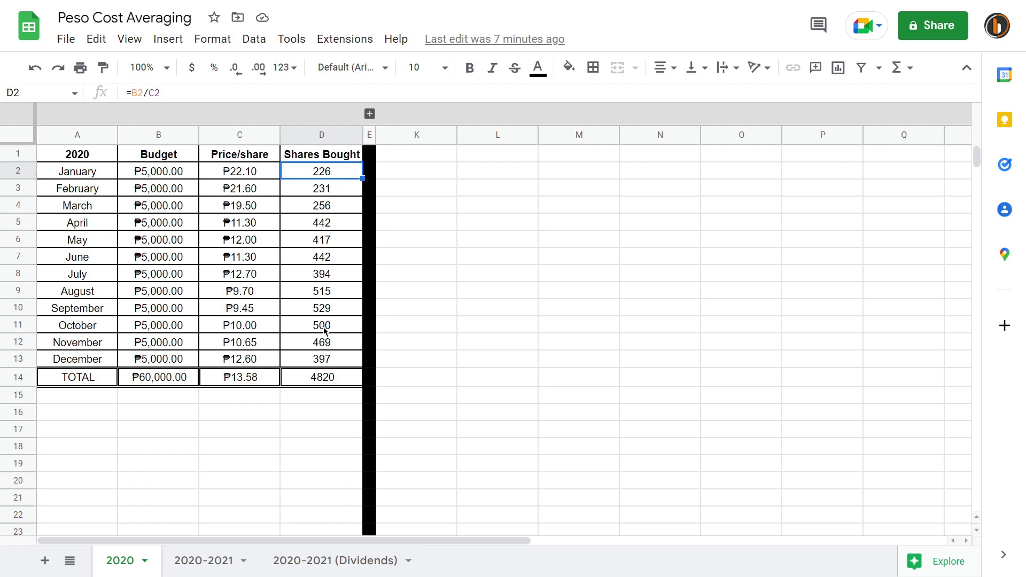
click(325, 380)
click(327, 301)
click(334, 167)
Examine the January to April 2020 share prices, comparing March with April and checking March's shares bought
click(74, 156)
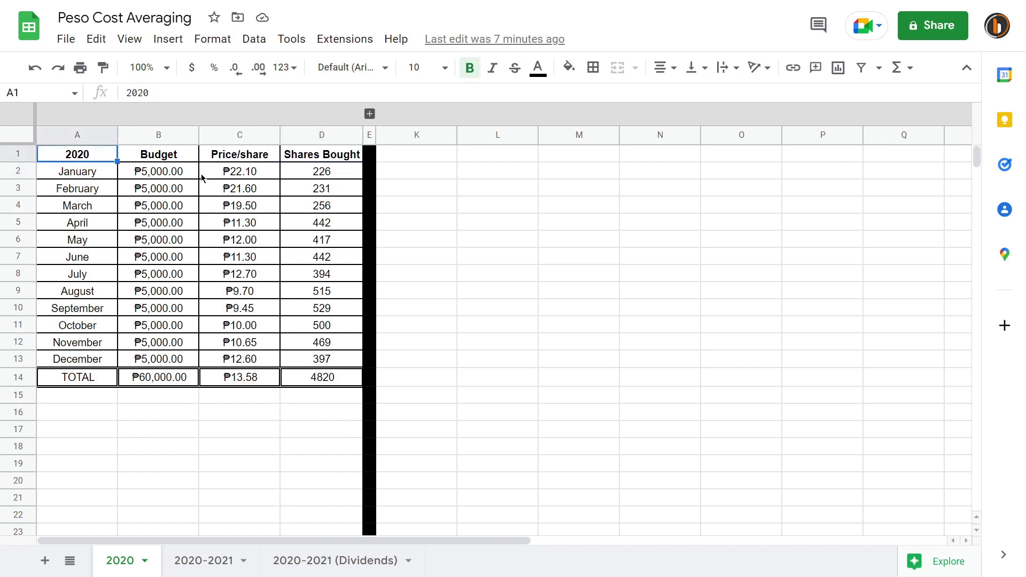
click(238, 175)
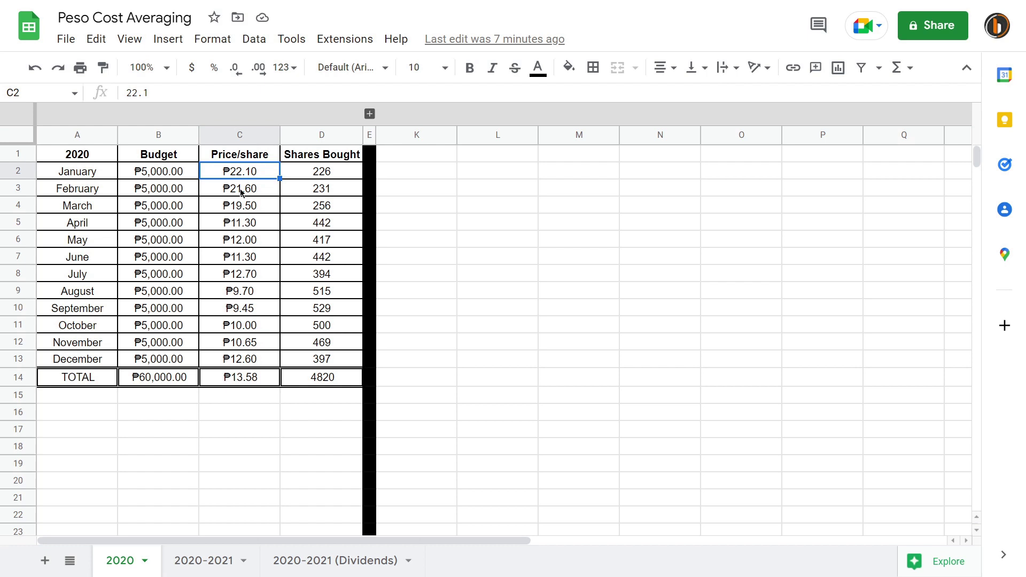
click(240, 192)
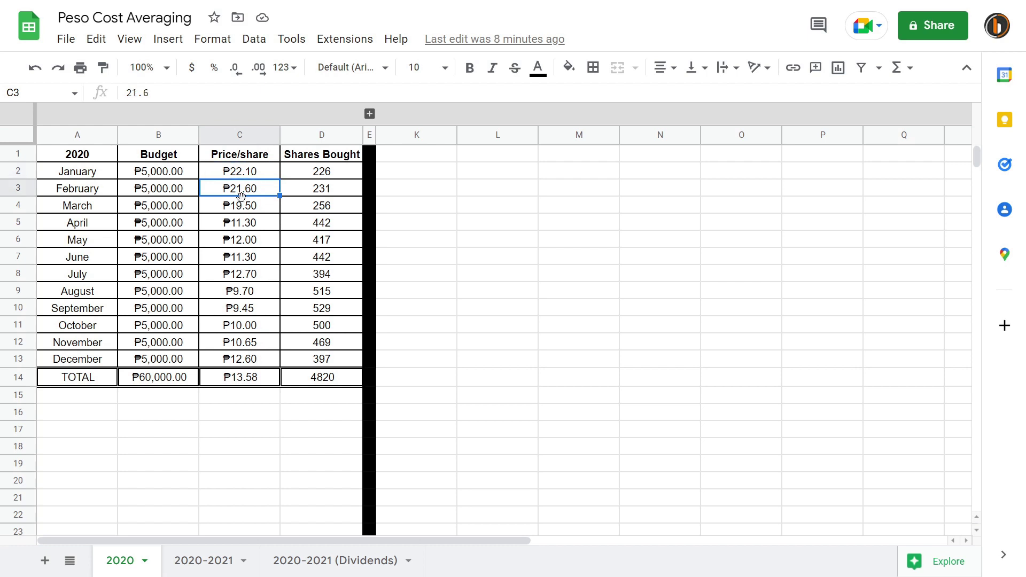
click(243, 205)
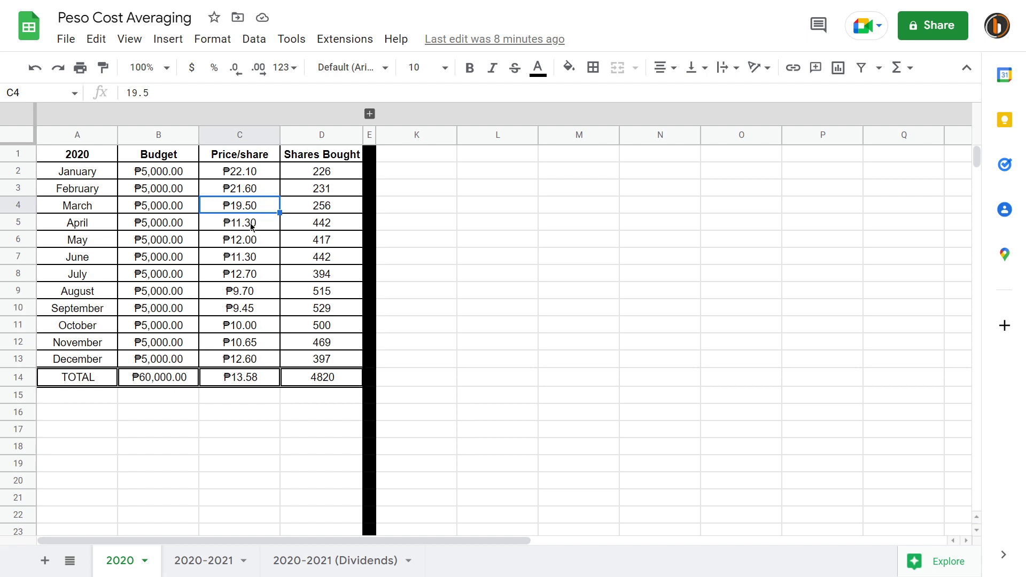
click(251, 226)
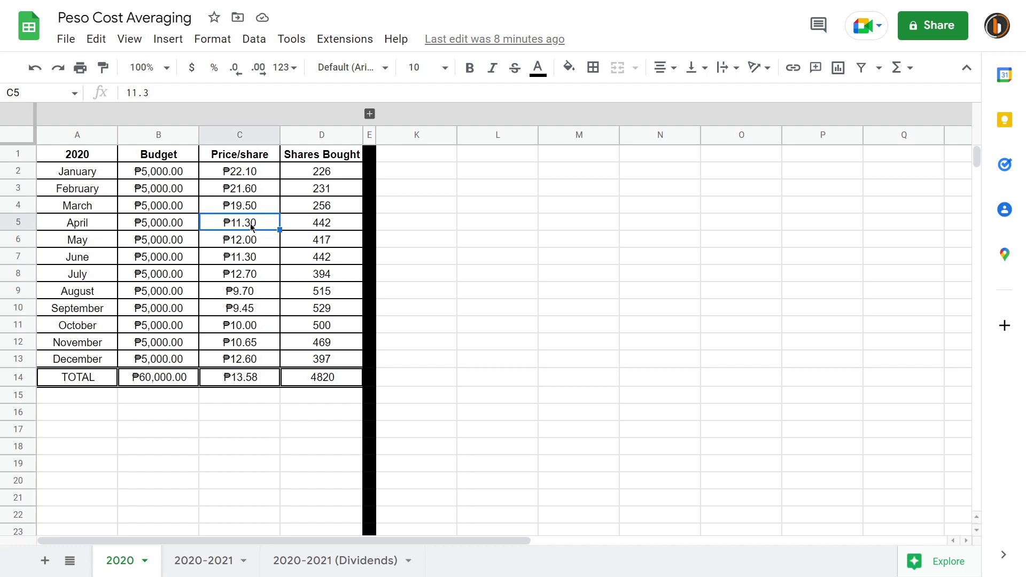
click(246, 205)
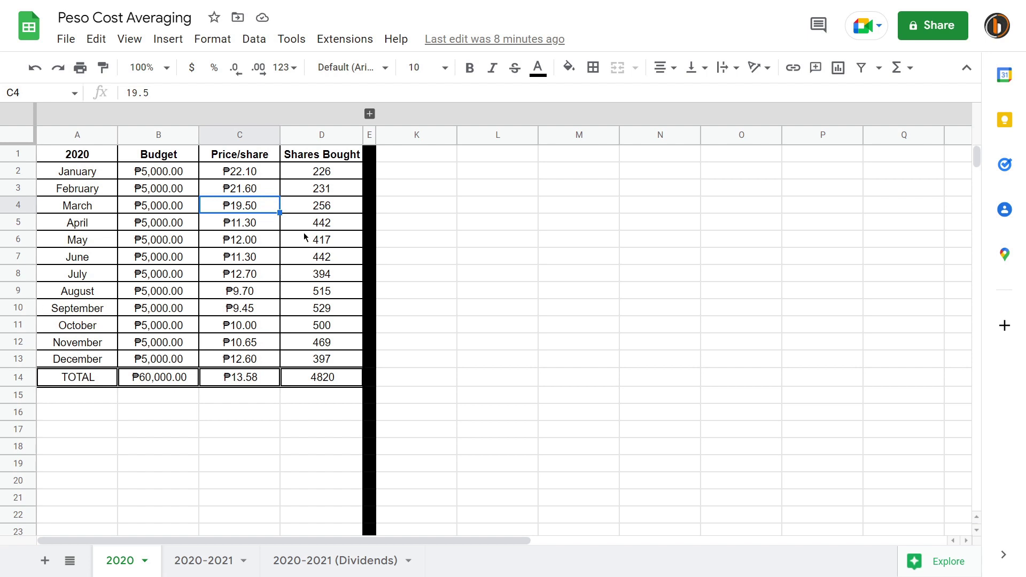
click(238, 227)
click(243, 206)
click(319, 213)
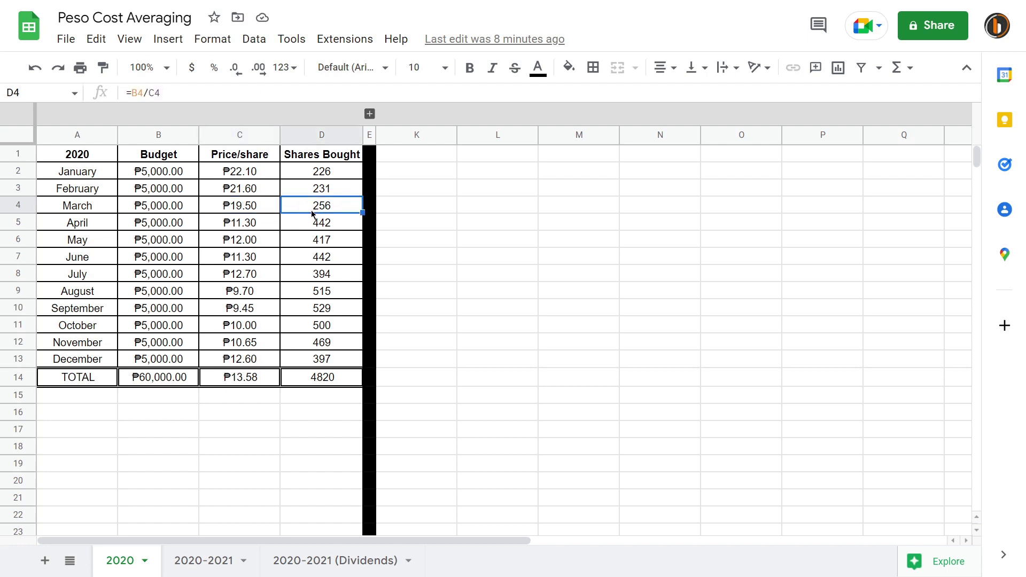
click(82, 210)
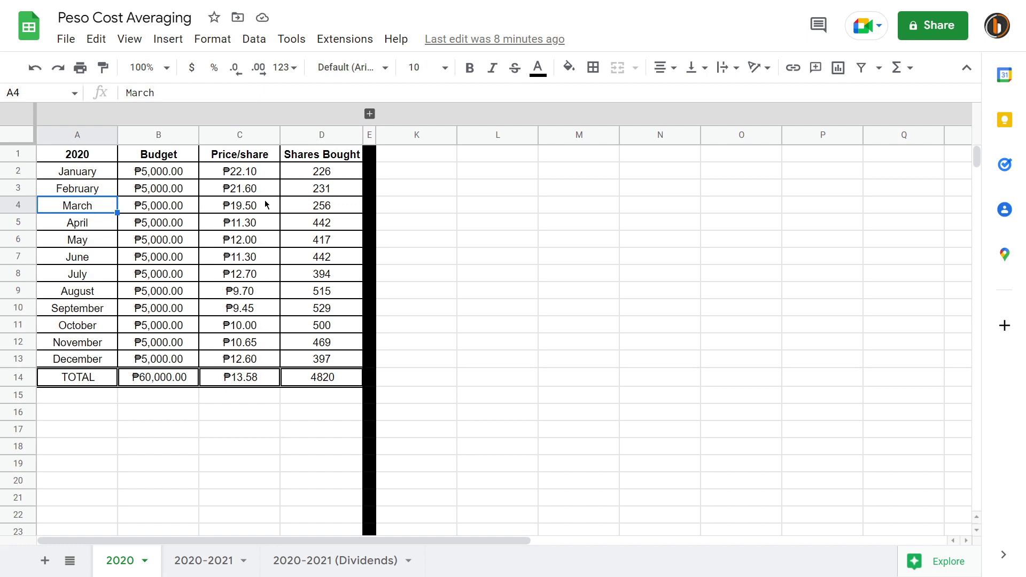
Inspect the monthly share prices and the TOTAL row formulas for budget, average price and shares bought
drag(256, 176, 250, 361)
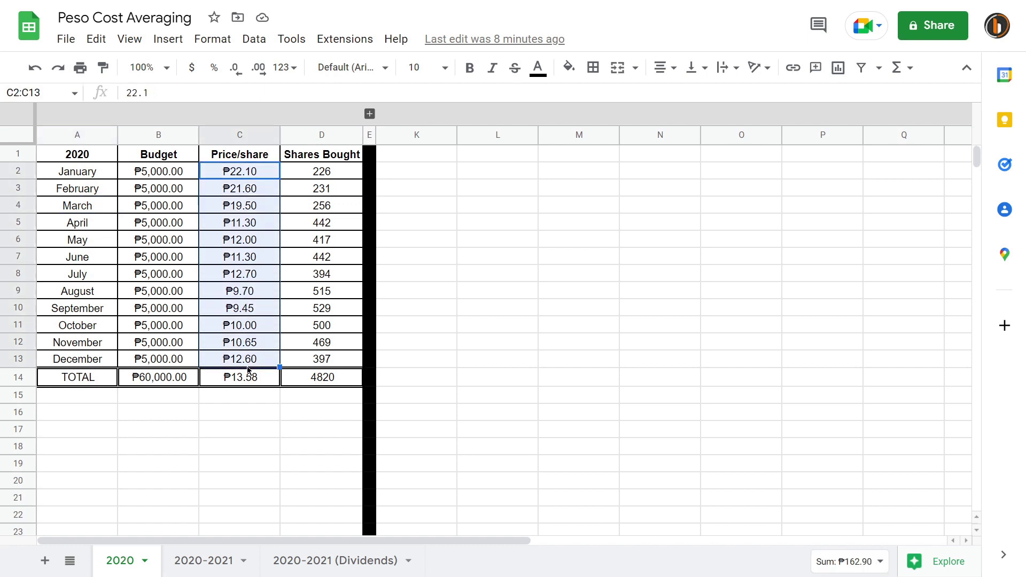
click(254, 381)
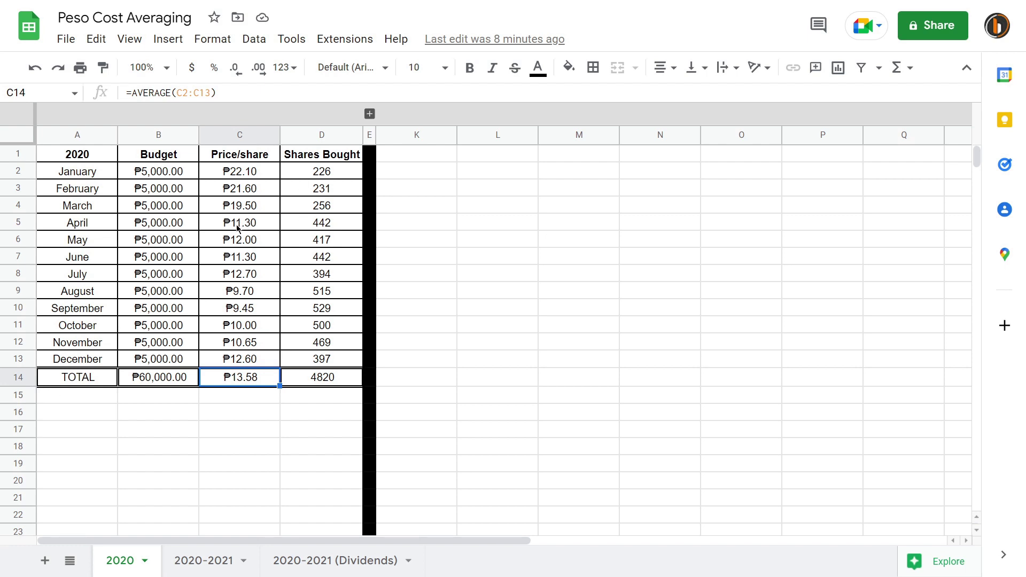
click(158, 379)
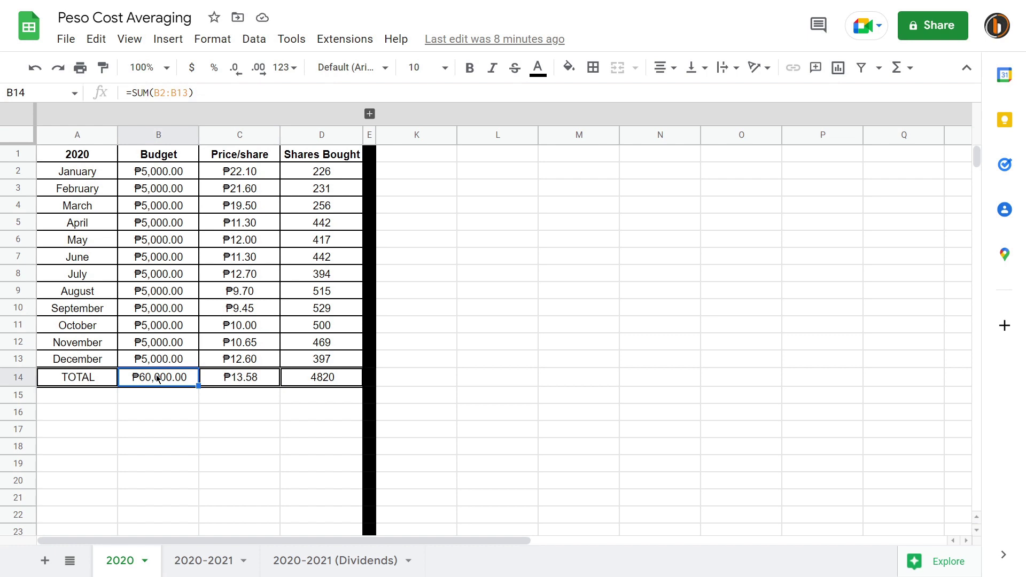
click(225, 382)
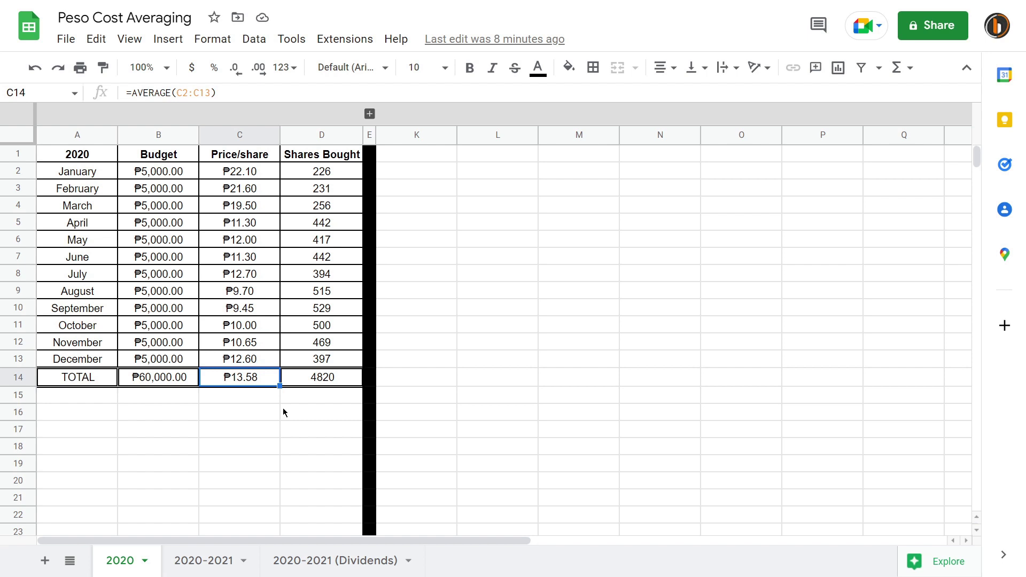
click(301, 382)
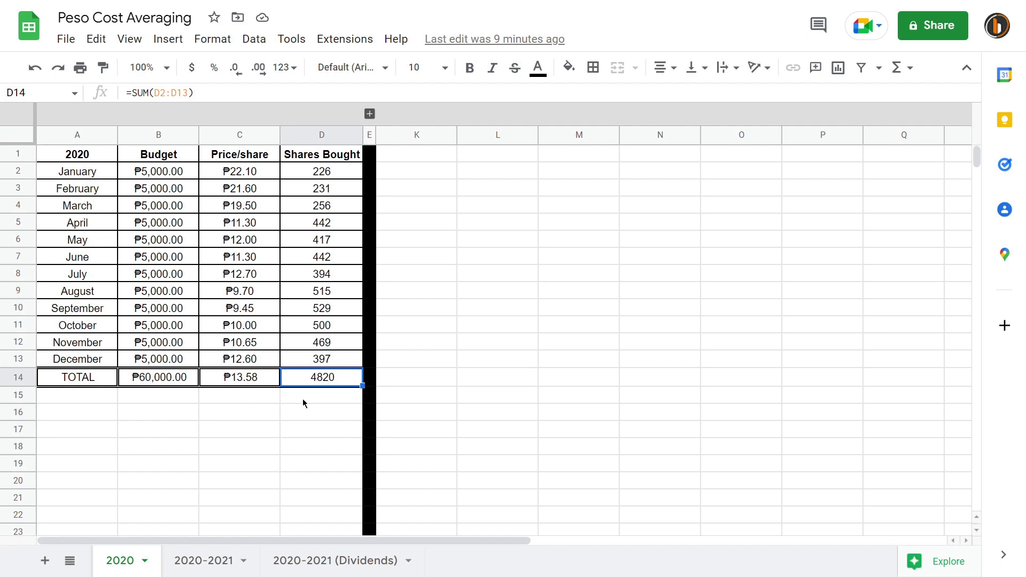
Expand the collapsed column group F:J and compare the Lump Sum amounts with the monthly and total budget
click(370, 114)
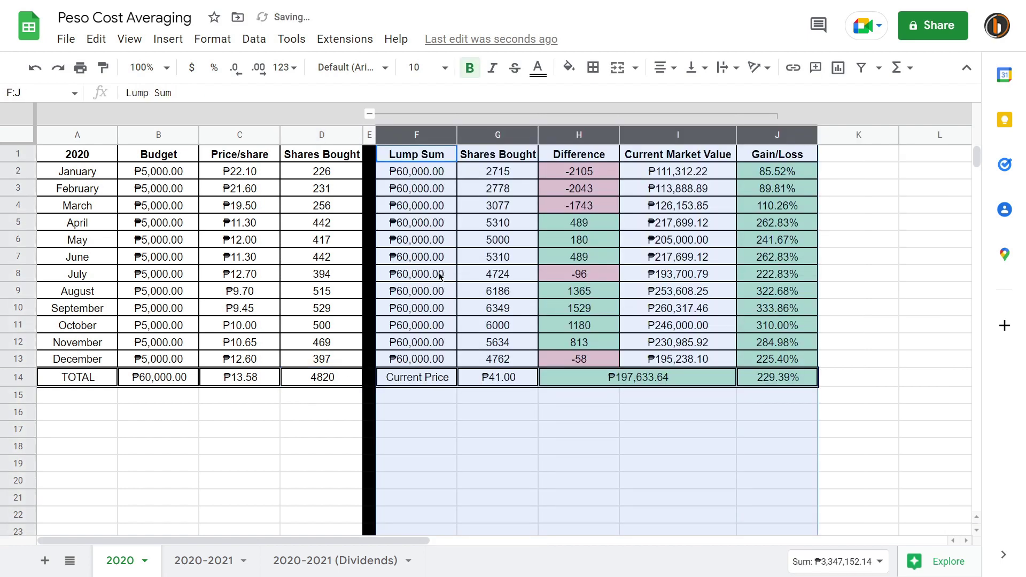
drag(428, 178, 435, 192)
drag(429, 227, 426, 360)
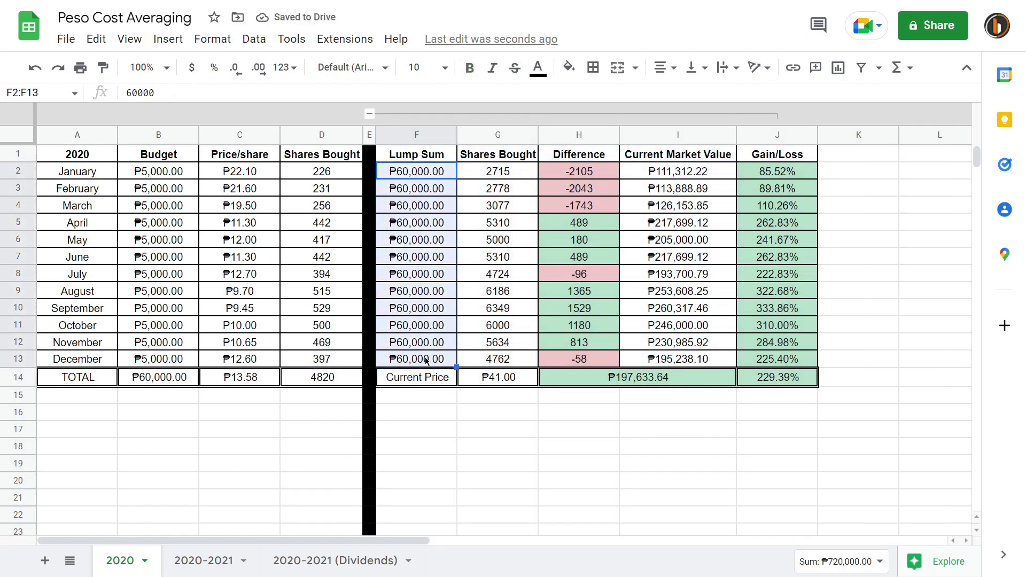
click(419, 385)
drag(163, 180, 172, 362)
click(186, 380)
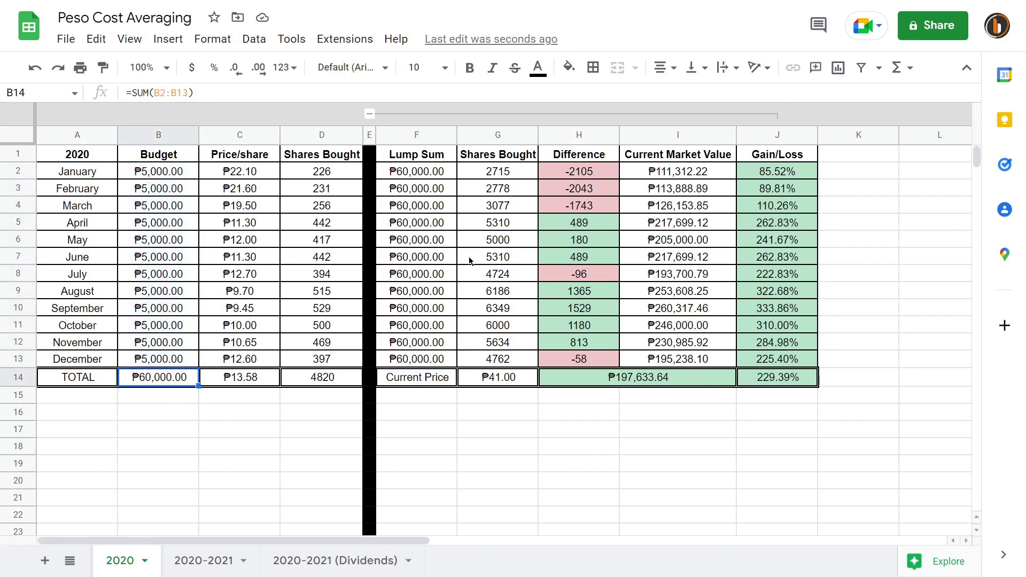
Inspect January's Lump Sum amount and the formulas for its Shares Bought and Difference
click(434, 172)
click(421, 292)
click(426, 176)
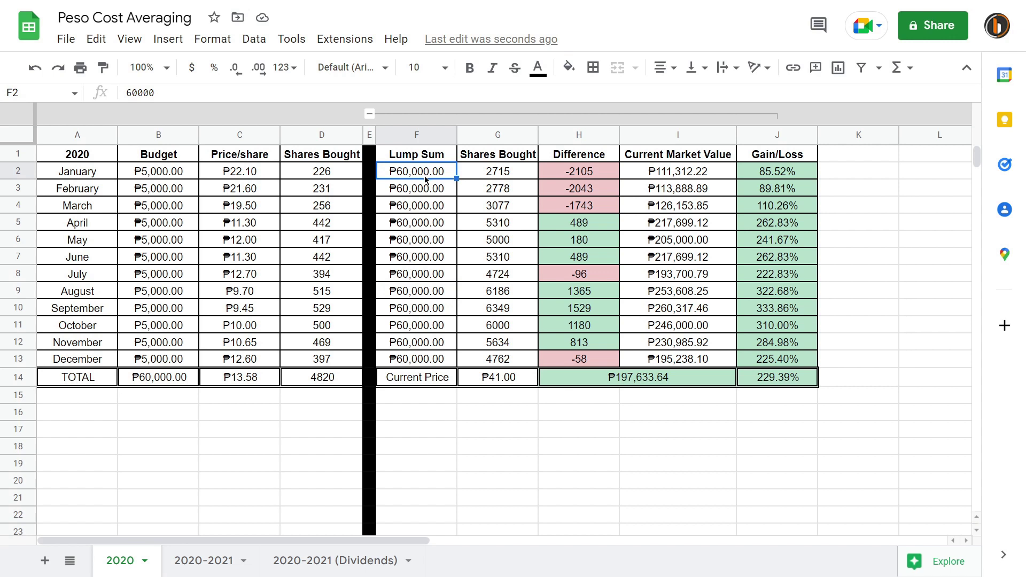
click(575, 177)
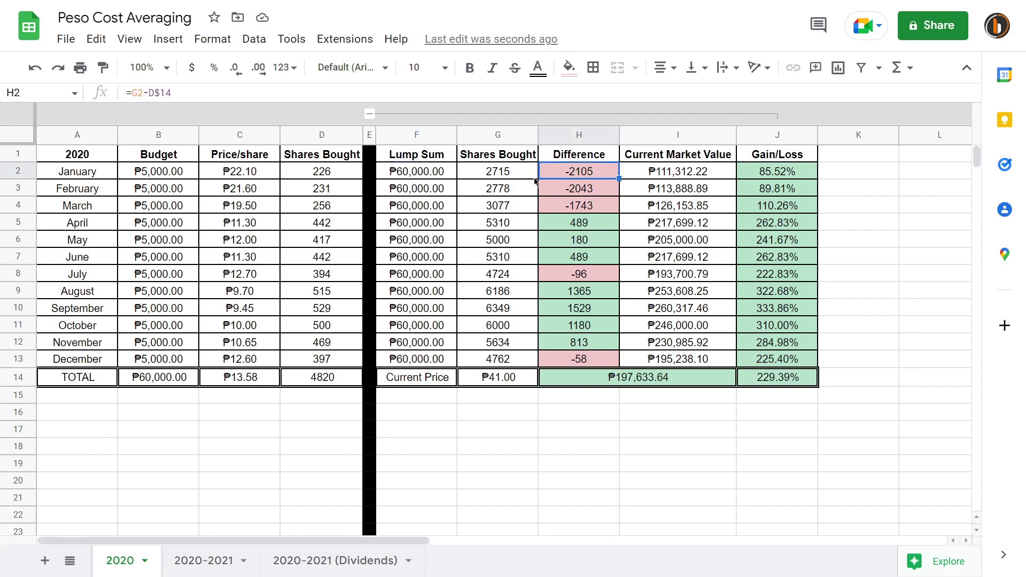
click(505, 178)
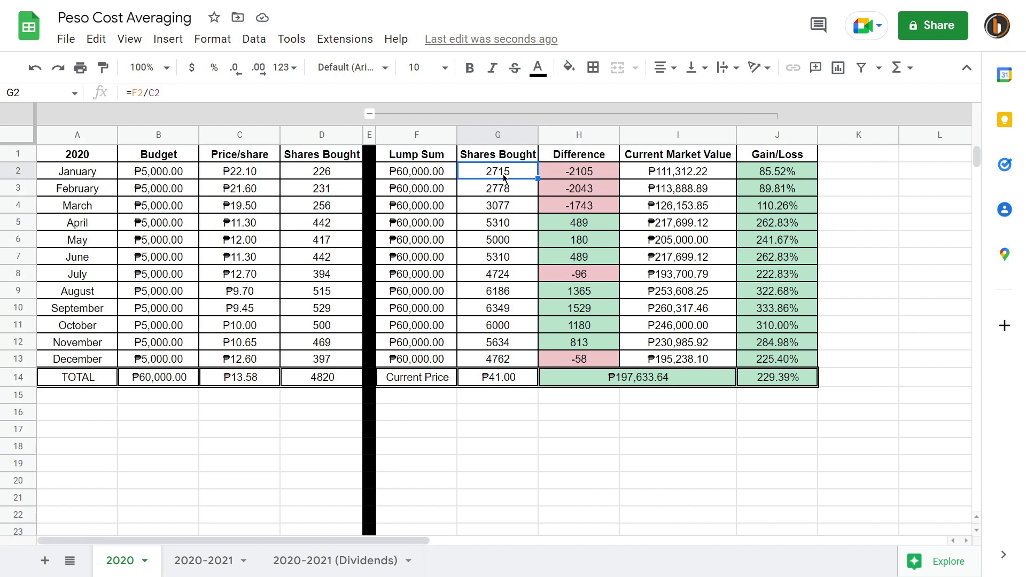
click(565, 175)
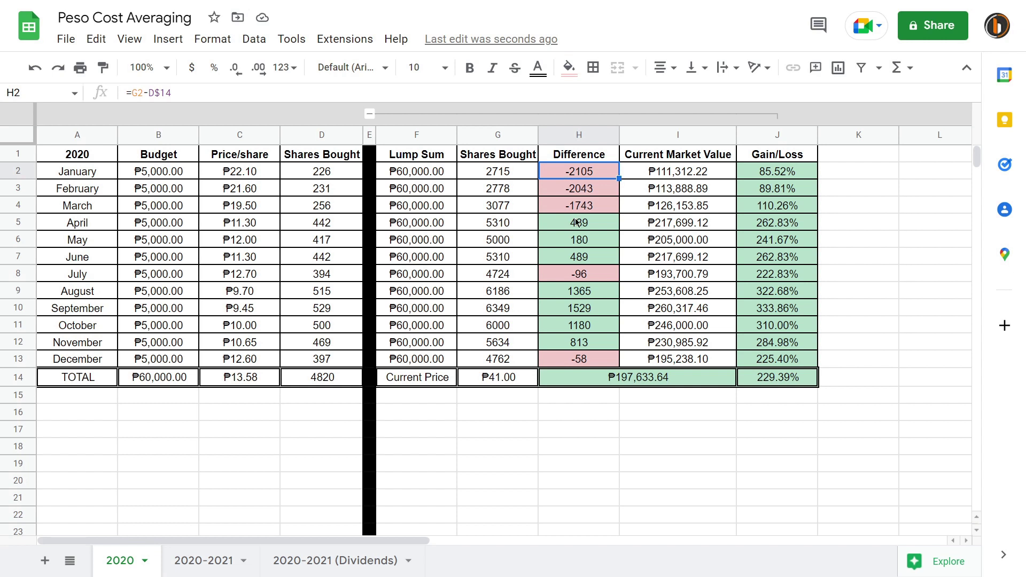
Compare the April to June and August to November Difference values with the total shares bought by cost averaging
drag(577, 222, 587, 340)
click(590, 295)
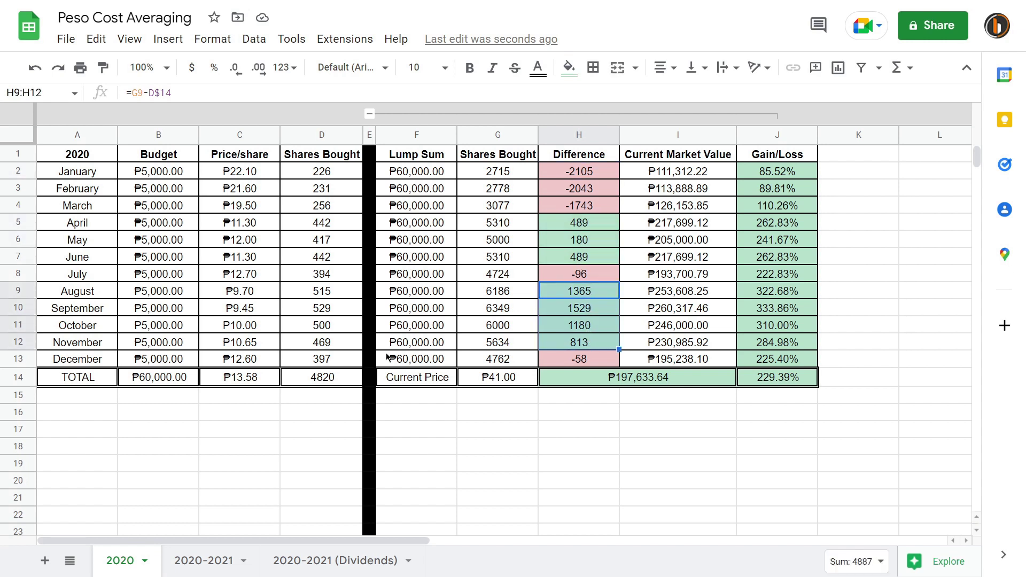
click(332, 378)
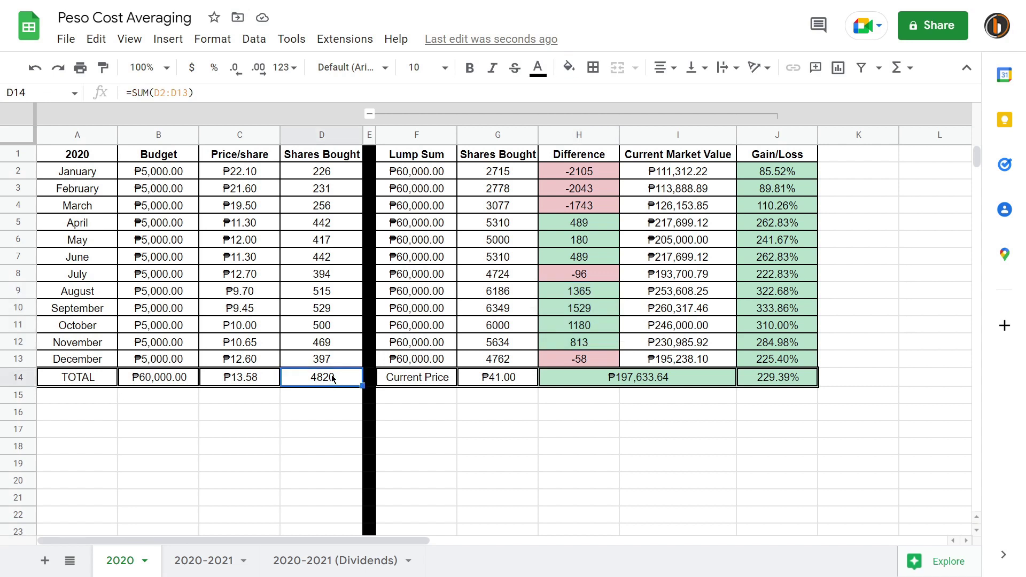
drag(587, 292, 585, 342)
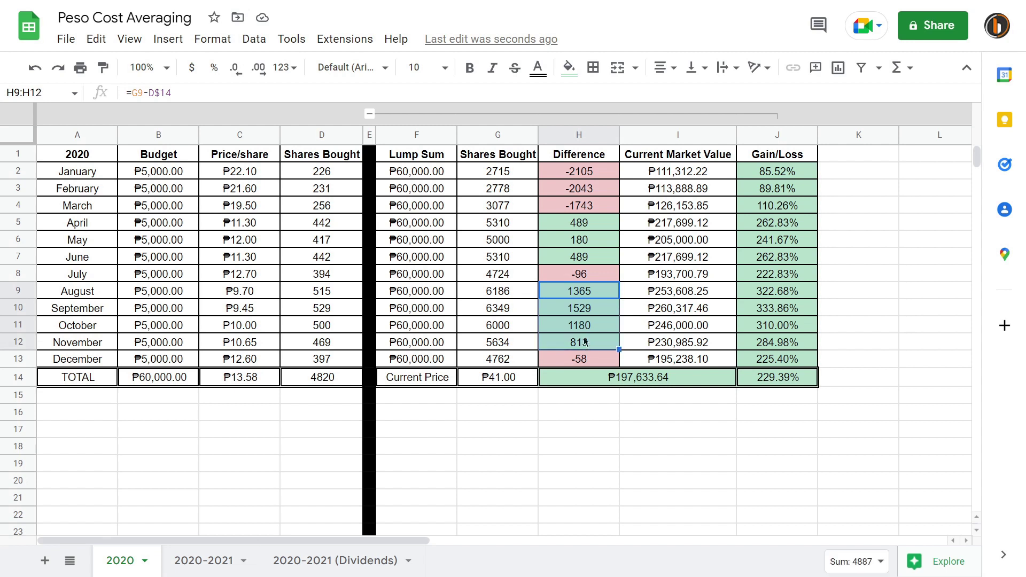
drag(589, 258, 595, 218)
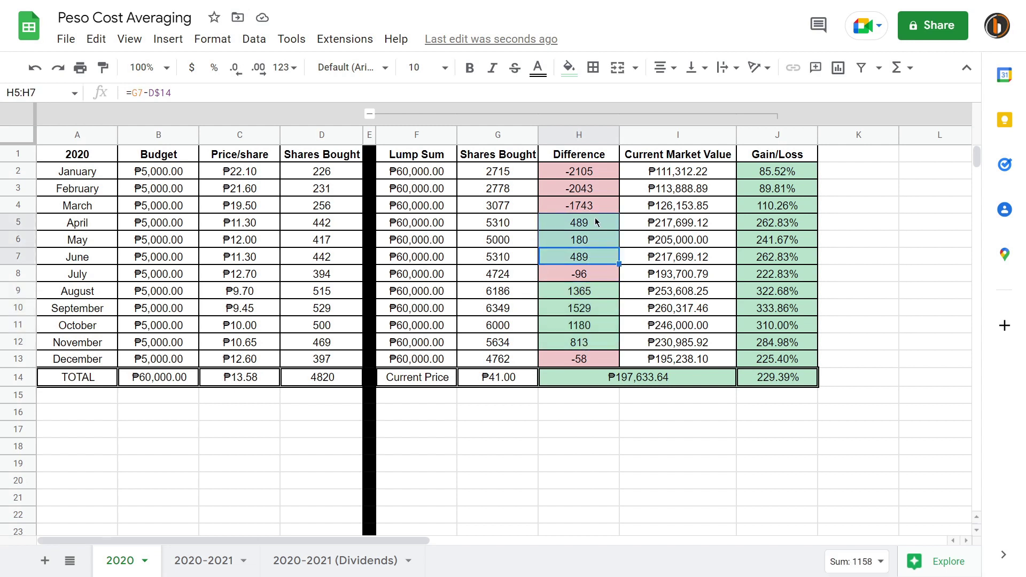
Compare the lump-sum Shares Bought from March onward with the Difference values for April to June
drag(507, 223, 557, 353)
click(641, 295)
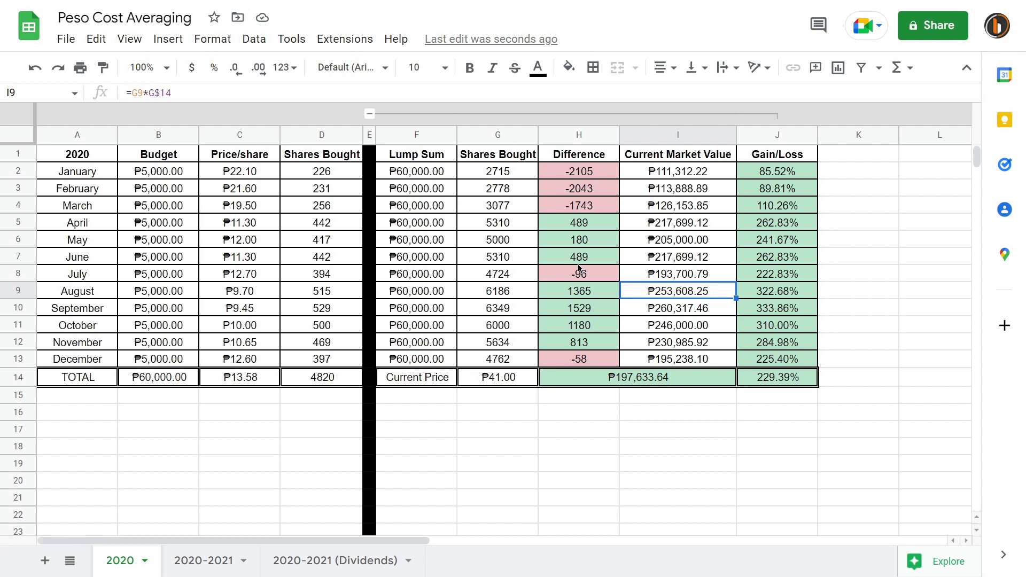
click(532, 227)
click(561, 228)
click(568, 244)
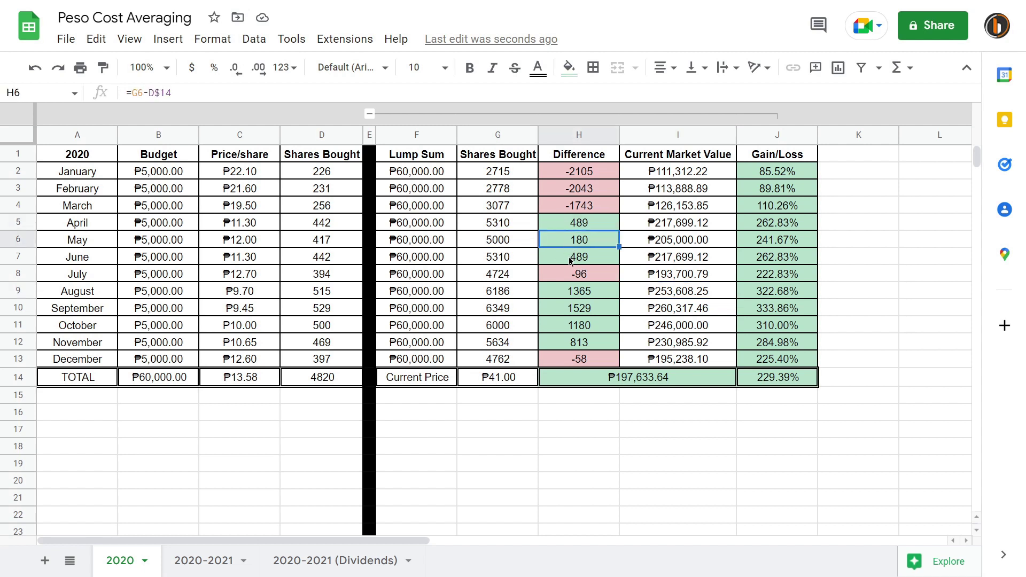
click(571, 262)
click(501, 209)
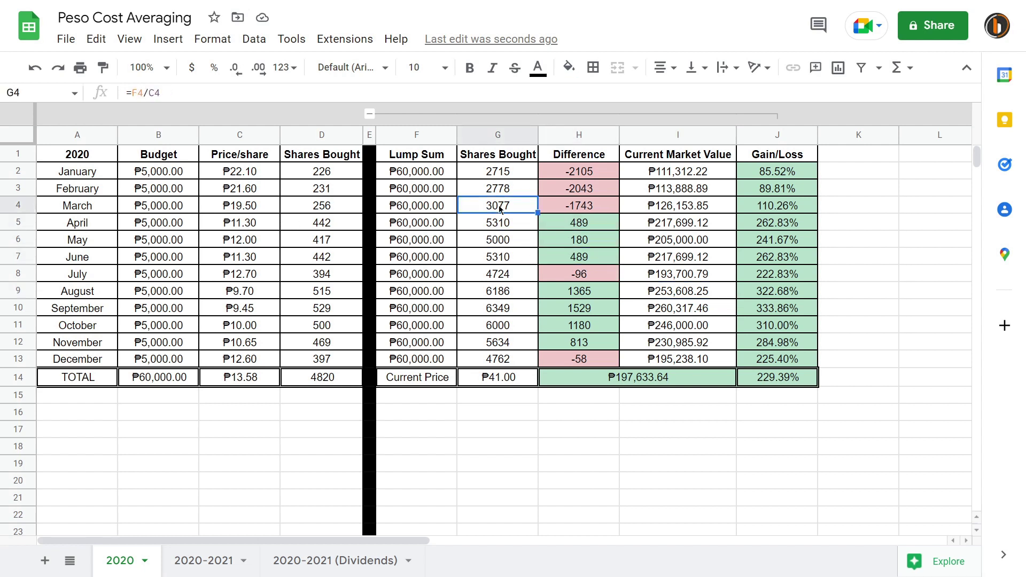
click(504, 222)
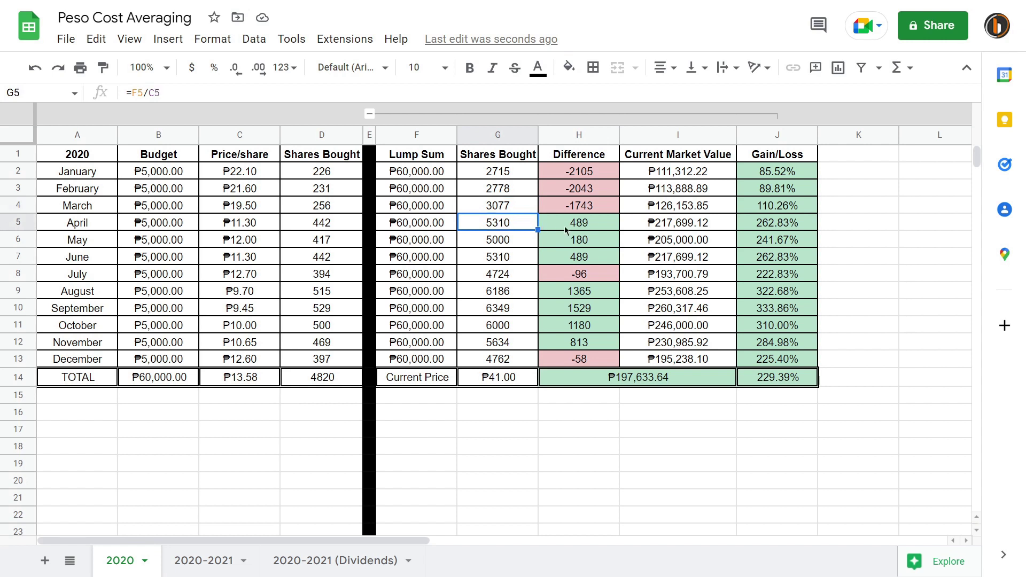
Examine the Difference formulas for April, May and June one month at a time
click(565, 226)
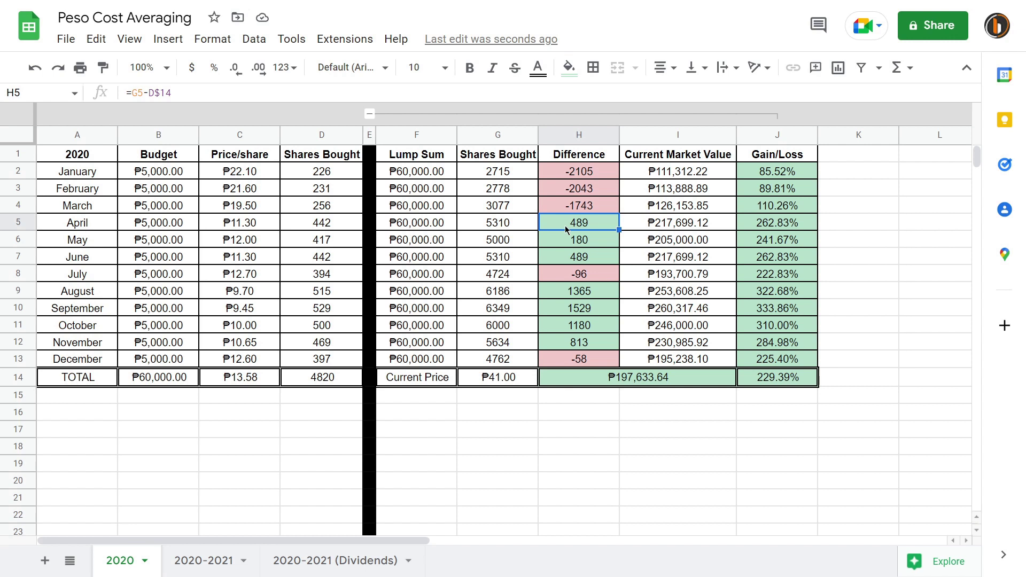
key(Down)
key(Down)
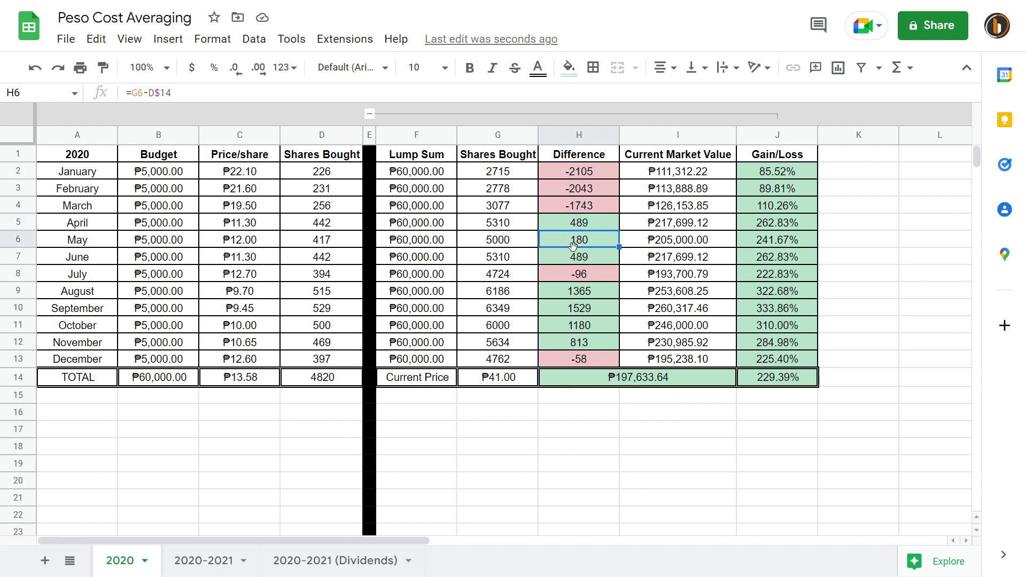
click(580, 224)
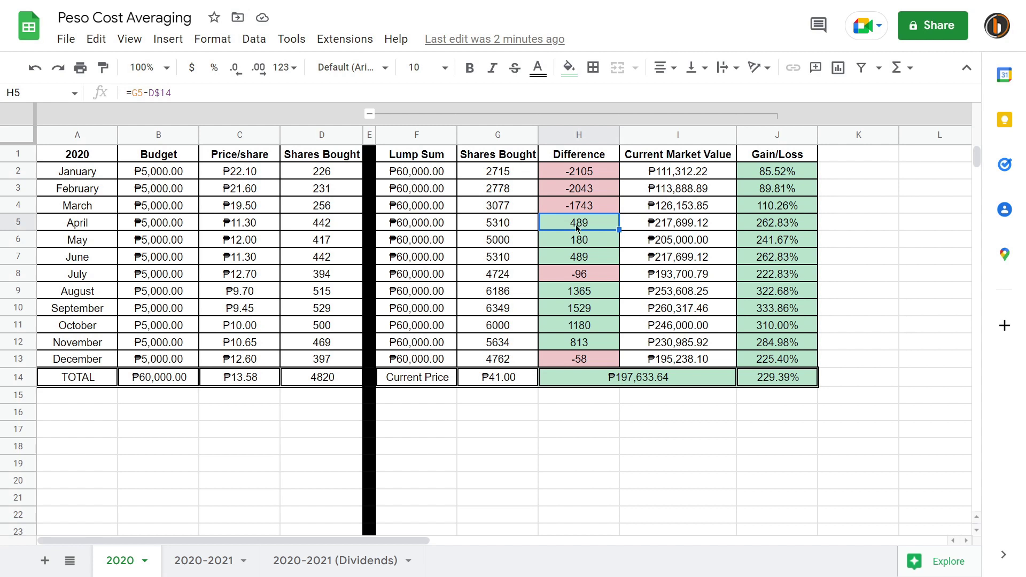
click(579, 245)
click(584, 260)
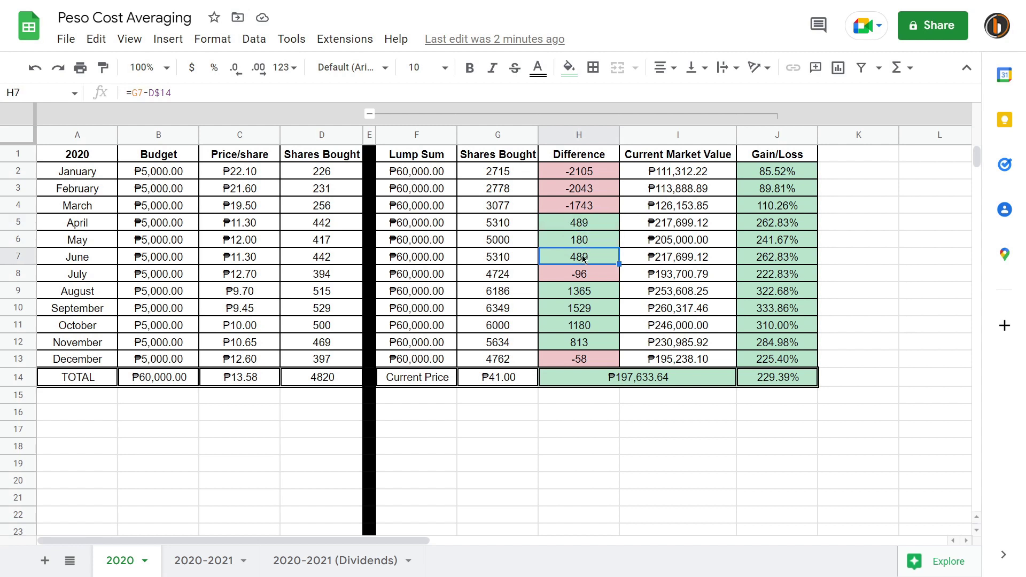
Compare the average share price with the monthly prices, matching them to the April to June and August to November Difference values
click(253, 383)
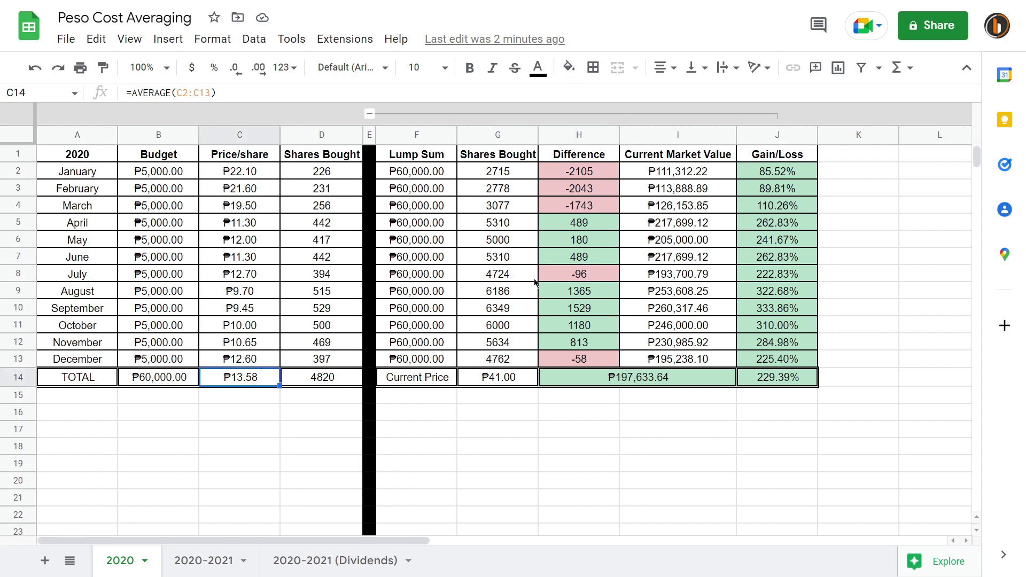
click(568, 258)
drag(582, 224, 579, 261)
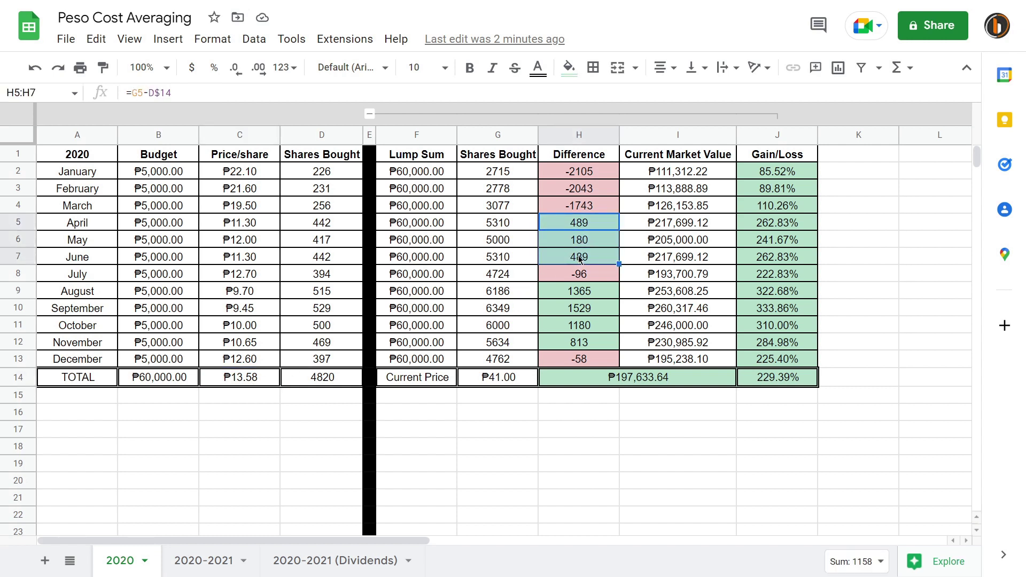
drag(240, 222, 249, 265)
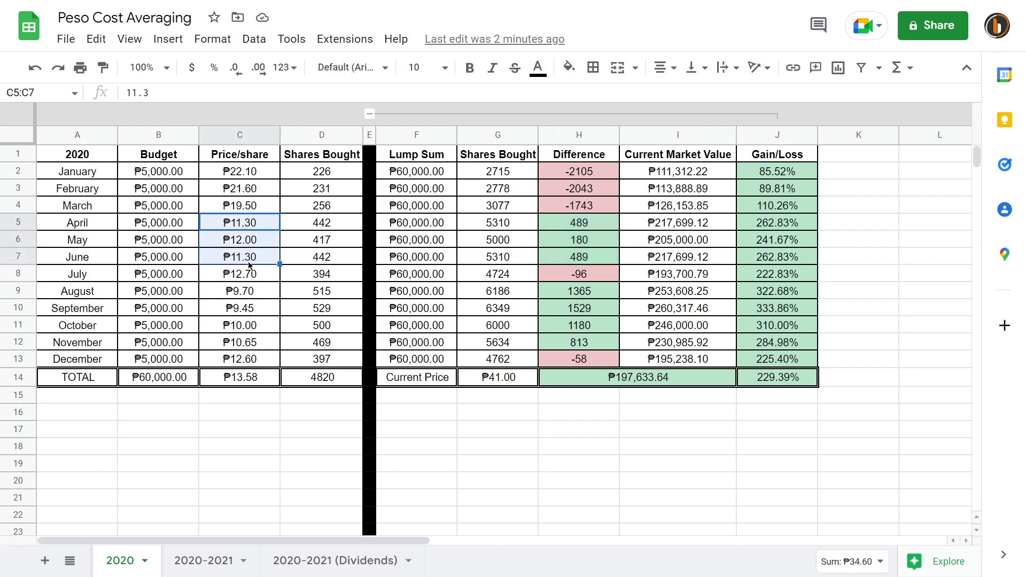
click(251, 299)
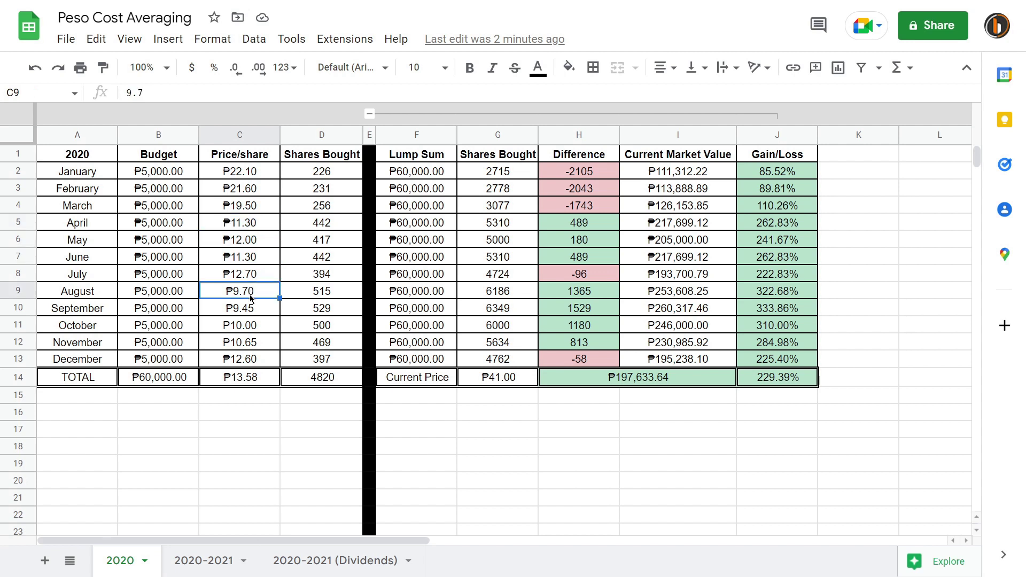
drag(605, 297, 586, 342)
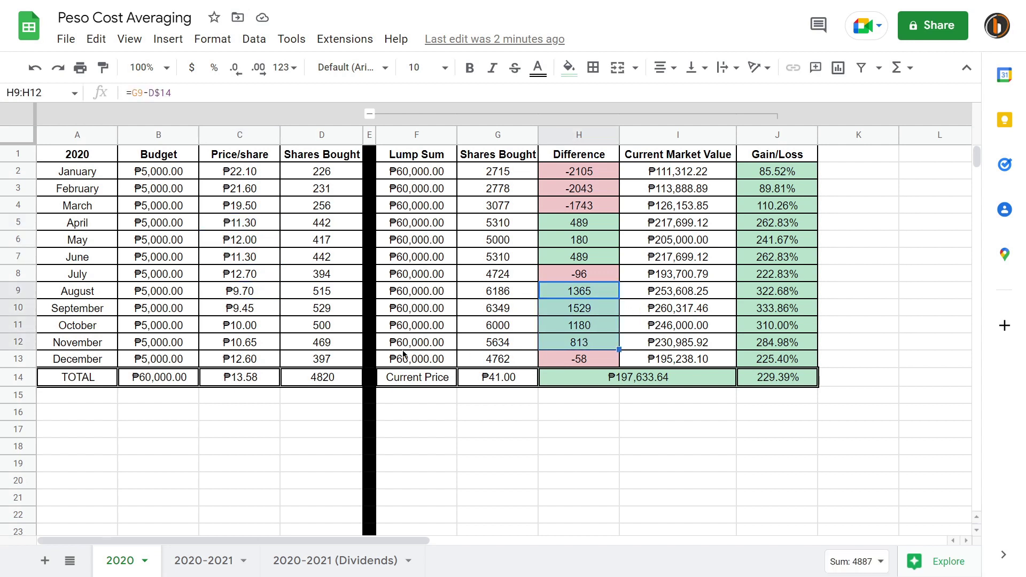
drag(261, 275, 259, 311)
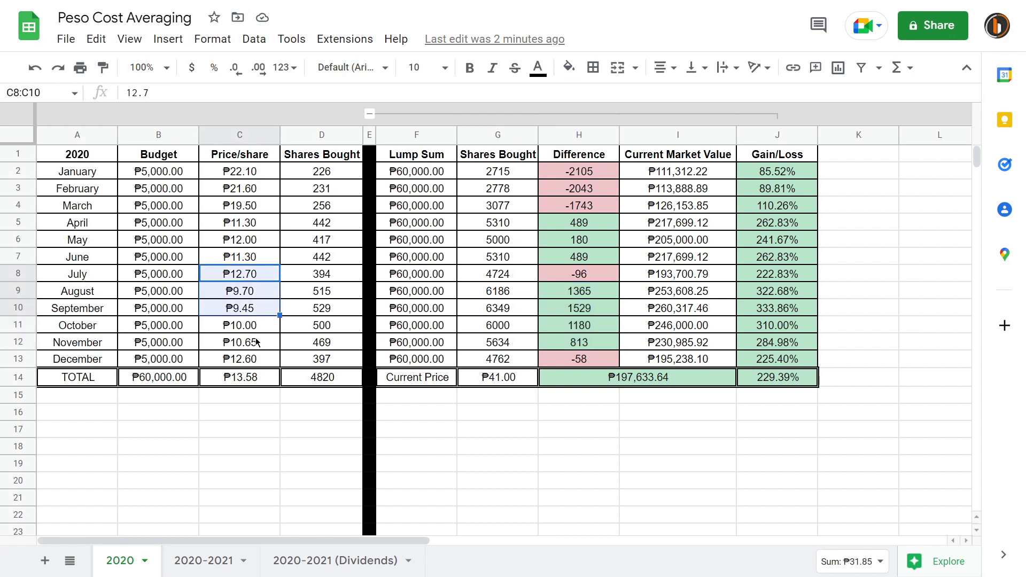
click(259, 359)
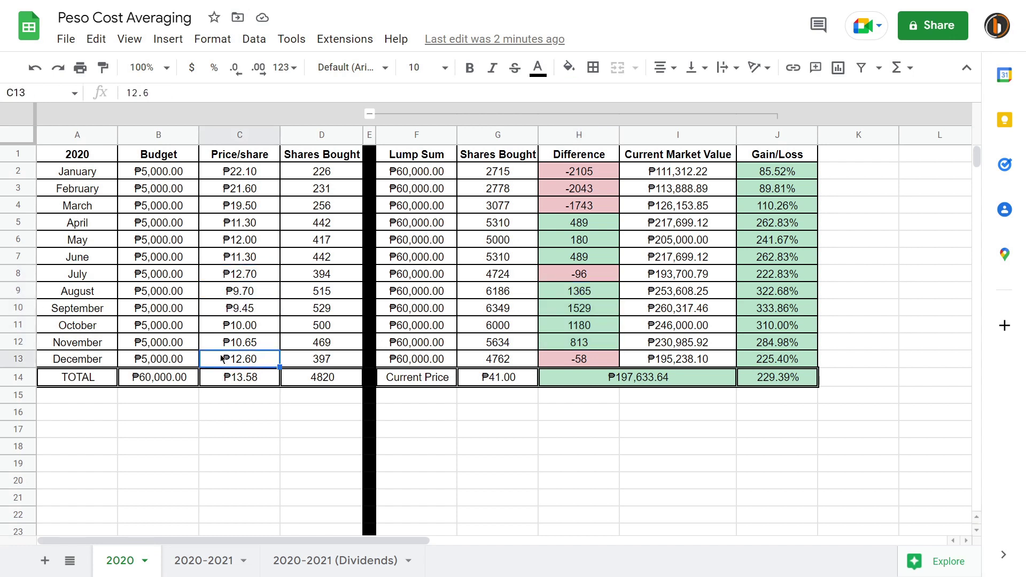
Review the January to December Gain/Loss percentages and the current share price they are based on
click(773, 176)
drag(773, 180, 777, 361)
click(496, 383)
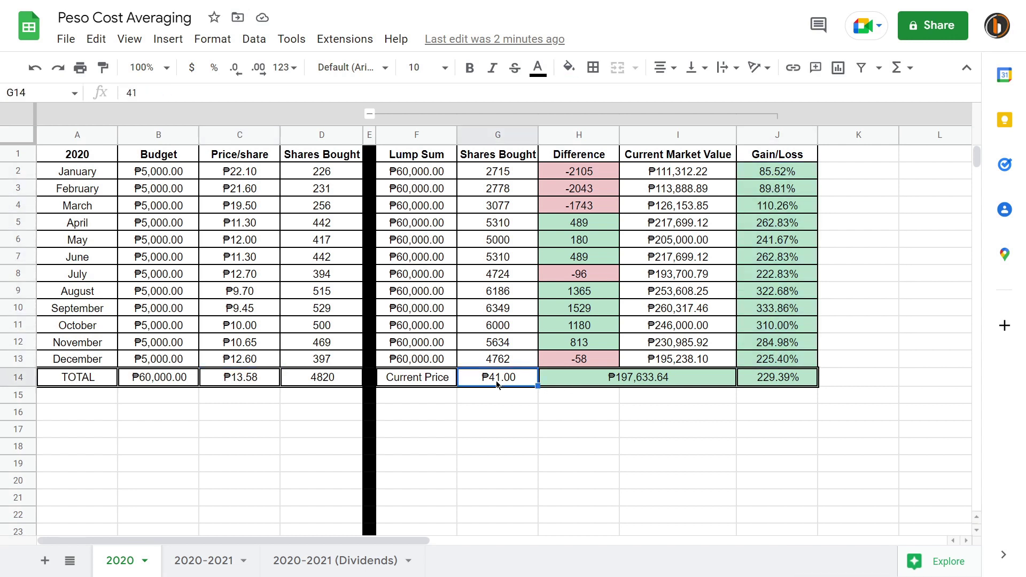
Inspect the monthly budgets and the bottom-row formulas for total budget, shares bought, market value and Gain/Loss, plus the current price
drag(72, 155, 161, 382)
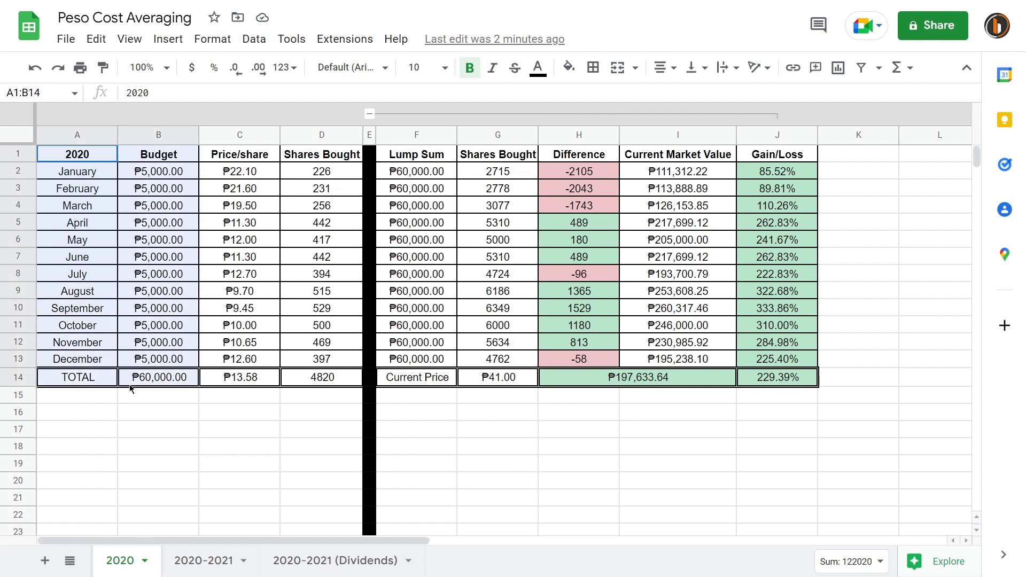
click(166, 381)
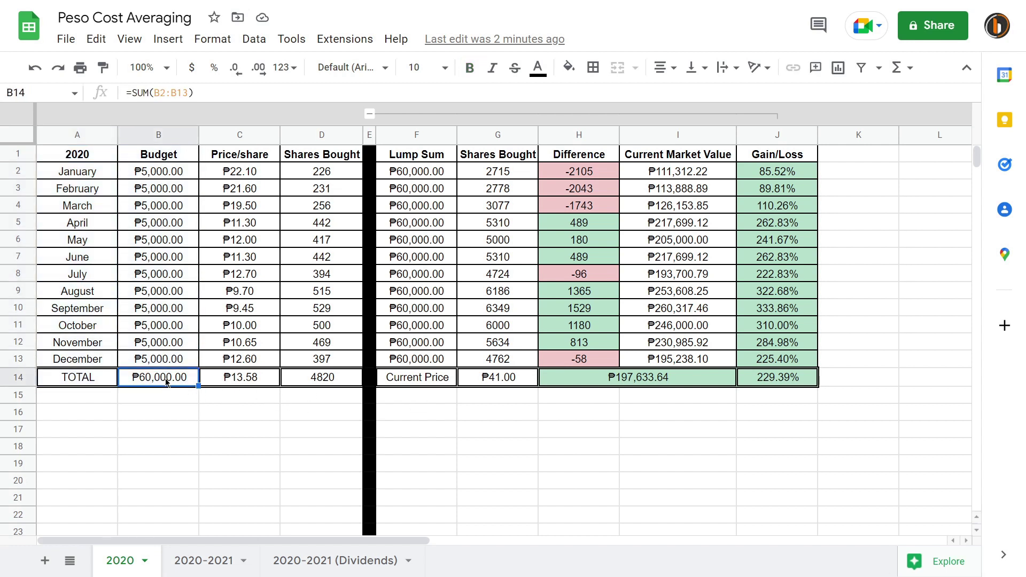
click(335, 382)
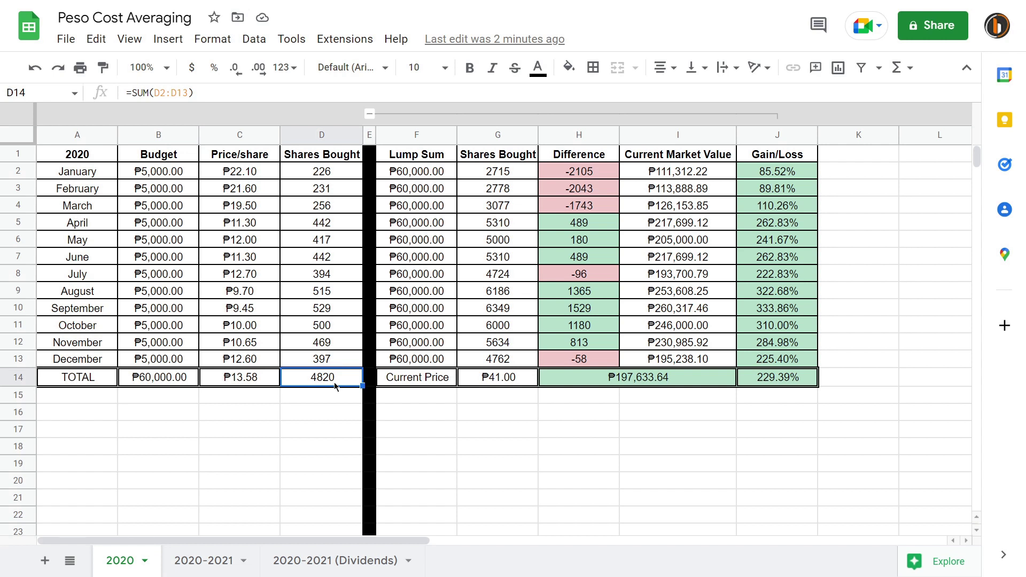
click(600, 378)
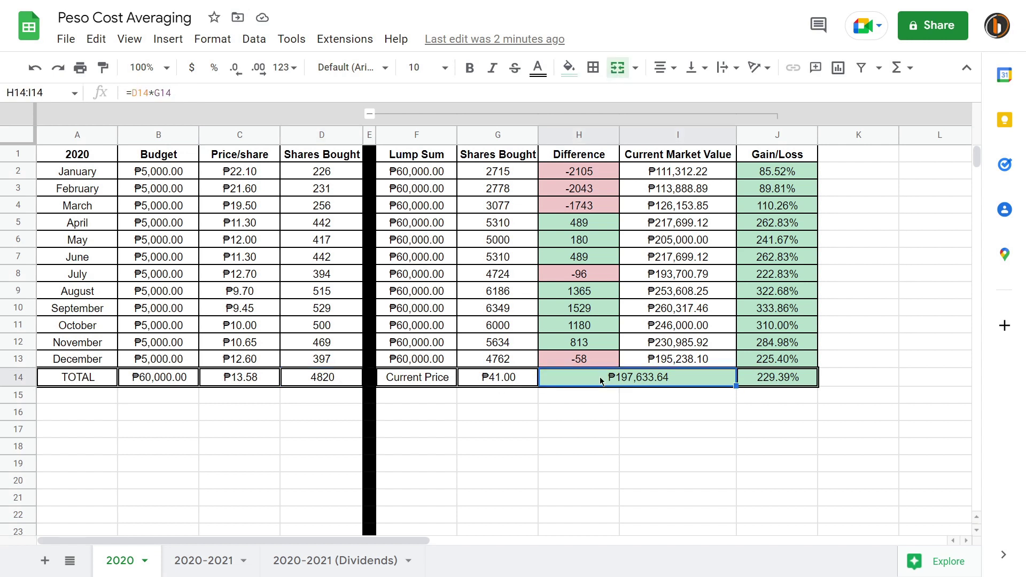
click(794, 385)
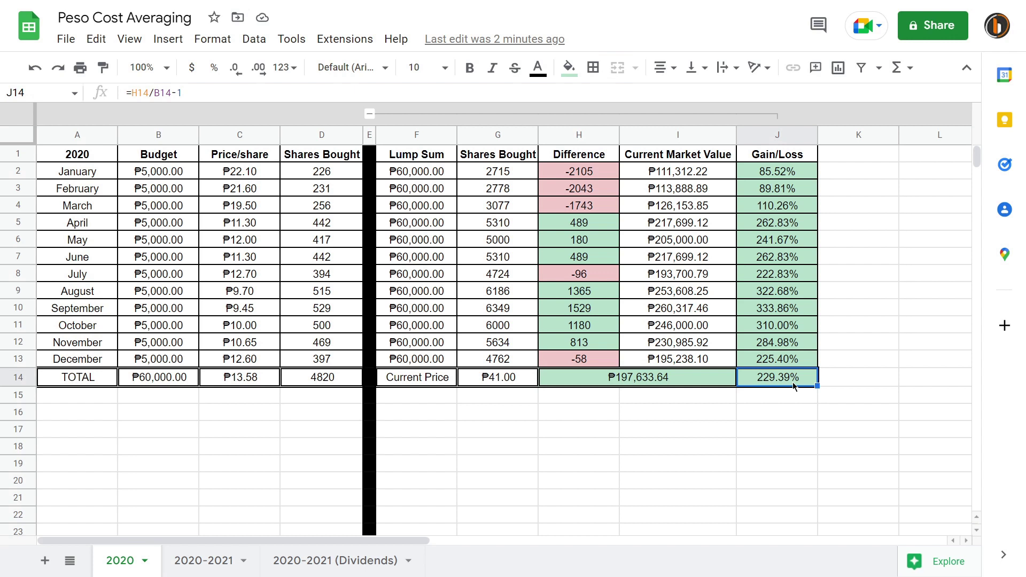
click(512, 385)
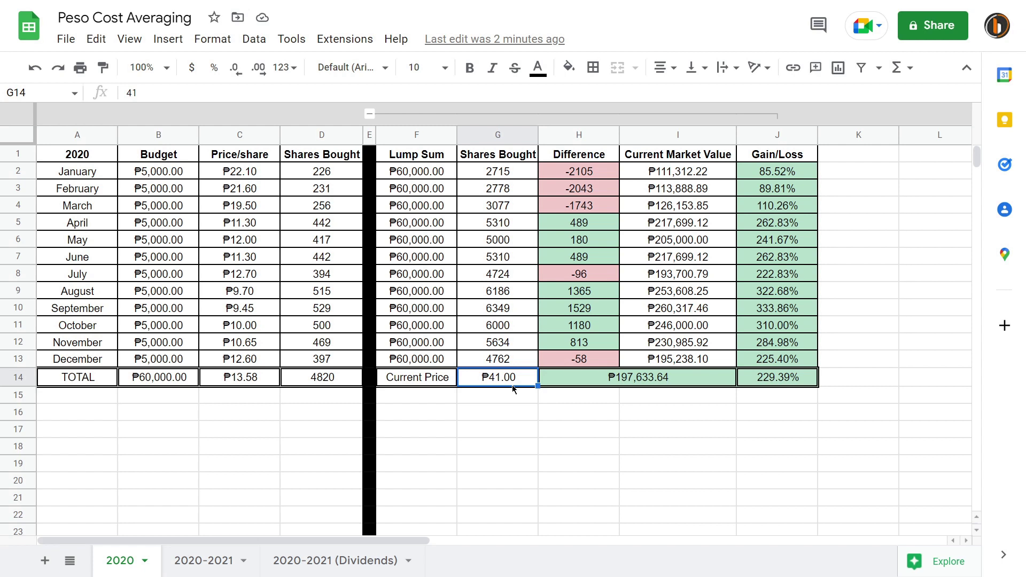
Compare the monthly lump-sum Current Market Value and Gain/Loss columns with the overall Gain/Loss from cost averaging
click(683, 178)
drag(683, 181, 685, 360)
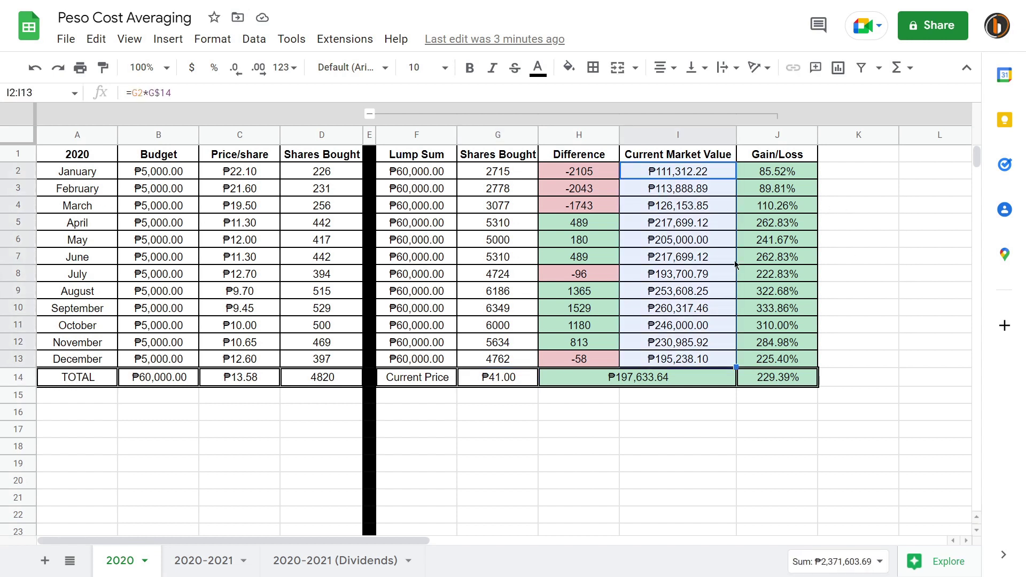
drag(786, 178, 784, 361)
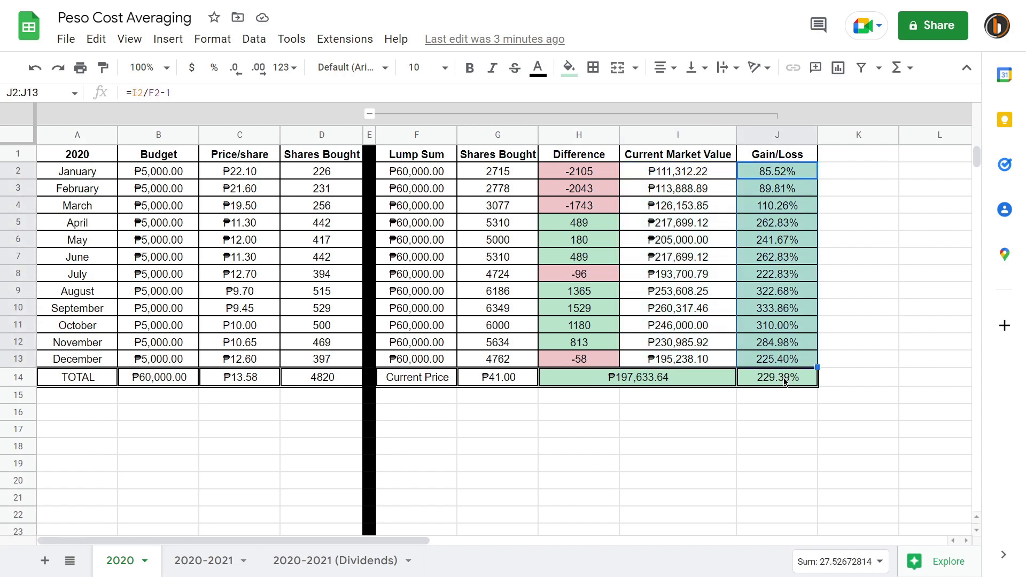
click(785, 379)
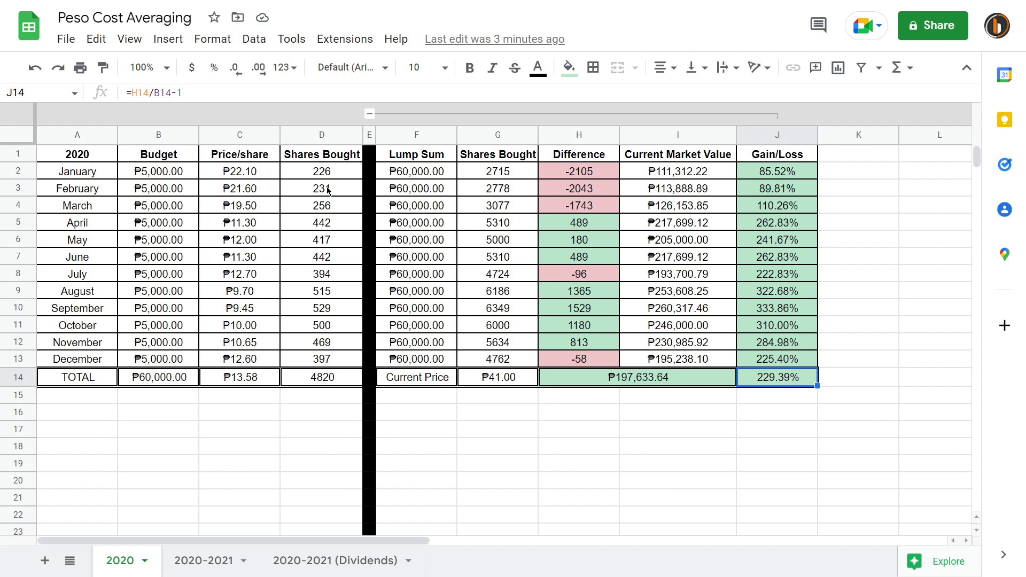
Examine January's share price and lump-sum Gain/Loss against the total budget
click(264, 172)
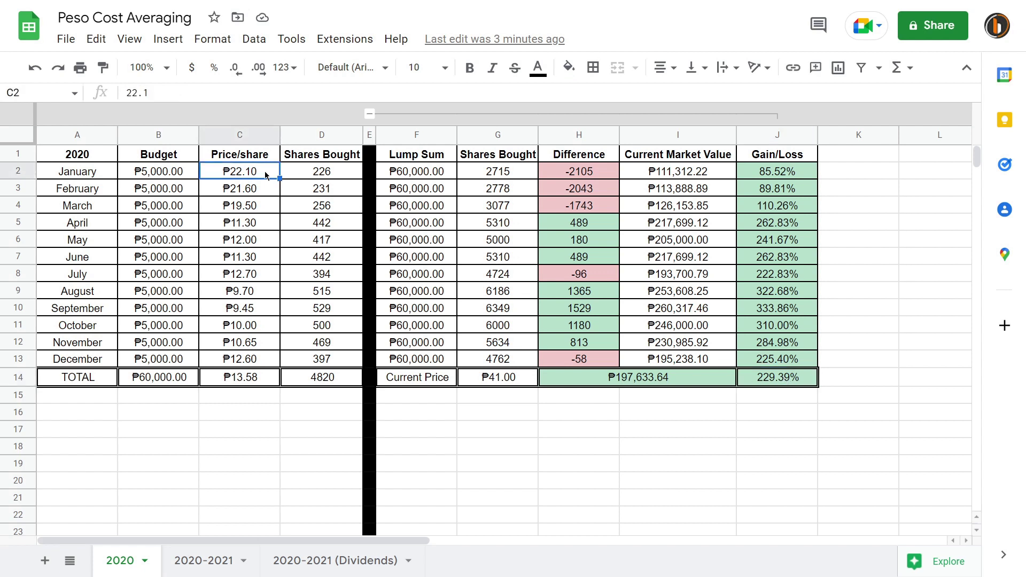
click(152, 381)
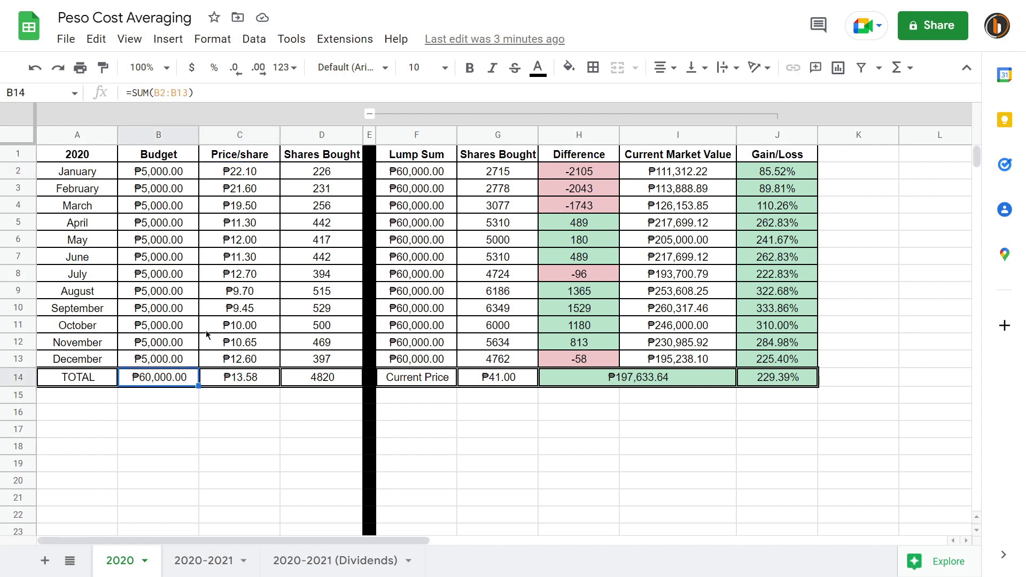
click(776, 173)
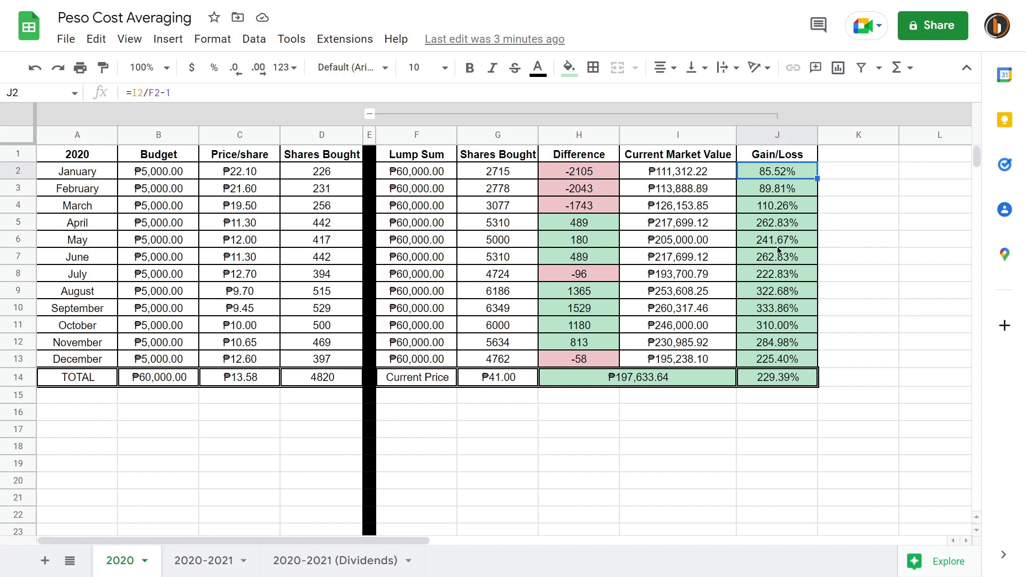
click(160, 378)
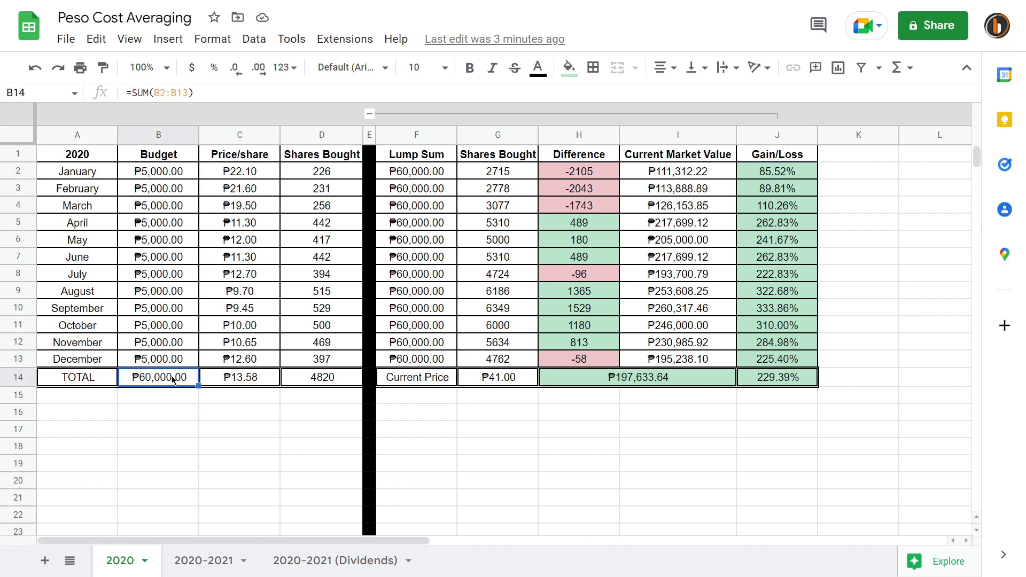
Compare January's and September's lump-sum Current Market Value and September's Gain/Loss with the total budget
click(675, 174)
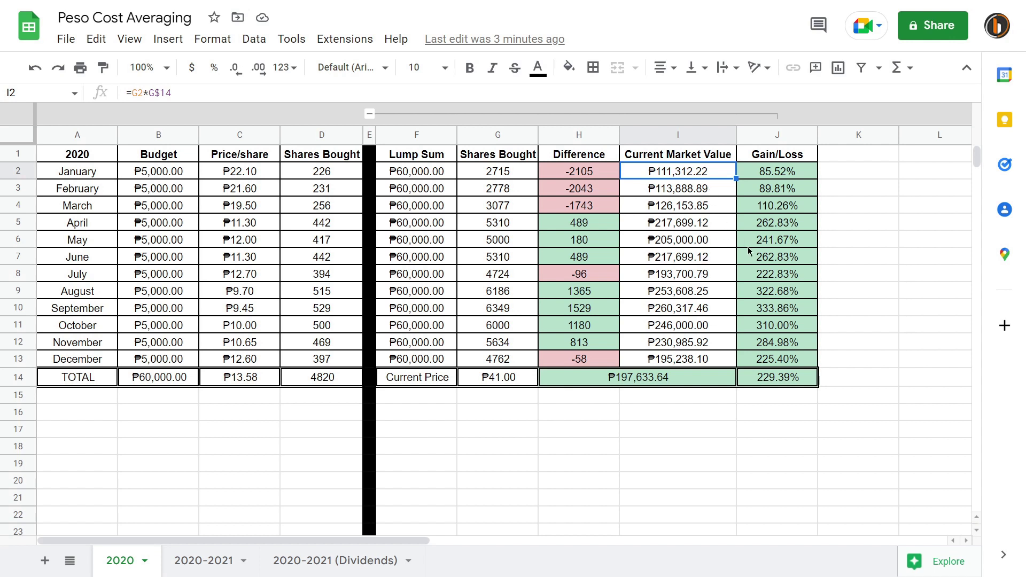
click(709, 310)
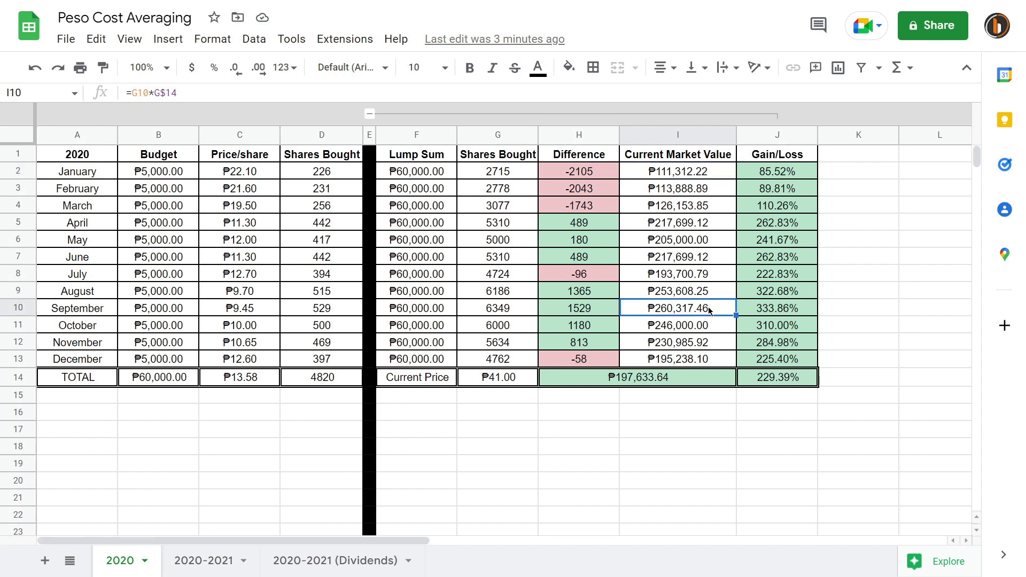
click(762, 313)
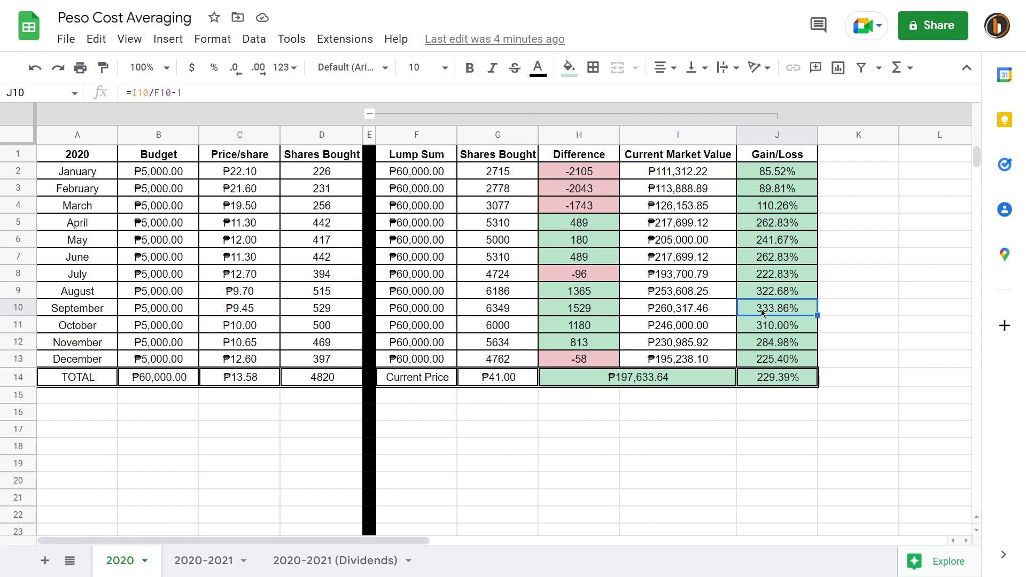
click(688, 314)
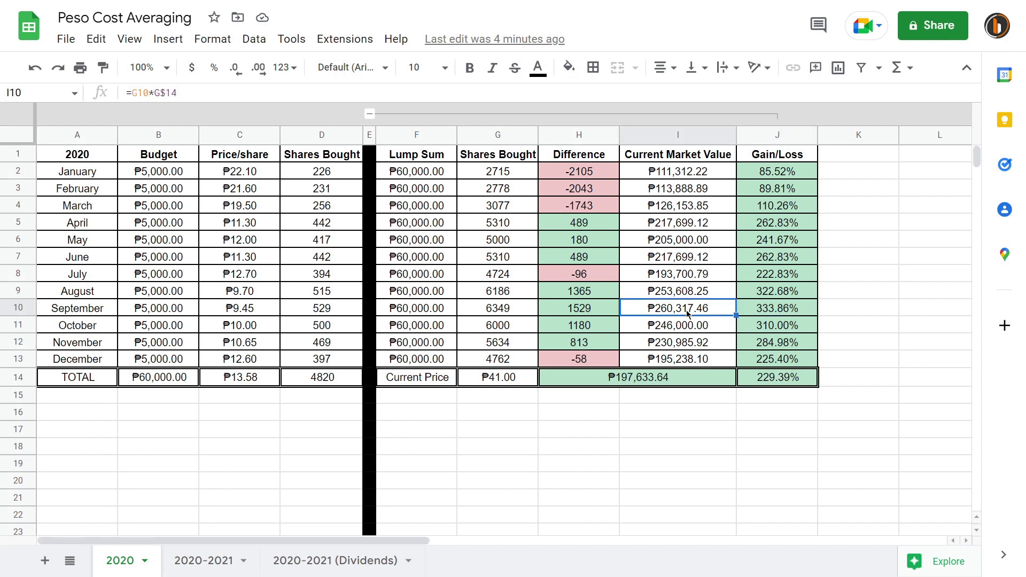
click(151, 384)
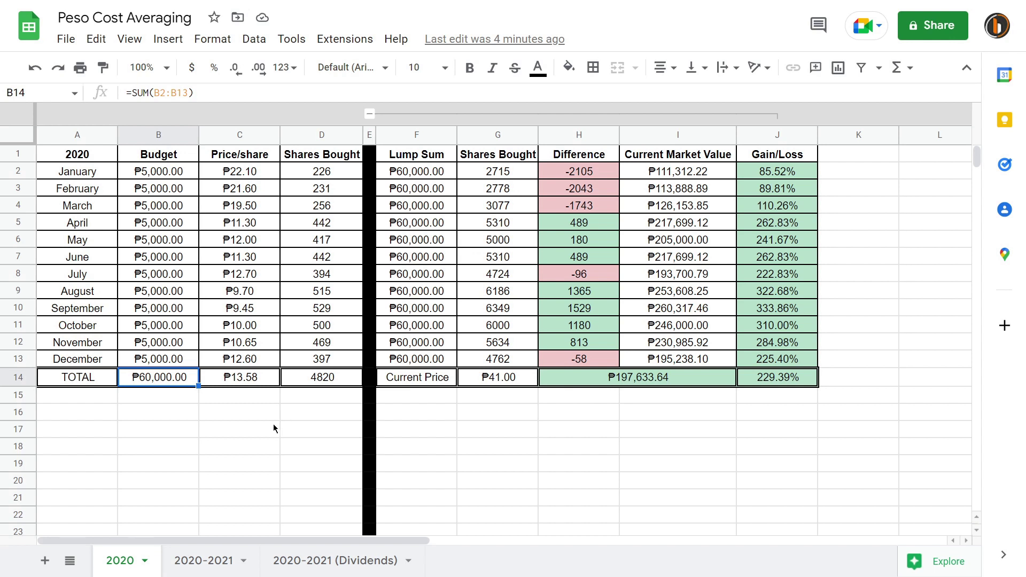
Open the 2020-2021 sheet of the workbook
click(210, 561)
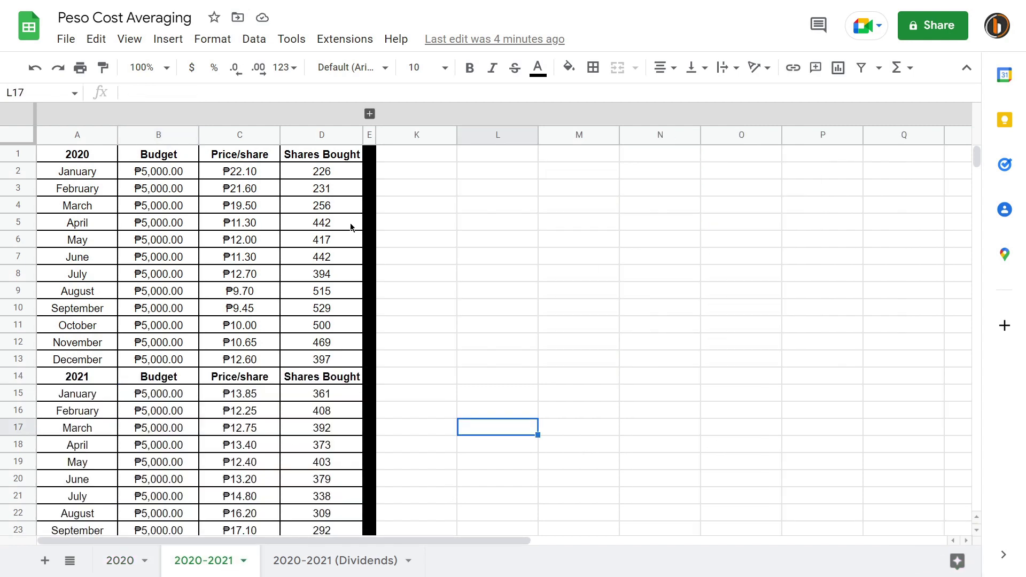
Review the monthly Budget entries for 2020 and 2021 together with the Budget total in row 27
scroll(315, 289, down, 4)
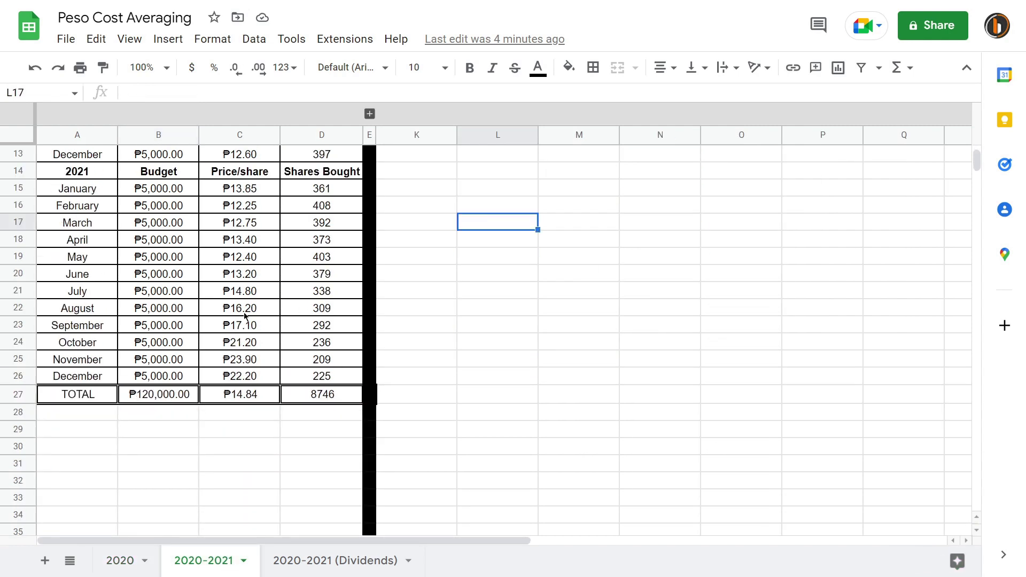
click(160, 327)
scroll(173, 354, up, 4)
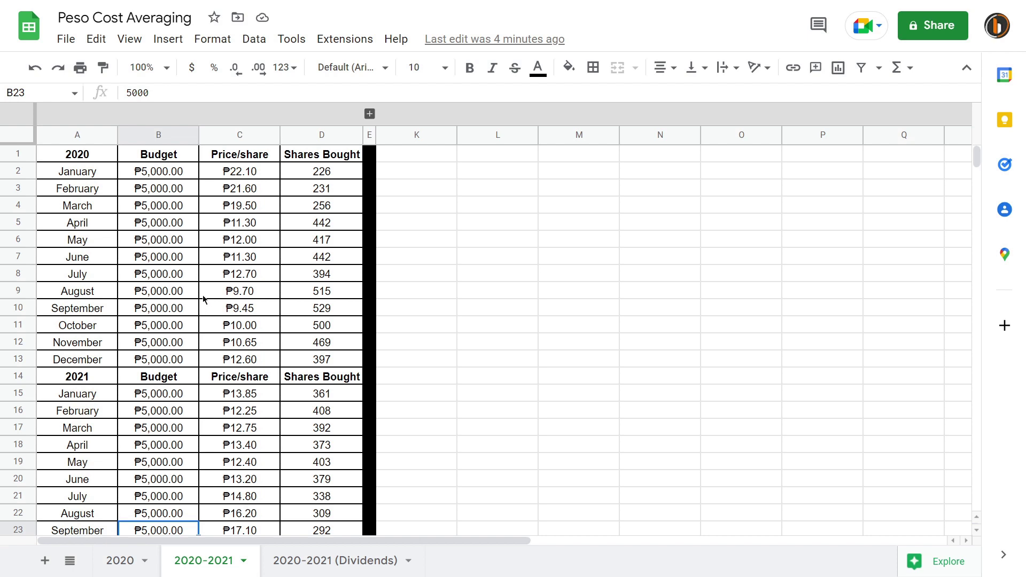
drag(160, 173, 172, 327)
scroll(172, 327, down, 2)
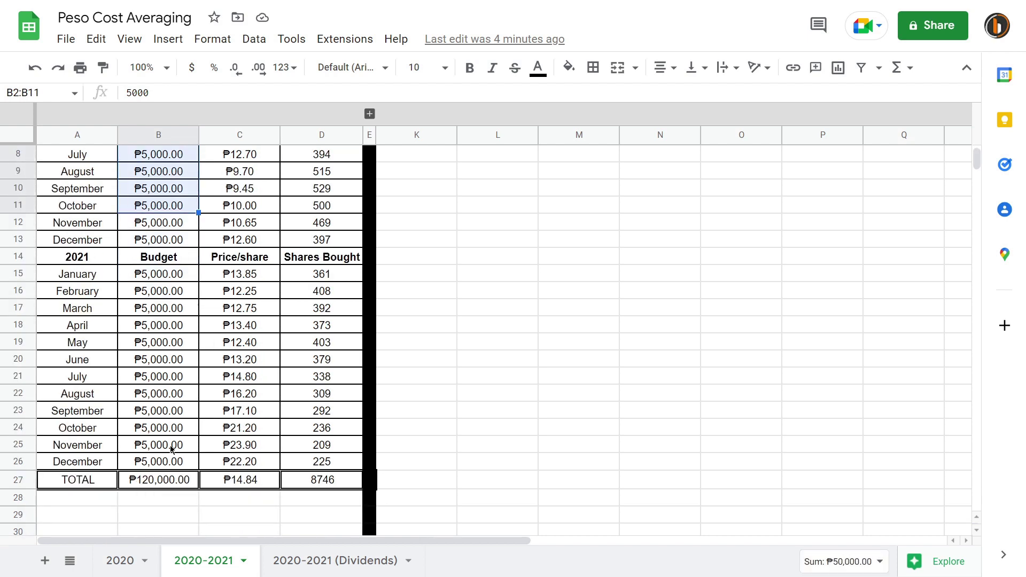
click(153, 480)
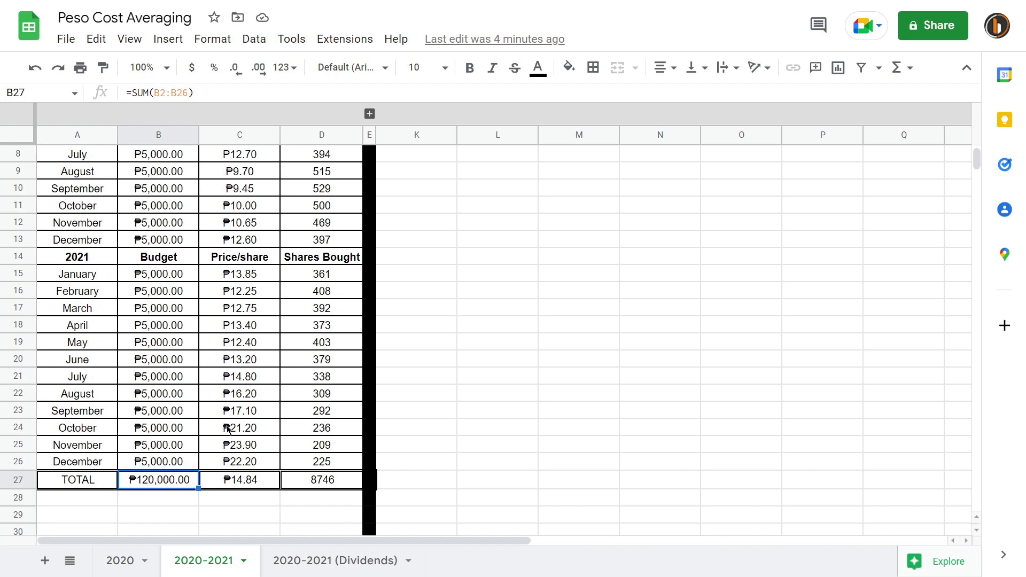
Examine the 2021 Price/share column from January to December
scroll(230, 422, up, 2)
scroll(262, 256, down, 2)
click(255, 278)
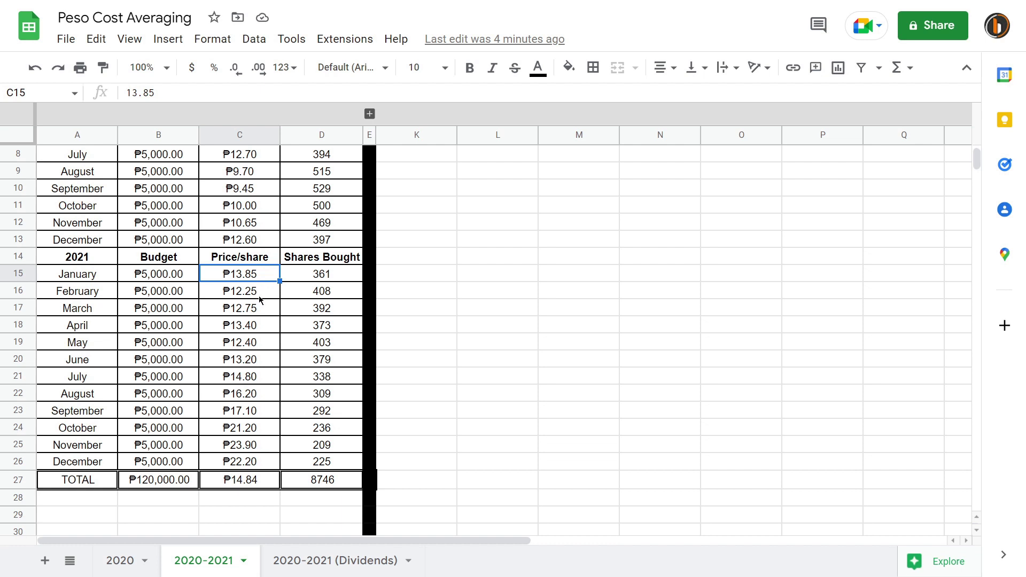
click(254, 466)
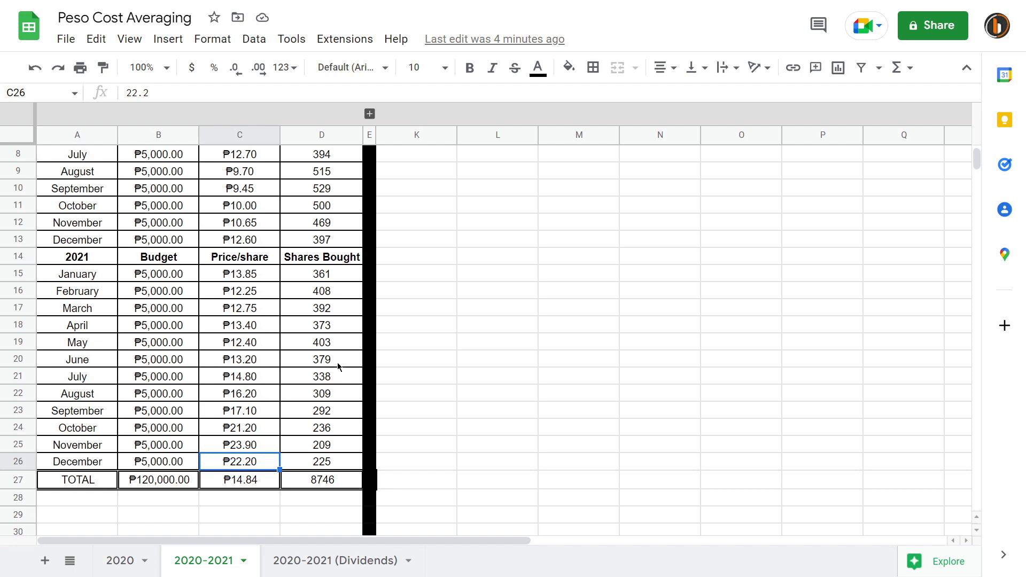
Check the total Budget and total Shares Bought for the two-year period in the TOTAL row
scroll(338, 363, up, 3)
scroll(312, 304, down, 3)
click(179, 484)
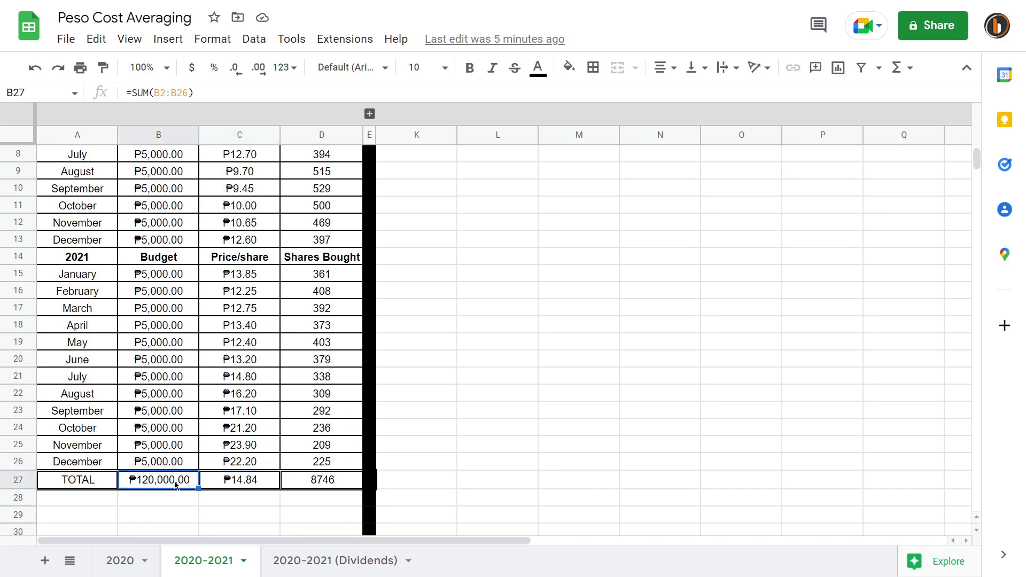
click(332, 489)
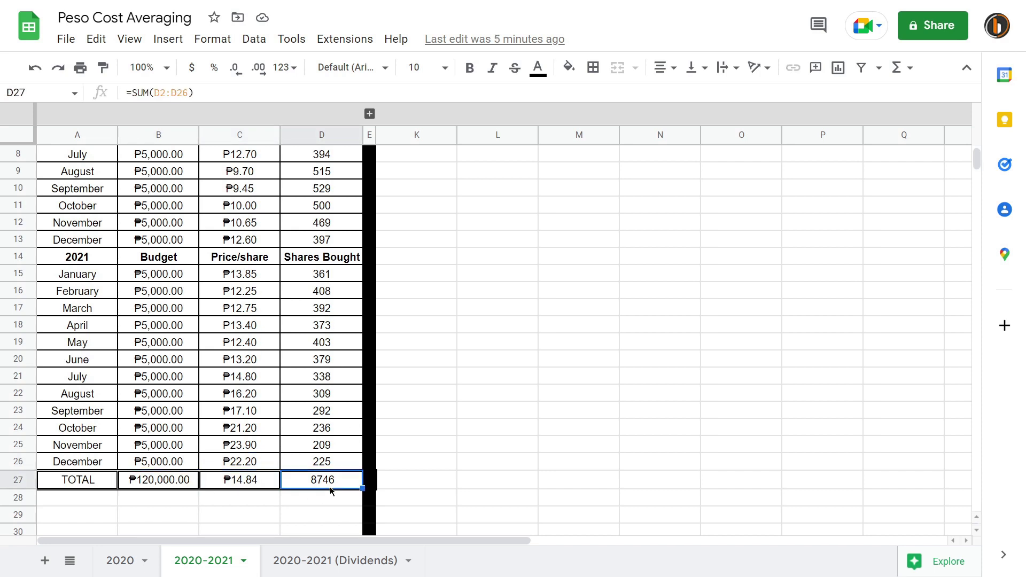
Expand the grouped lump-sum columns F to J and look over the Lump Sum amounts
key(ctrl+z)
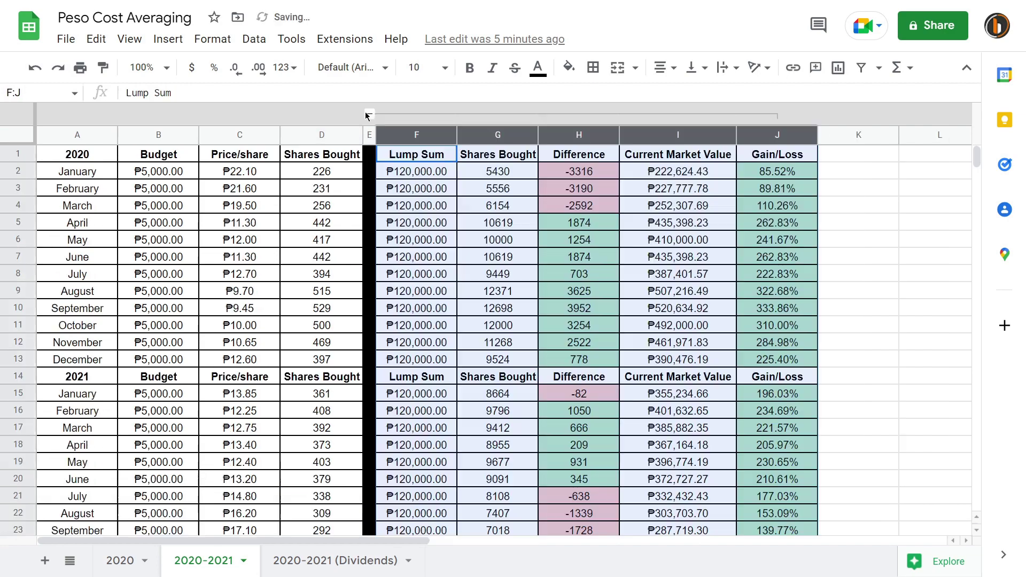
click(436, 173)
scroll(535, 240, down, 3)
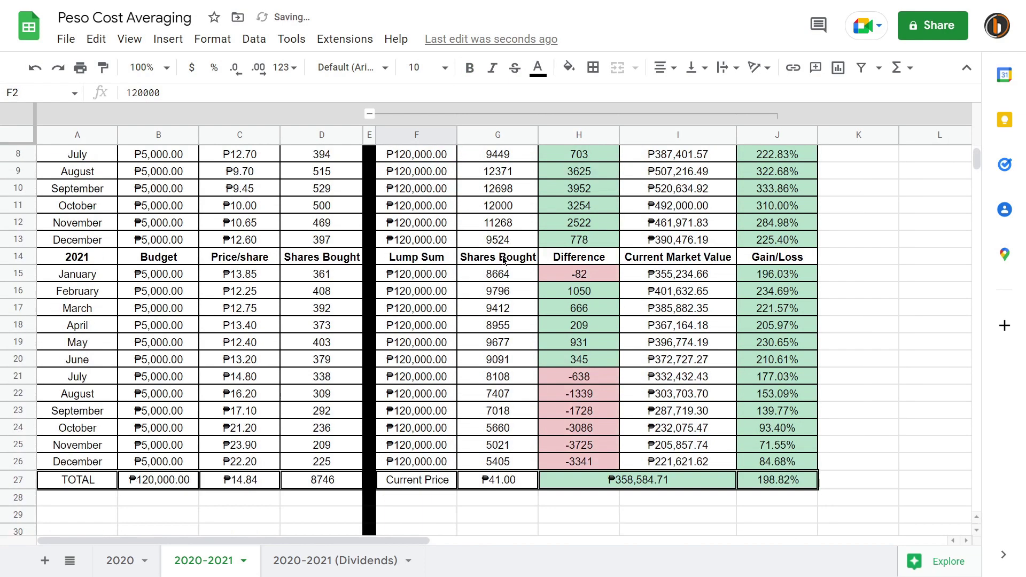
Examine the share Difference column and the lump-sum Gain/Loss column across both years
scroll(535, 240, up, 3)
drag(594, 171, 598, 240)
scroll(599, 211, down, 2)
scroll(667, 365, up, 2)
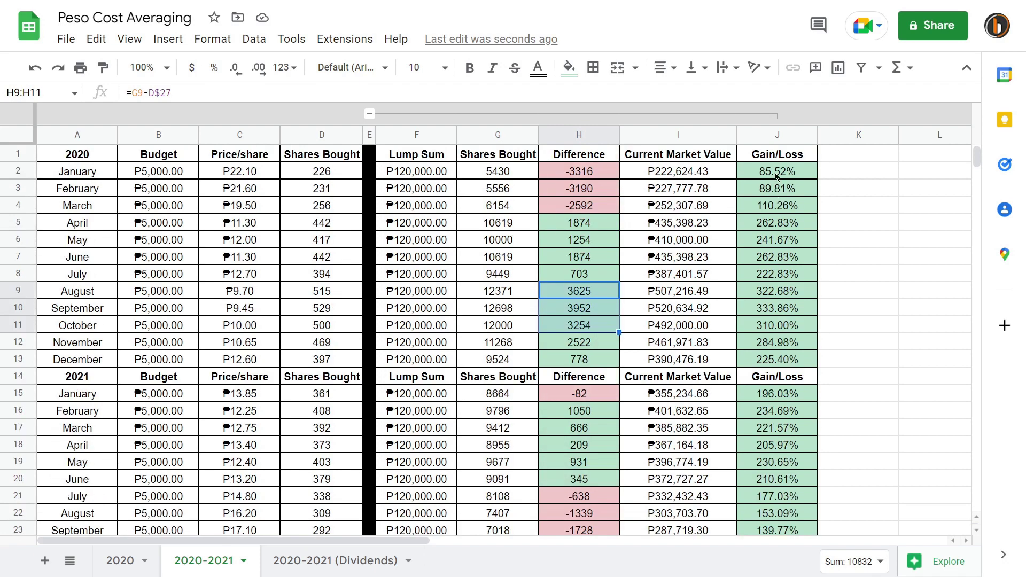
drag(778, 170, 795, 514)
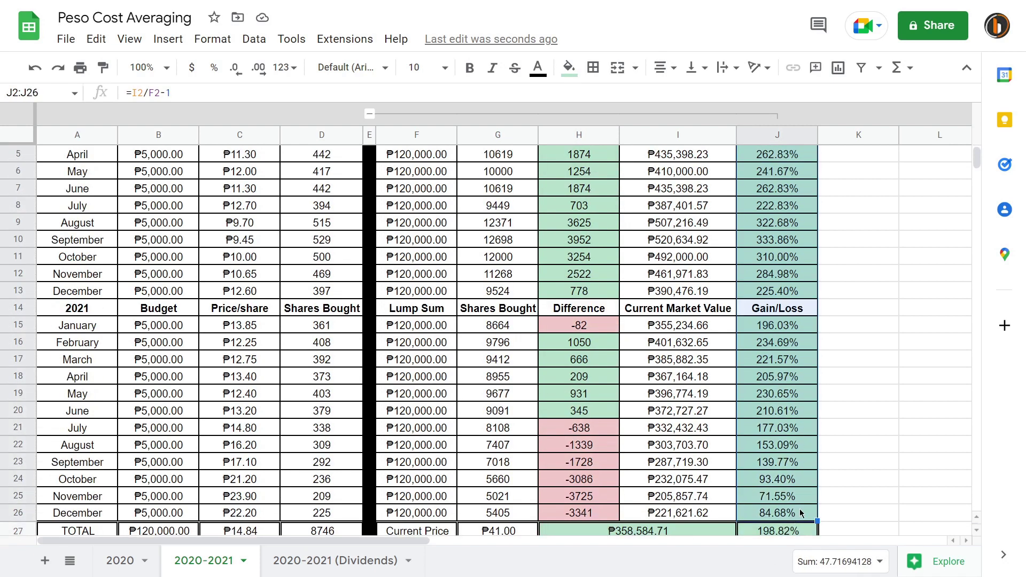
scroll(732, 401, down, 2)
scroll(733, 270, up, 3)
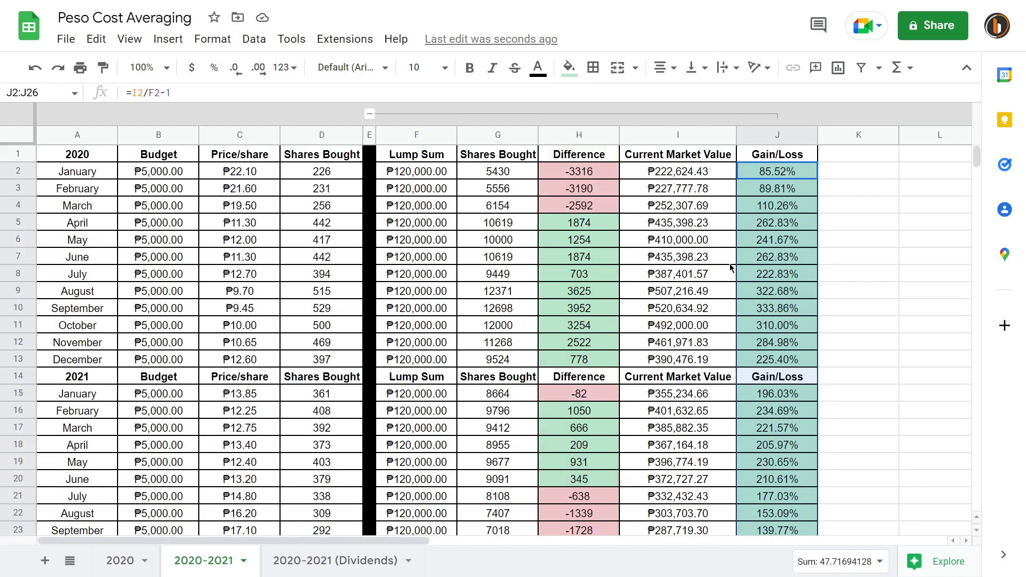
Compare January 2020's lump-sum Current Market Value and Gain/Loss with the Gain/Loss of all 2020 months
click(719, 212)
click(776, 172)
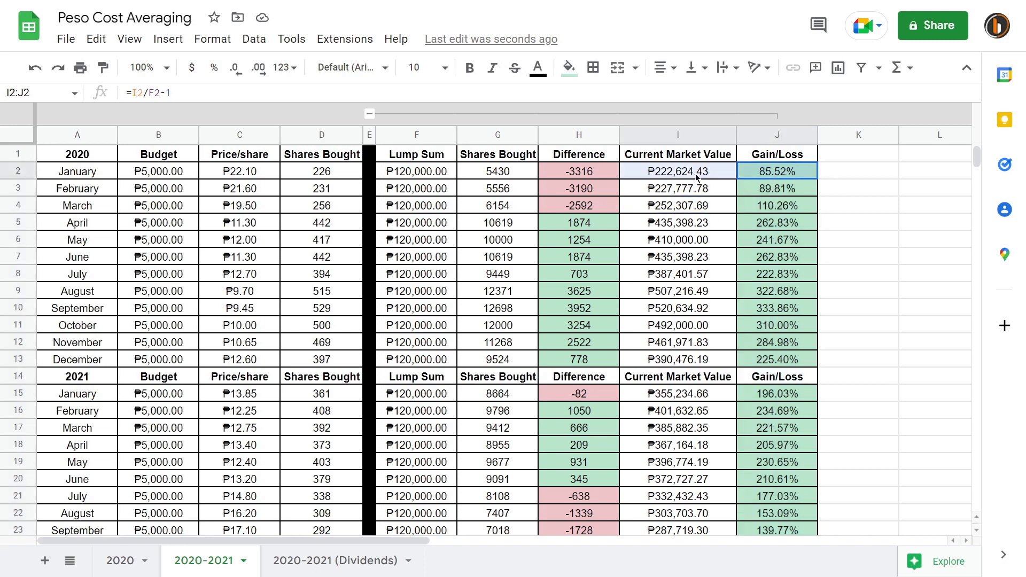
shift+click(690, 172)
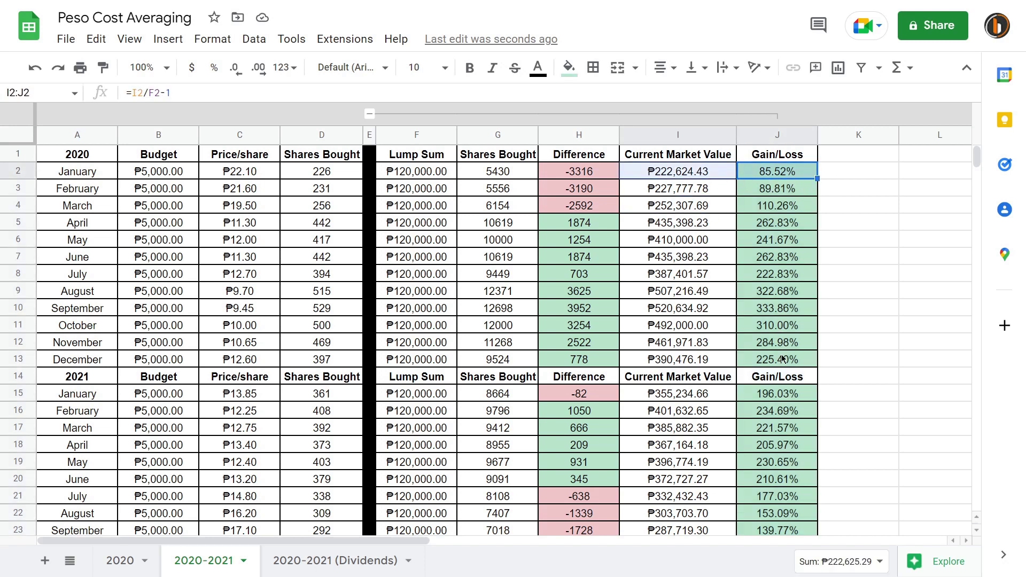
drag(784, 360, 768, 172)
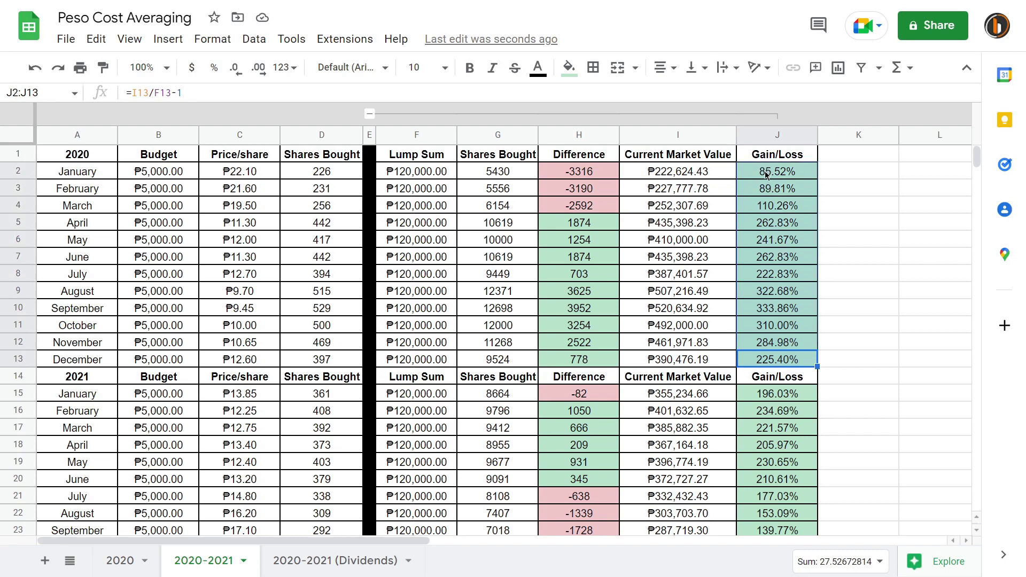
Compare the total Budget with the 2020 lump-sum Shares Bought and Gain/Loss columns
scroll(473, 316, down, 3)
click(164, 484)
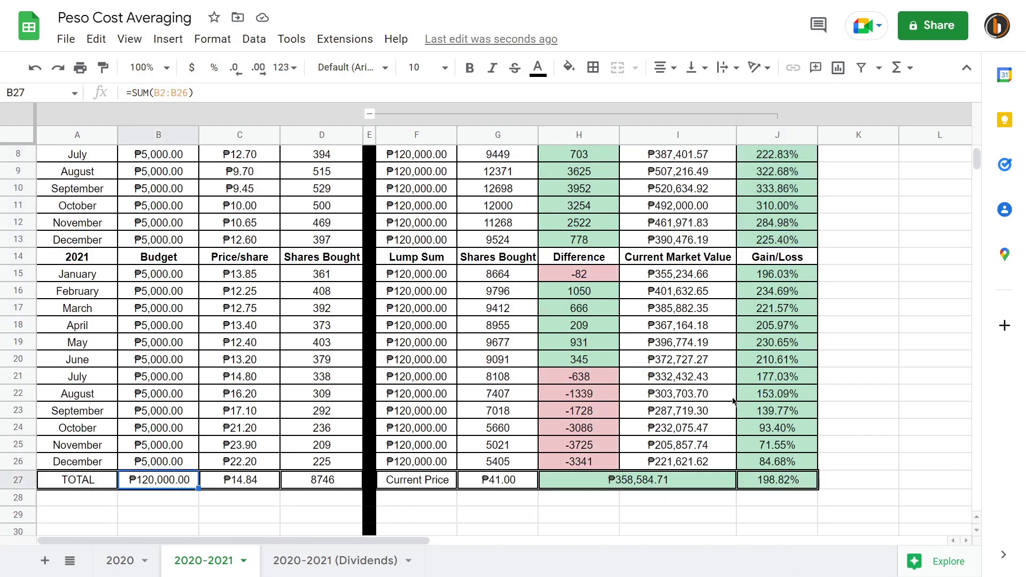
scroll(731, 397, up, 3)
drag(514, 177, 500, 359)
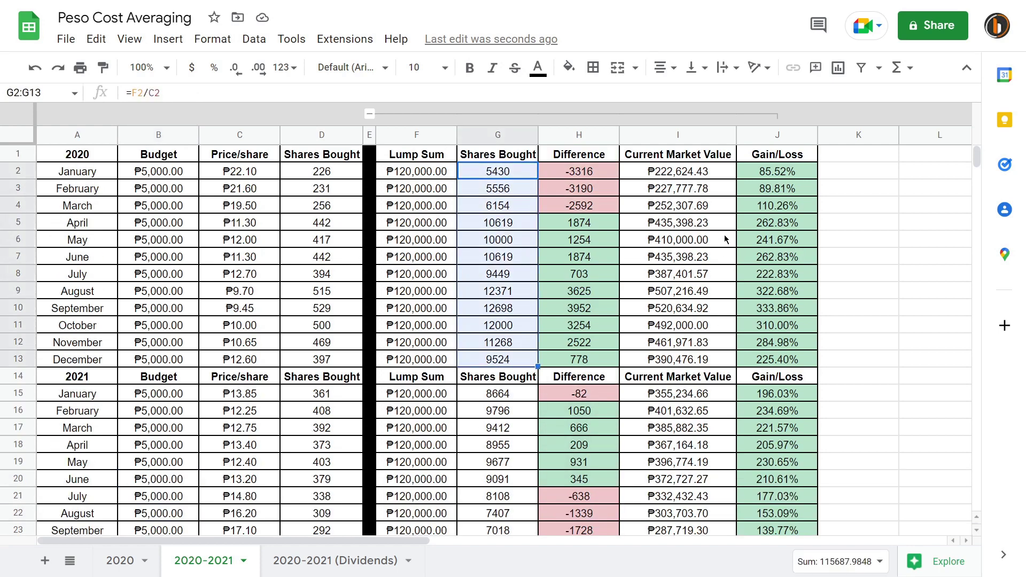
drag(785, 172, 781, 354)
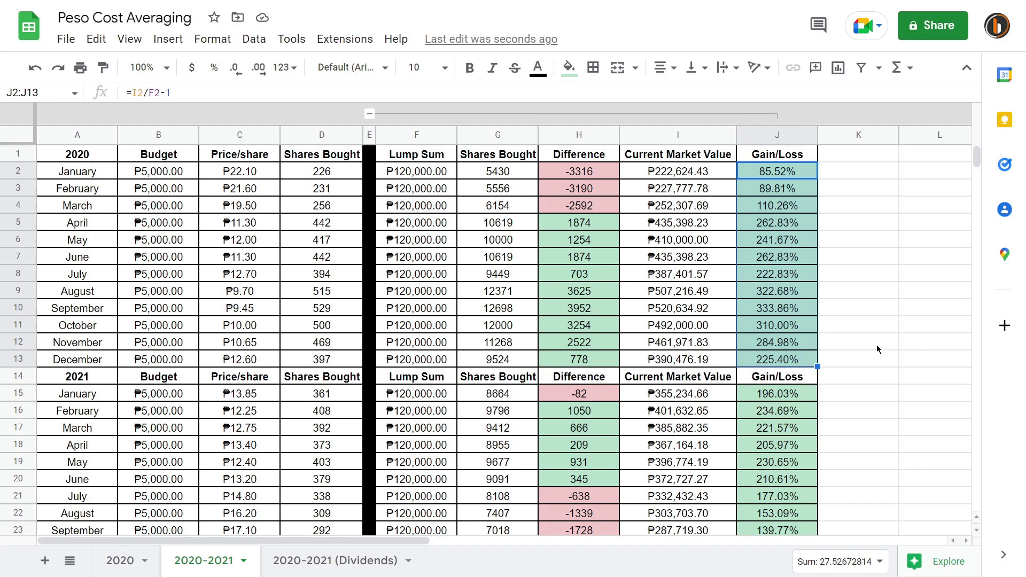
Examine the 2021 lump-sum Gain/Loss against the 2021 share prices, focusing on October to December
scroll(877, 347, down, 5)
scroll(859, 348, up, 1)
drag(784, 257, 781, 451)
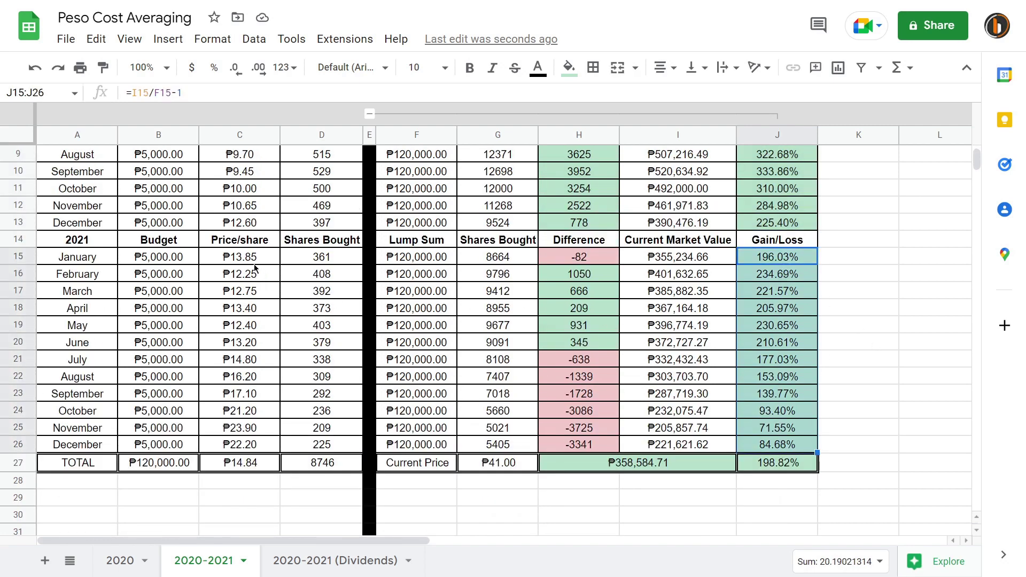
drag(254, 262, 266, 450)
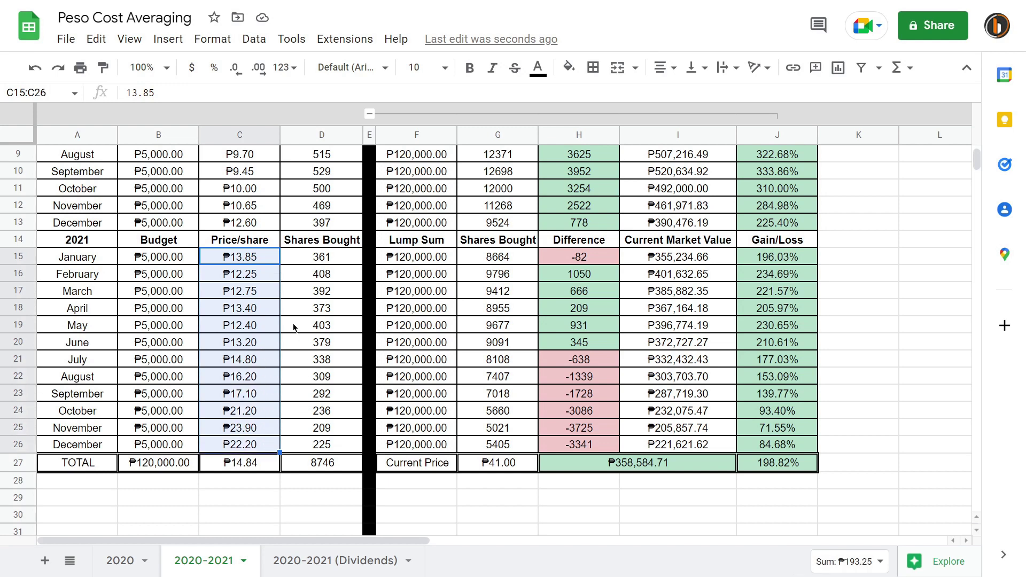
click(276, 440)
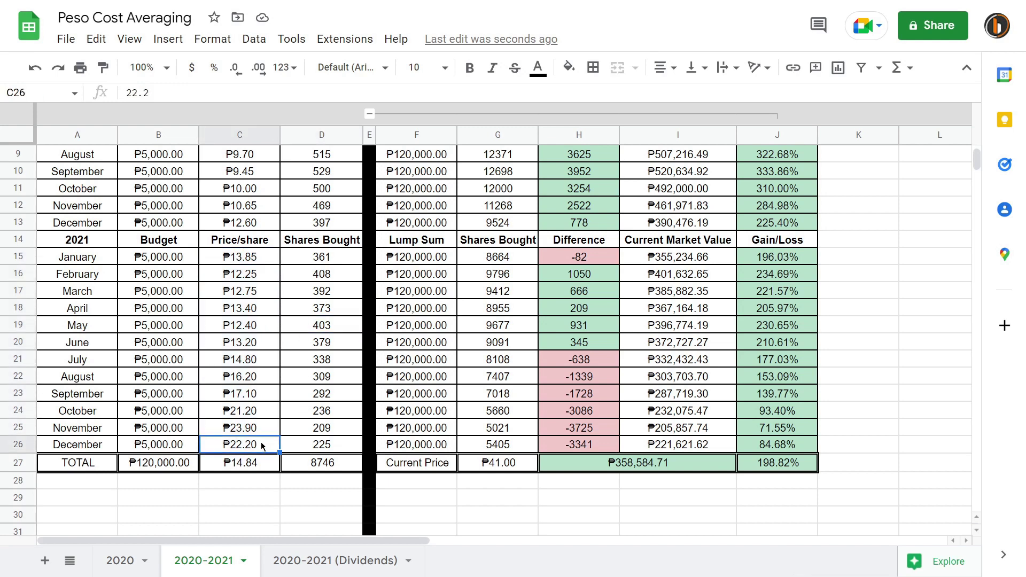
drag(251, 411, 256, 448)
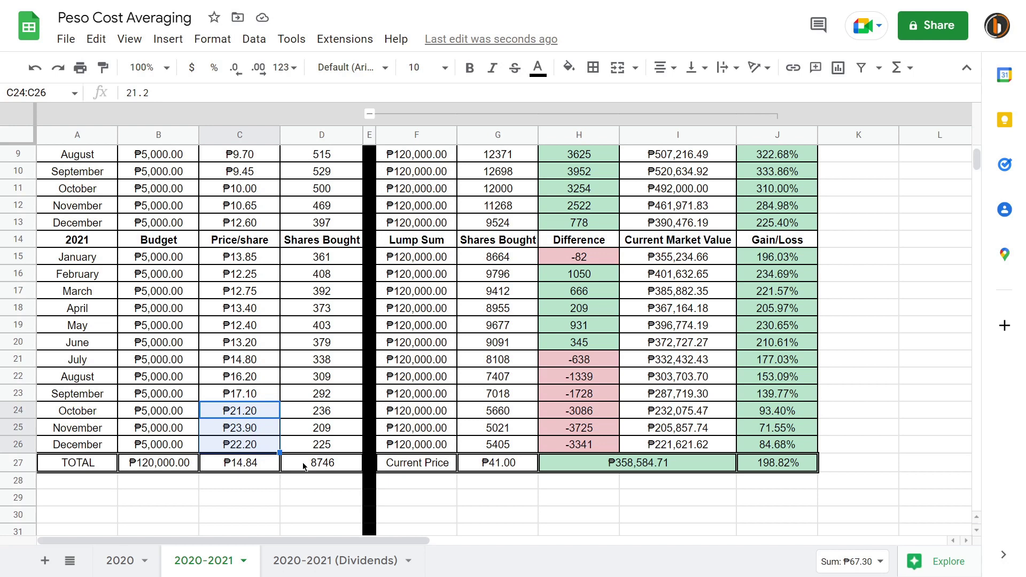
Read across the TOTAL row from Budget, average price and shares bought to current price, market value and Gain/Loss
click(166, 467)
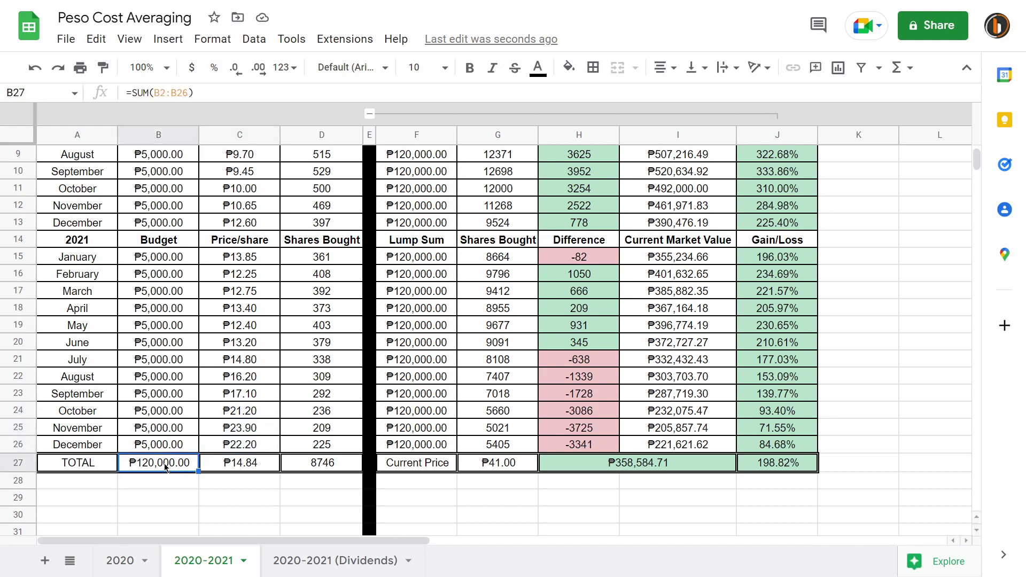
click(256, 467)
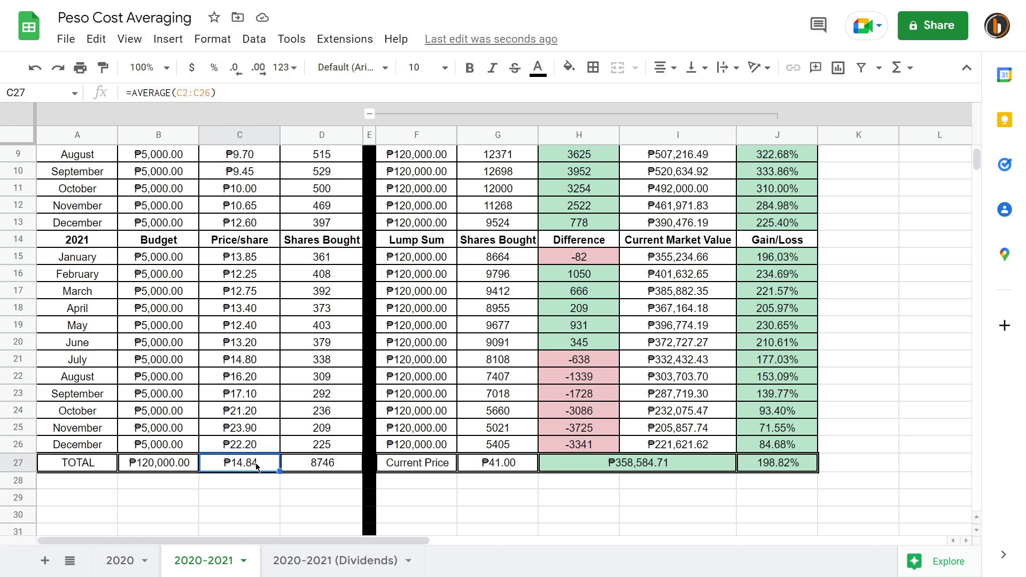
click(324, 461)
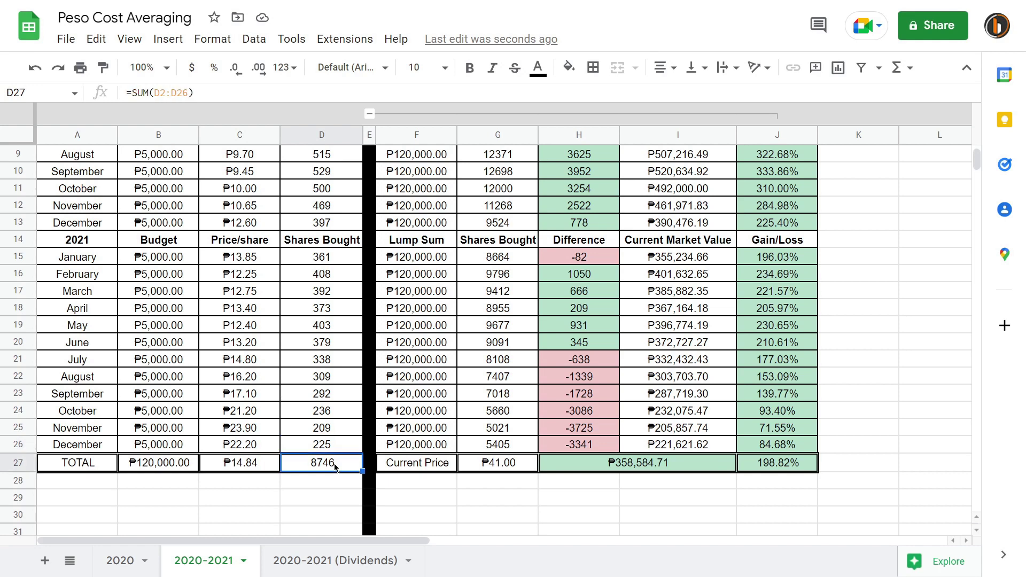
click(520, 467)
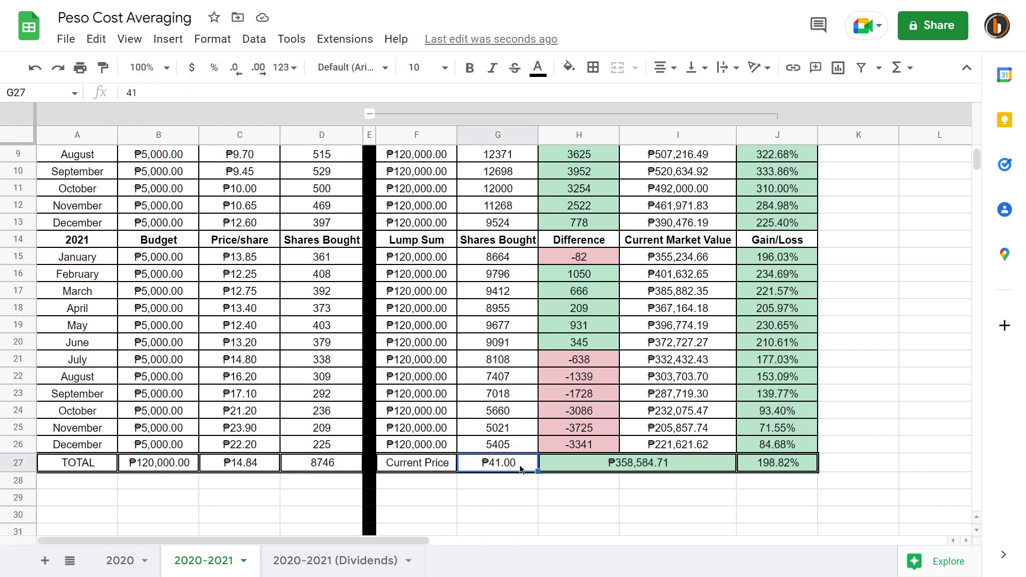
click(611, 464)
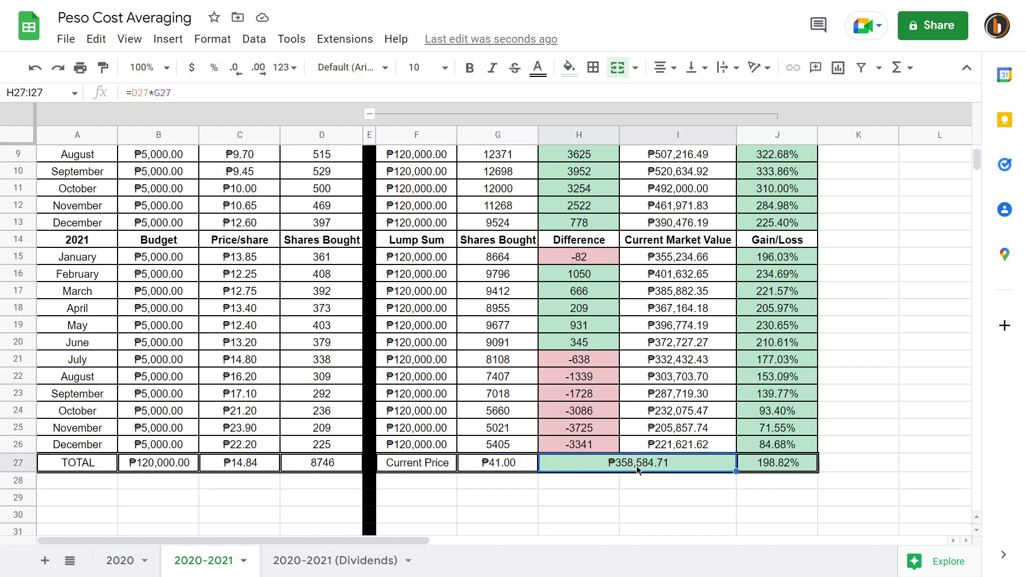
click(754, 472)
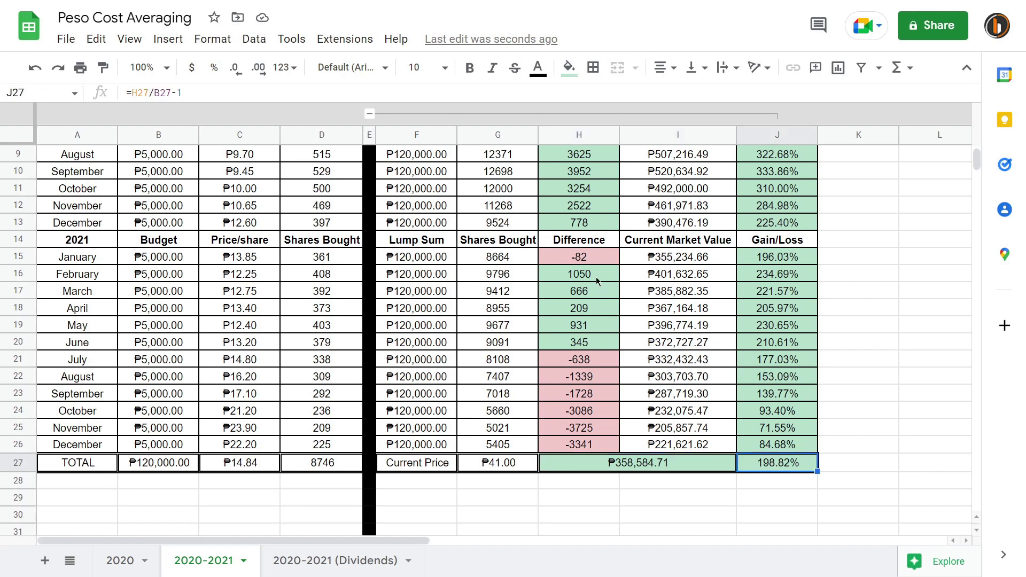
Compare the share Difference with the lump-sum Current Market Value for February to June 2021
drag(595, 277, 594, 346)
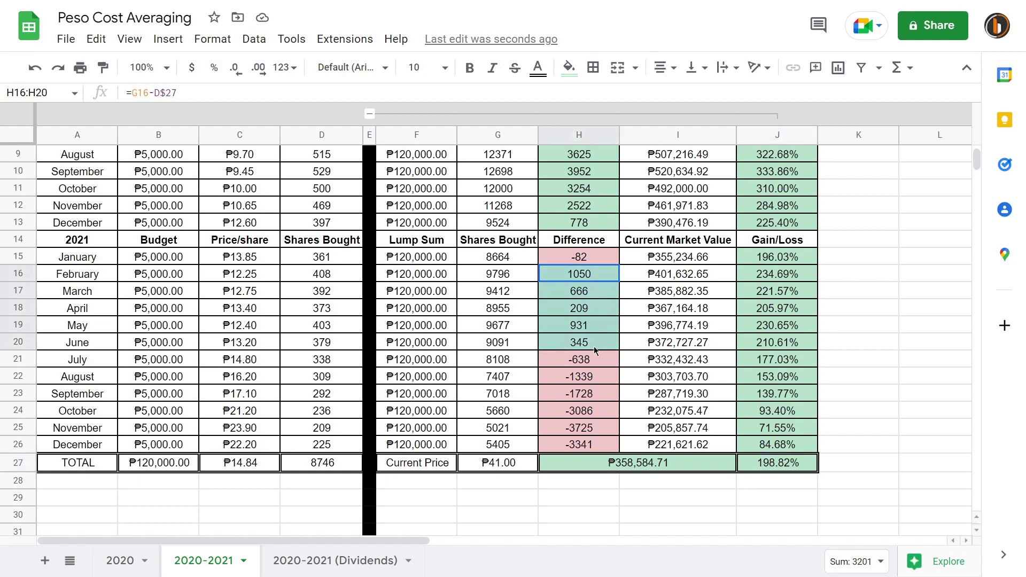
click(731, 330)
click(712, 280)
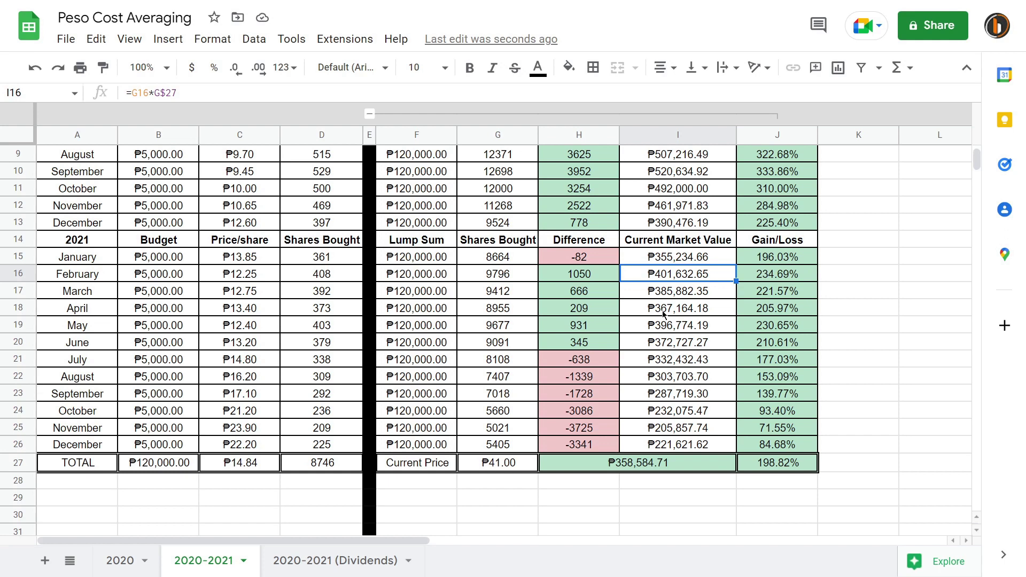
drag(602, 297, 594, 348)
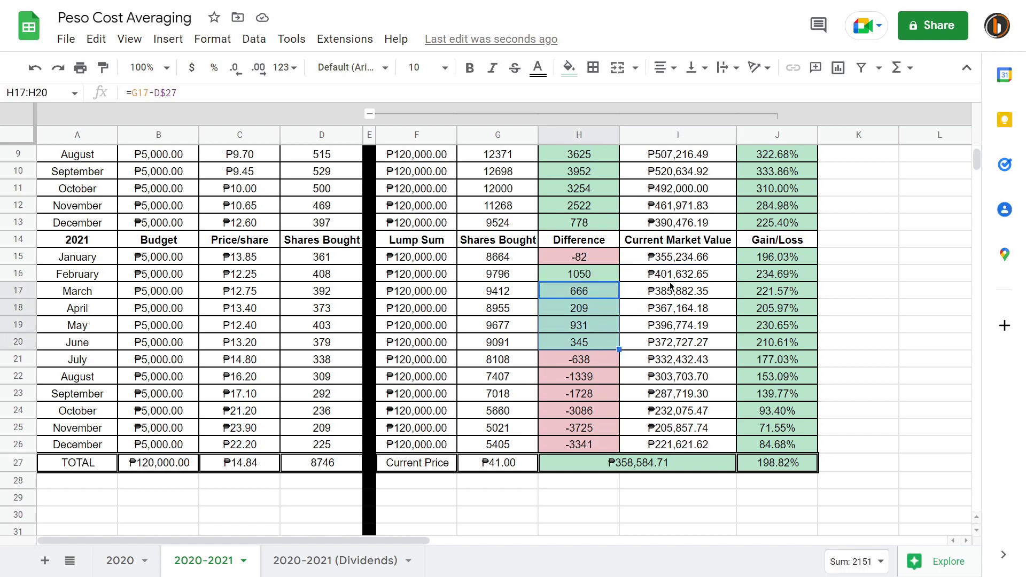
drag(671, 275, 668, 343)
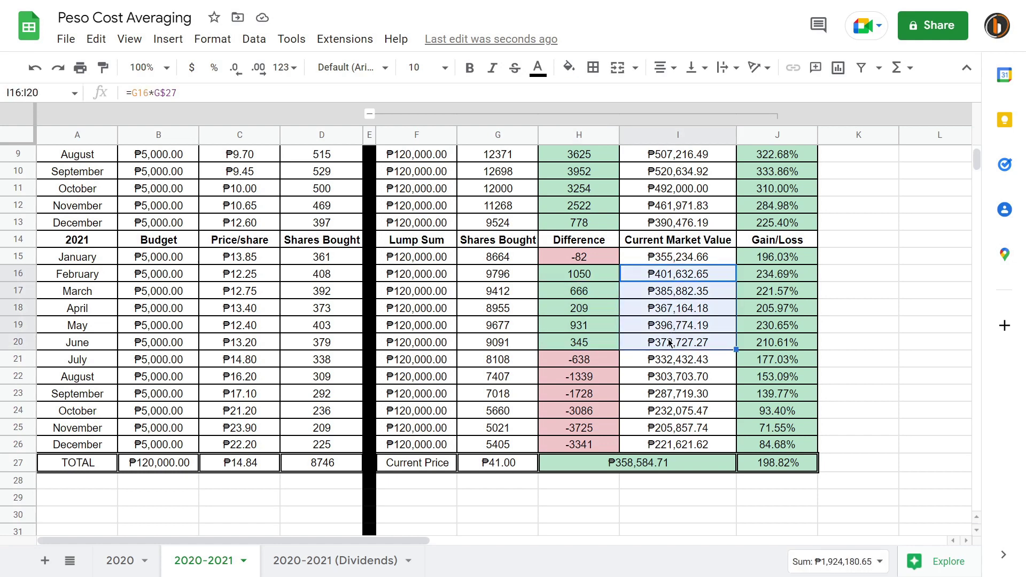
Compare the July 2021 share price with that month's share Difference and Lump Sum amount
click(254, 367)
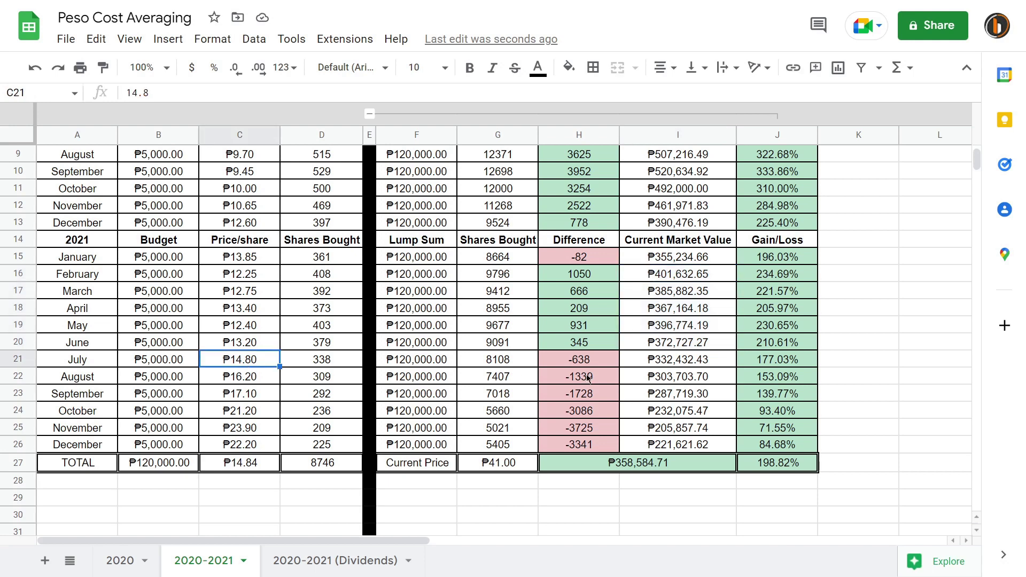
click(598, 363)
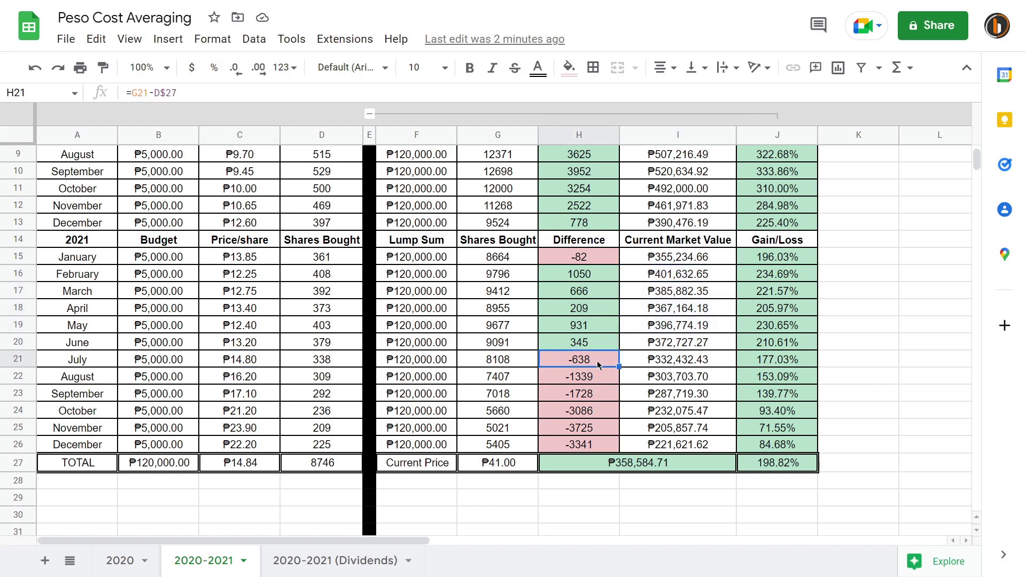
click(444, 361)
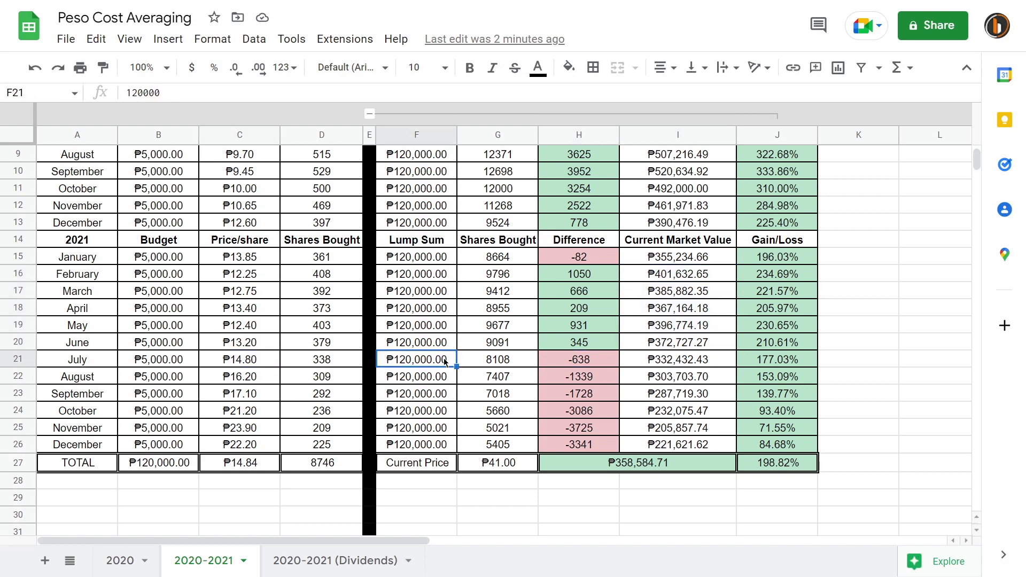
Trace the monthly investing timeline from January to December 2020 into 2021, checking the April 2021 Budget
scroll(423, 336, up, 3)
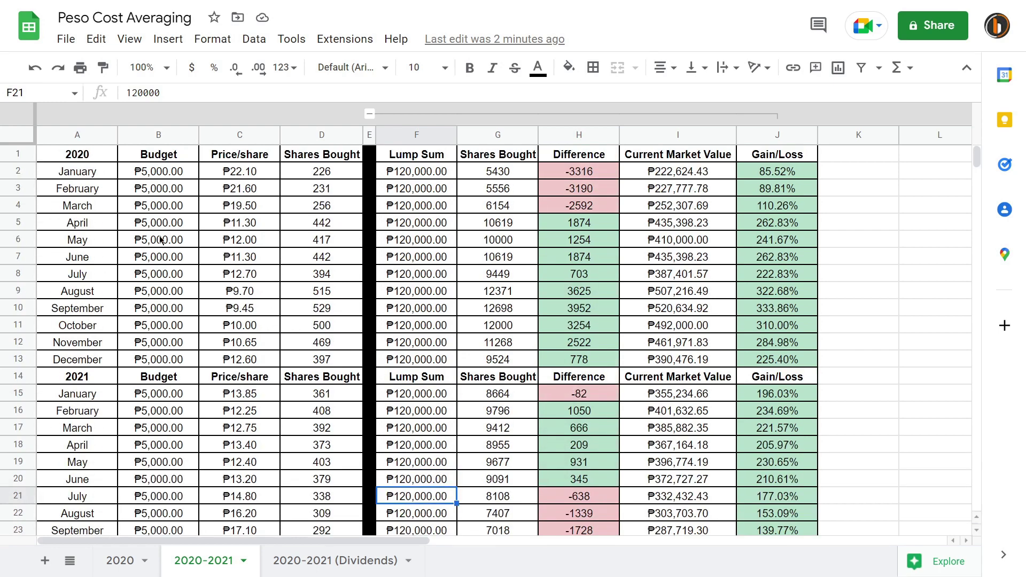
drag(99, 172, 80, 359)
scroll(424, 416, down, 2)
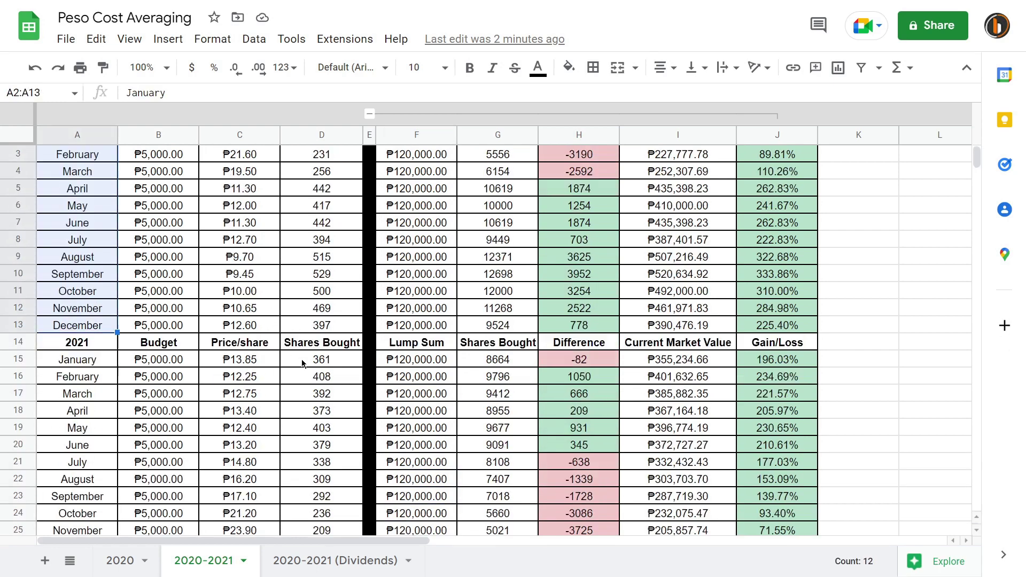
click(420, 394)
click(87, 395)
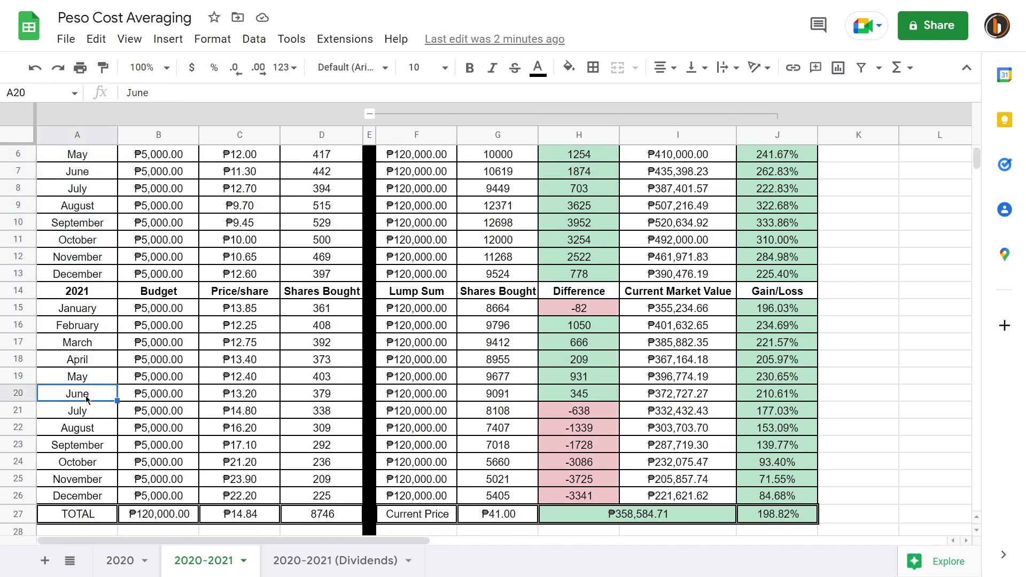
click(101, 362)
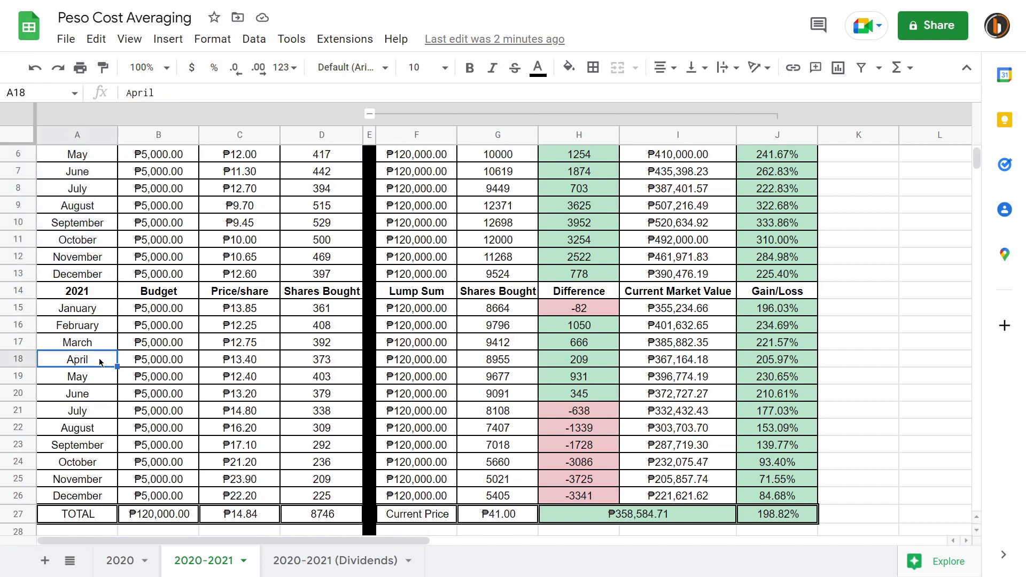
click(153, 365)
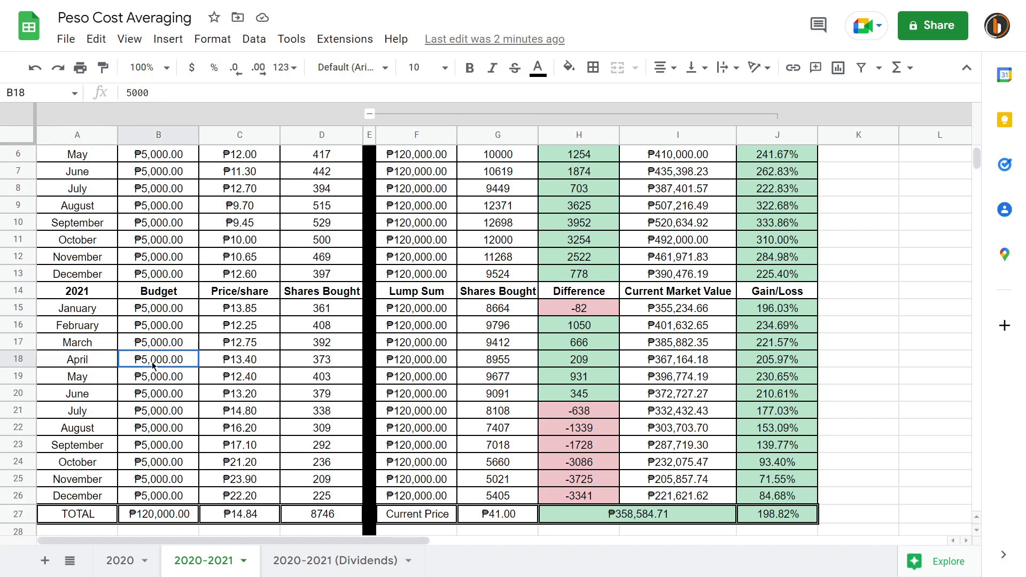
Compare the October 2021 monthly Budget with the lump-sum share Difference for June and March 2021
scroll(166, 357, down, 1)
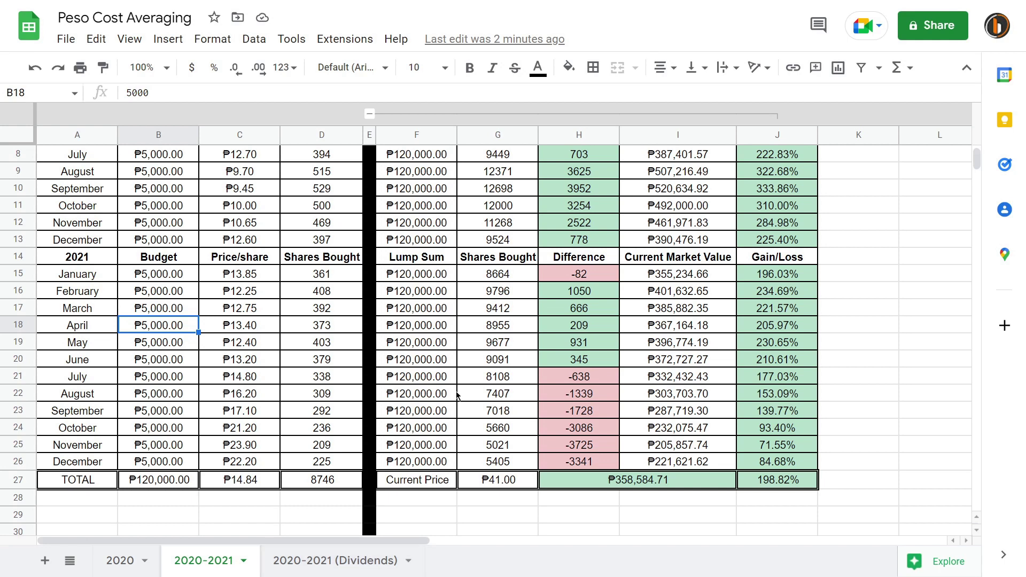
click(196, 430)
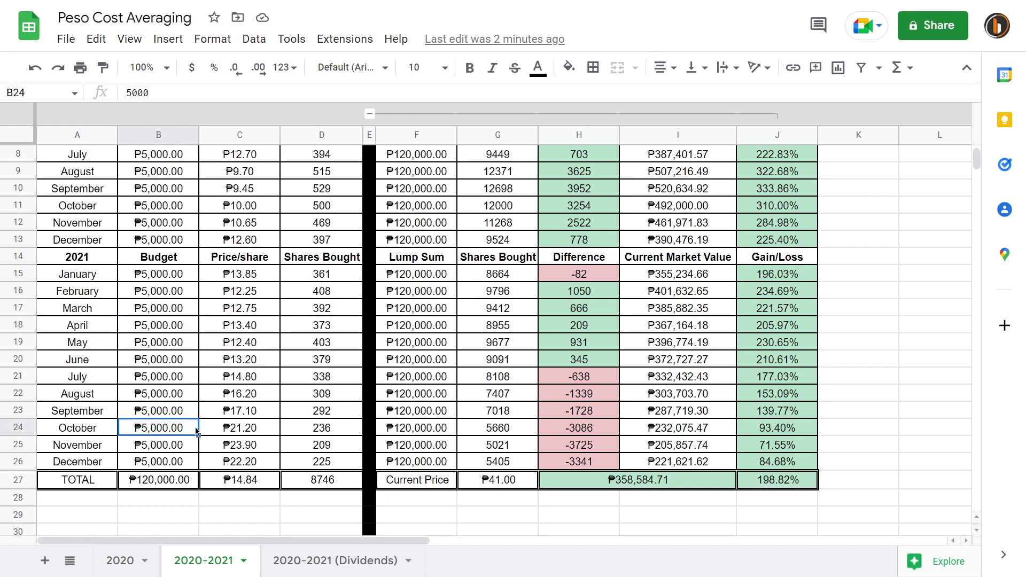
click(583, 366)
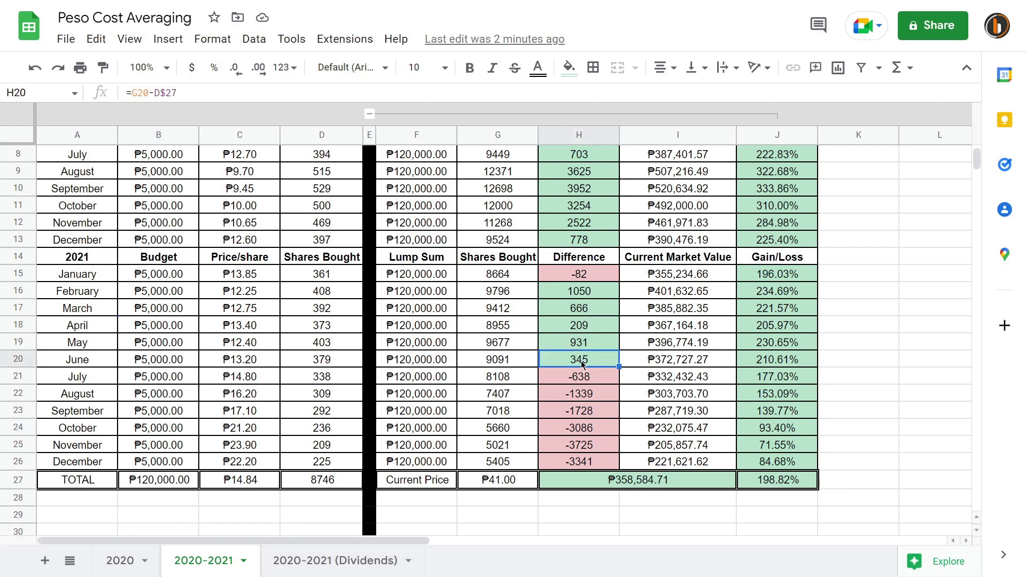
click(578, 310)
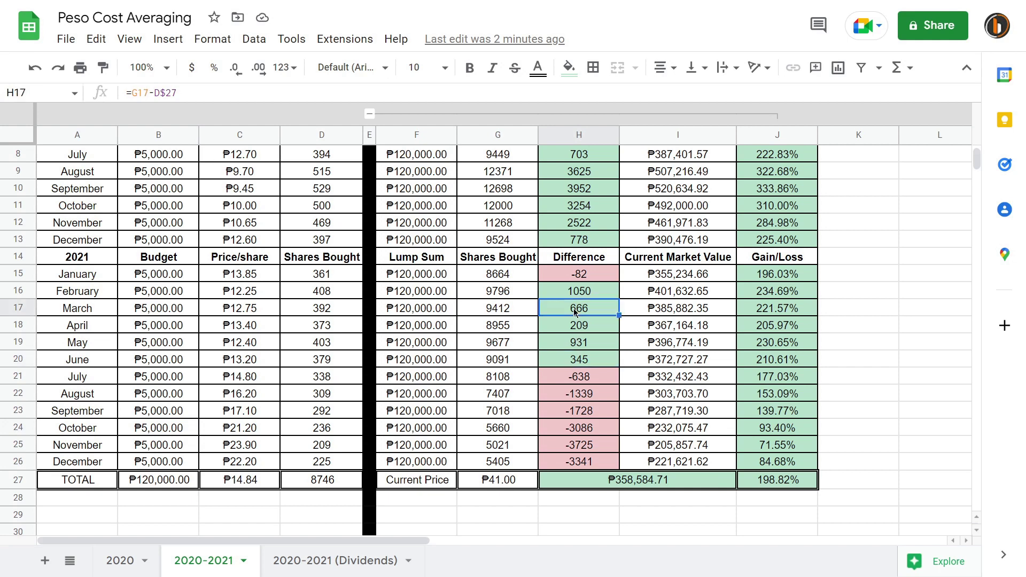
Examine the February 2021 share price against that month's lump-sum Difference, Current Market Value and Shares Bought
click(268, 312)
click(253, 294)
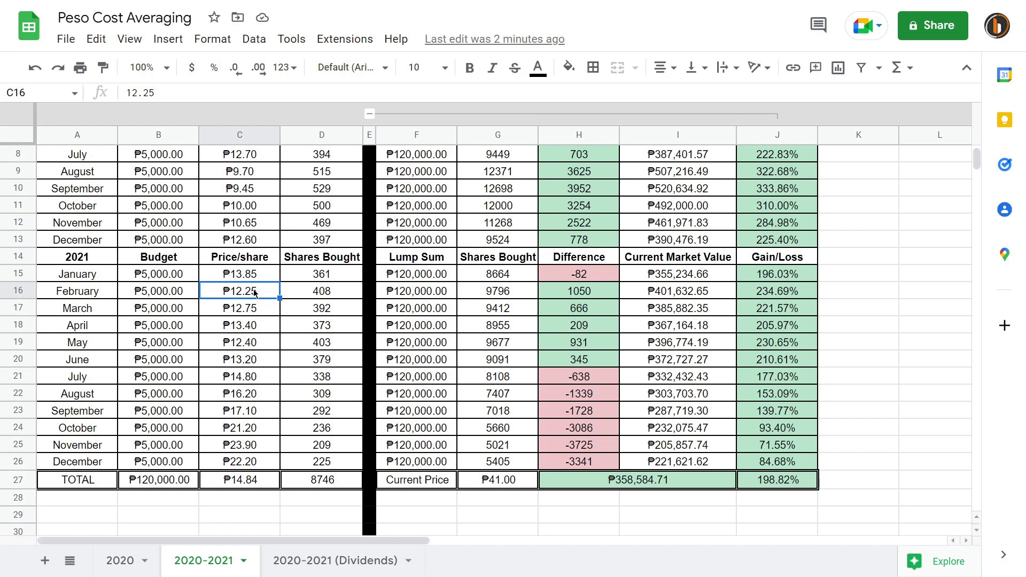
click(591, 294)
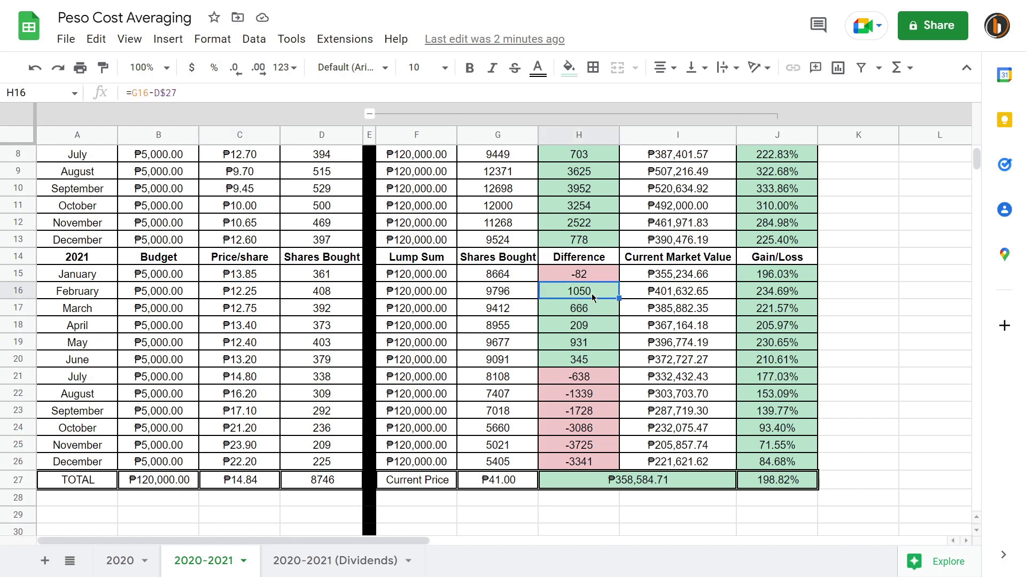
click(649, 294)
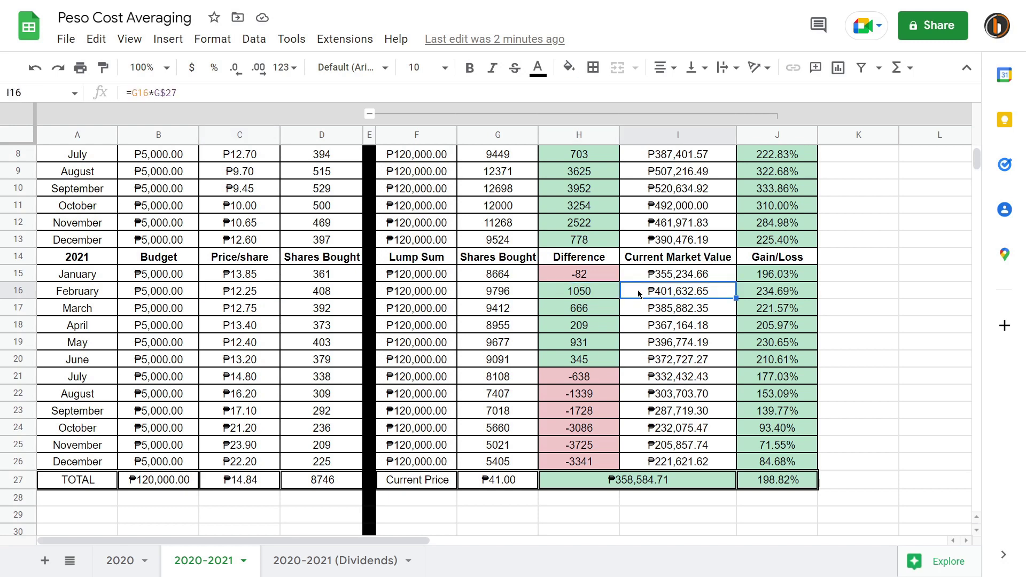
click(503, 295)
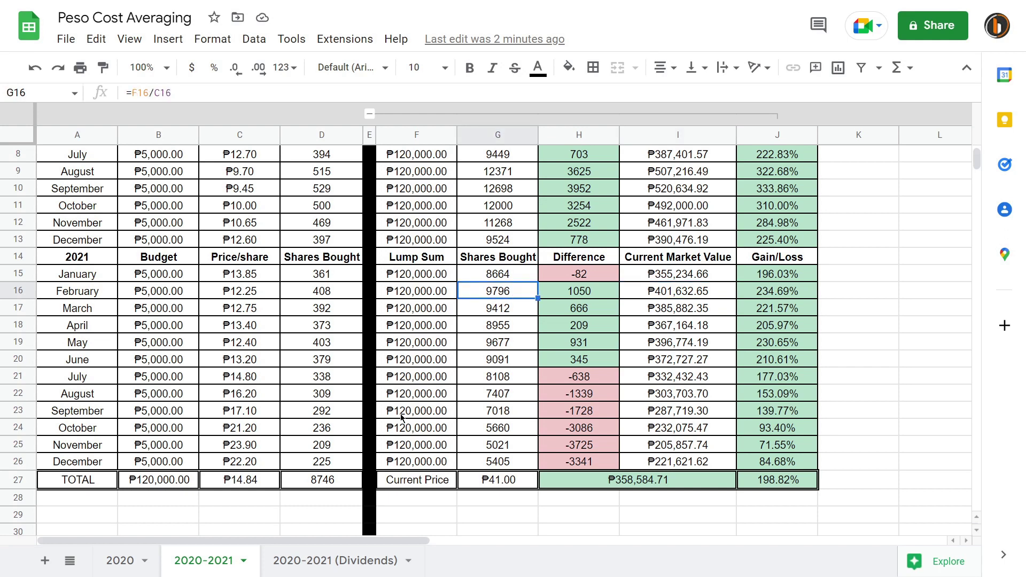
Compare the total Shares Bought from monthly investing with the February 2021 lump-sum Shares Bought and Difference
click(338, 476)
click(316, 486)
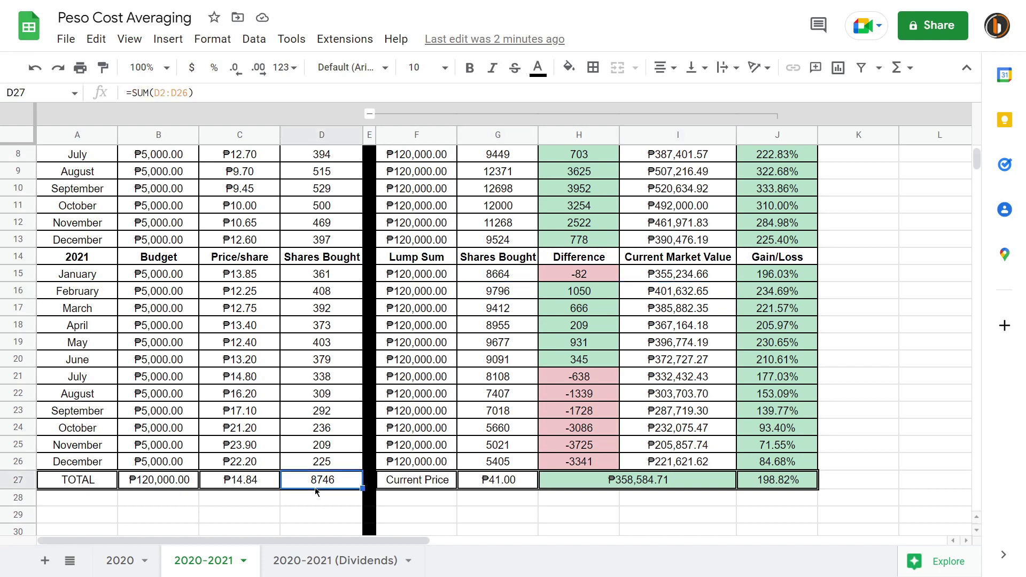
click(493, 296)
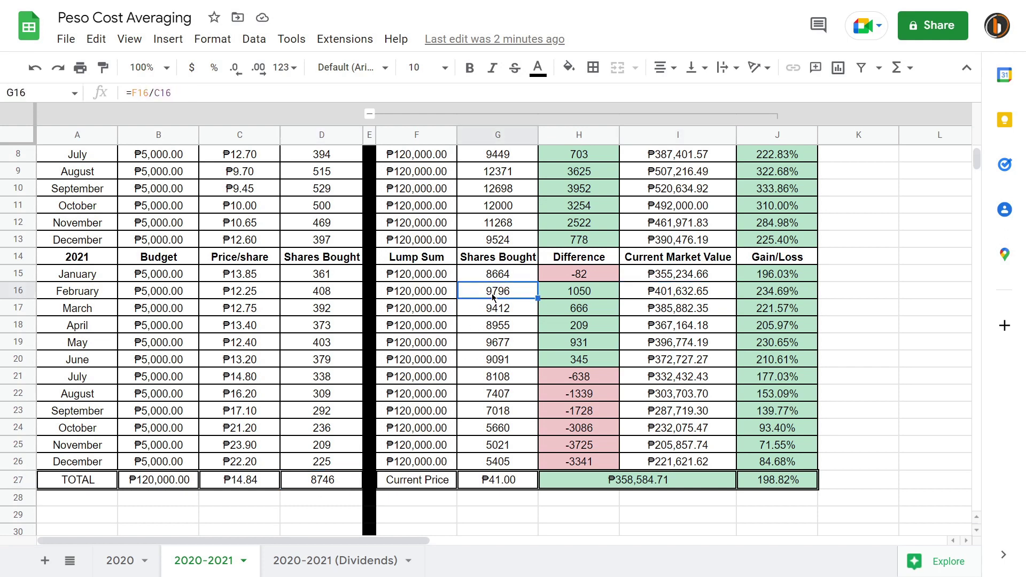
click(604, 294)
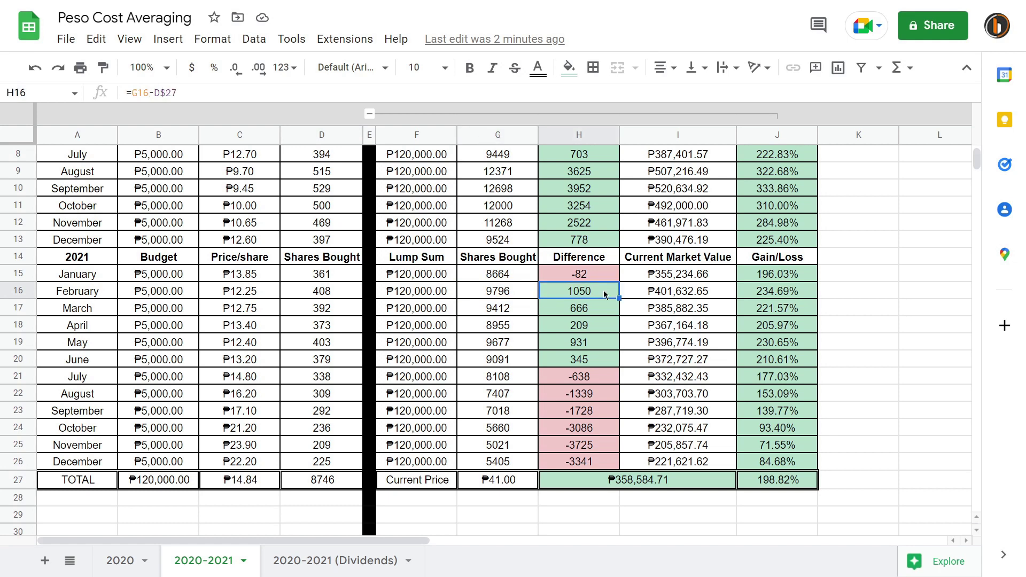
key(Right)
key(Left)
Review the 2021 monthly Budget entries from May through August to December
click(160, 344)
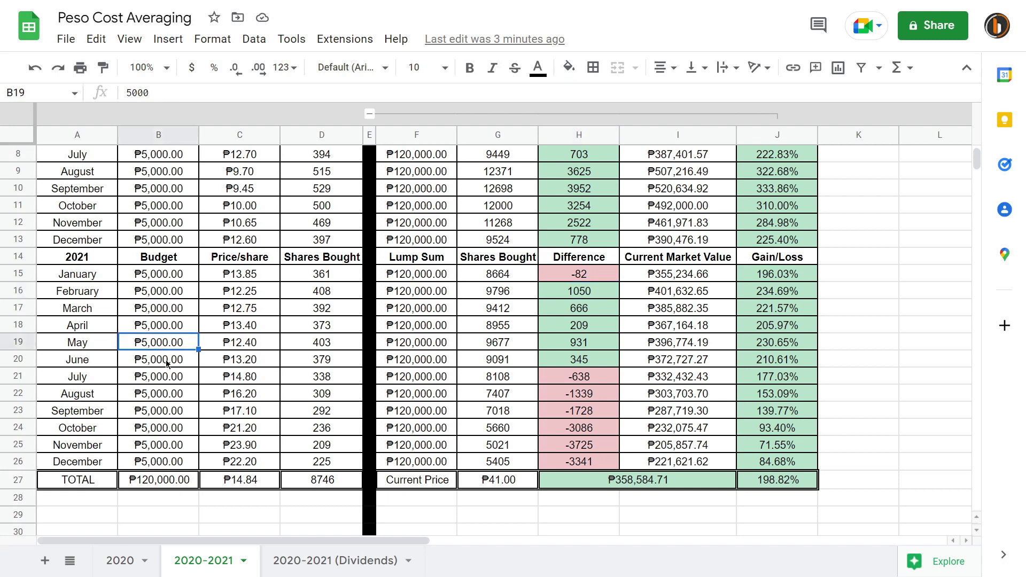
click(171, 400)
click(172, 462)
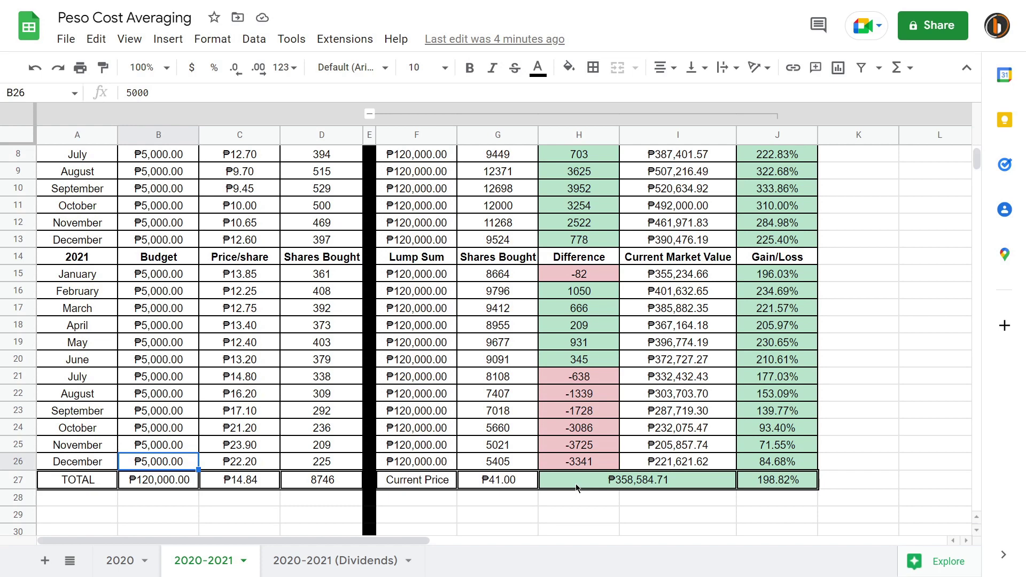
Open the 2020-2021 (Dividends) sheet and expand the collapsed column group F to J with the lump-sum comparison
scroll(576, 486, up, 3)
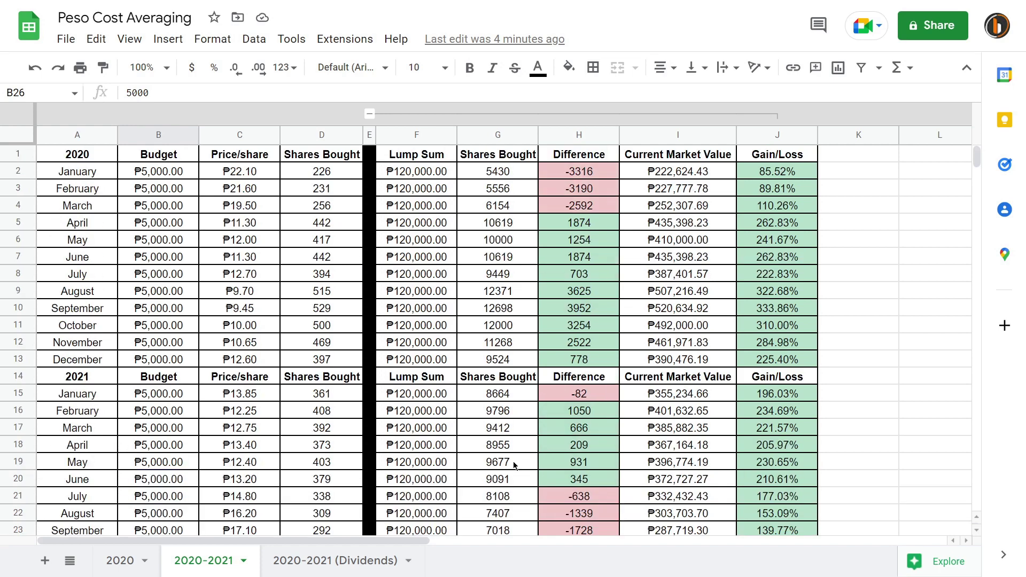
click(339, 561)
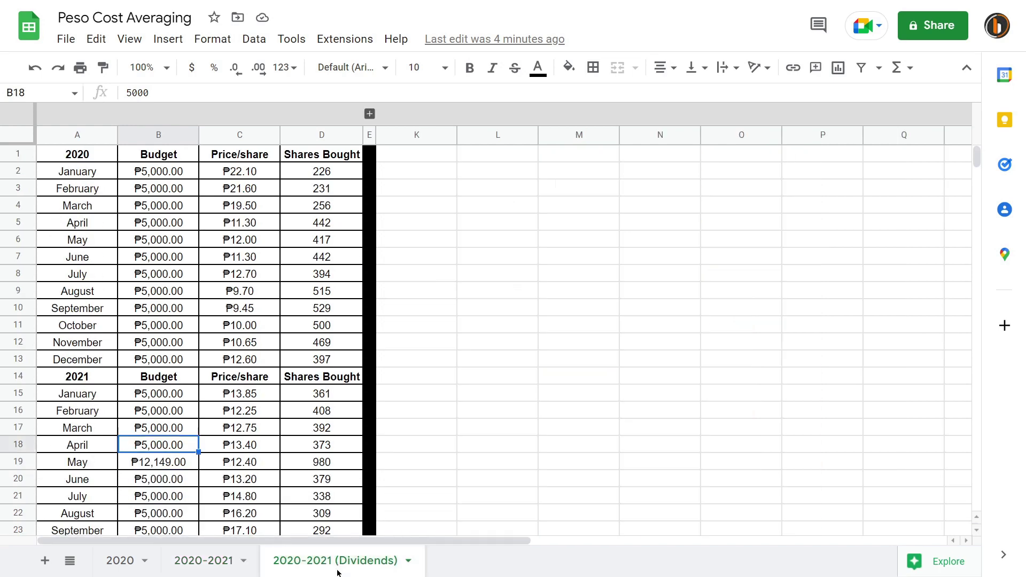
click(370, 113)
scroll(289, 297, down, 2)
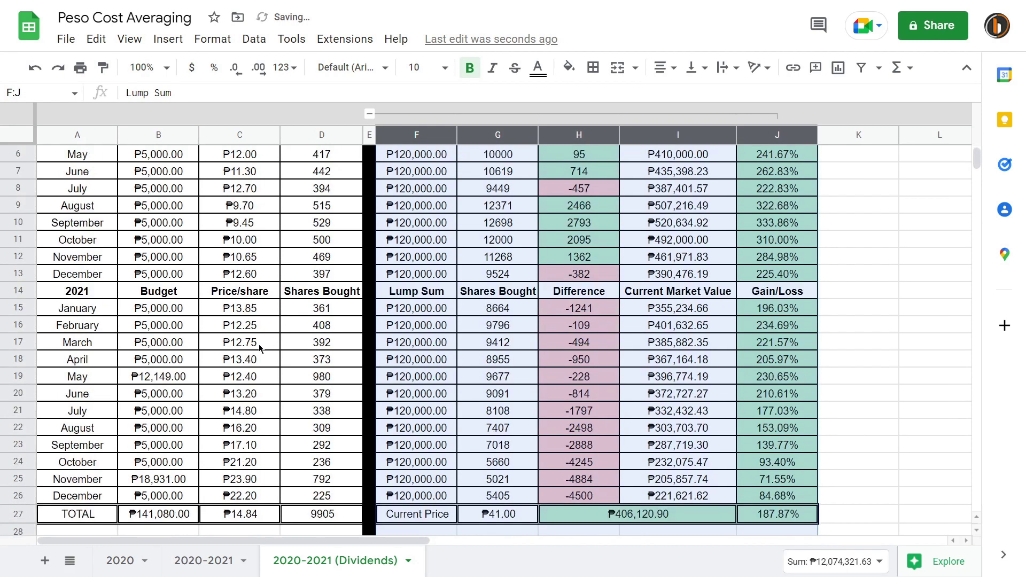
Inspect the May 2021 Budget formula and its added dividend amount, comparing it with the April Budget
click(209, 363)
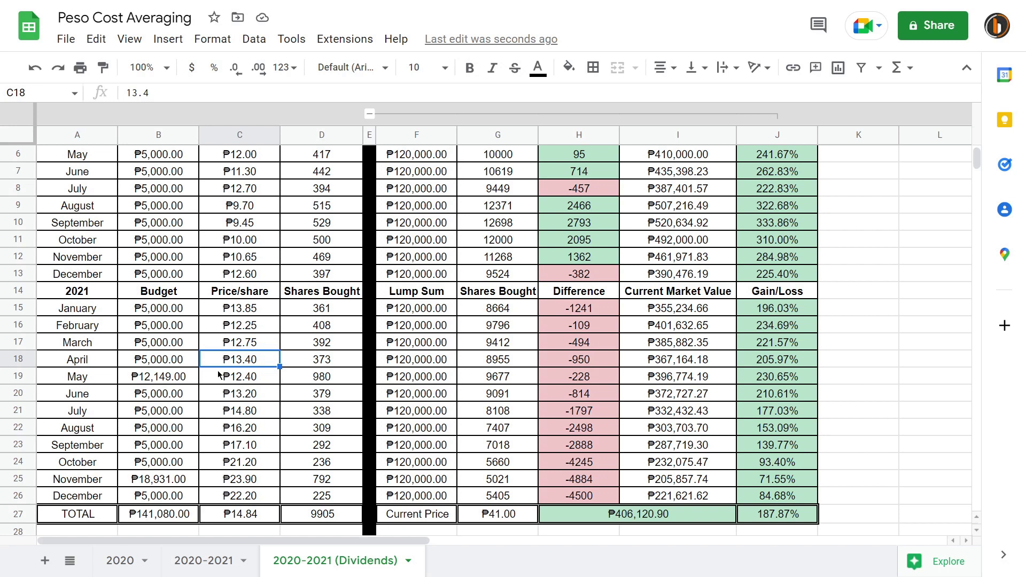
click(156, 378)
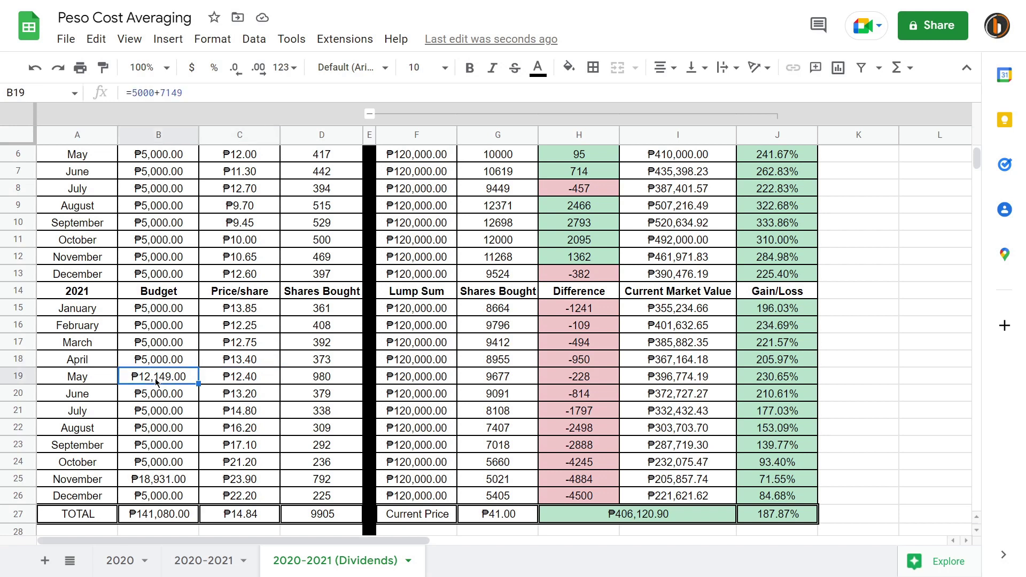
click(180, 364)
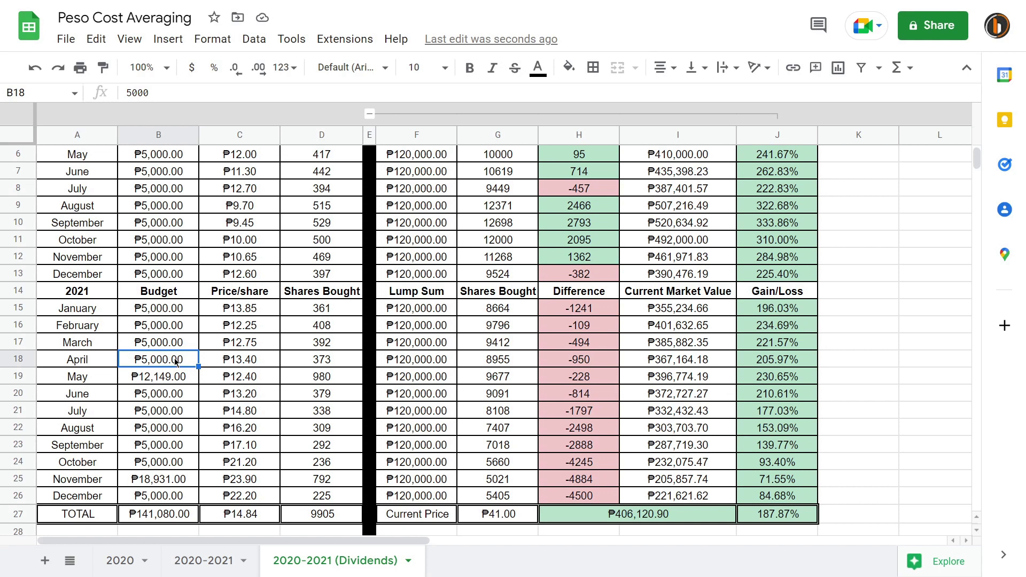
click(168, 377)
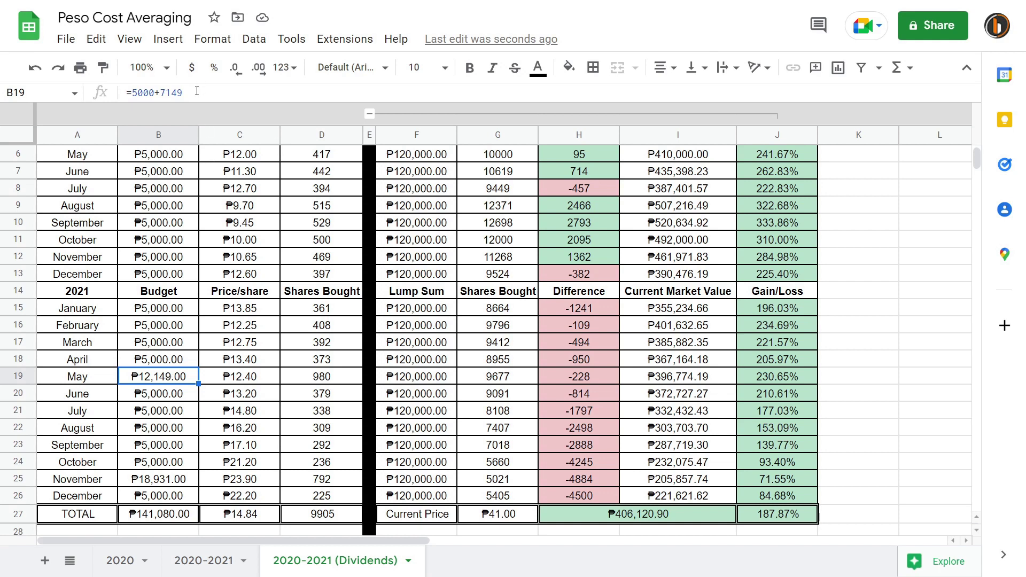
drag(160, 93, 173, 117)
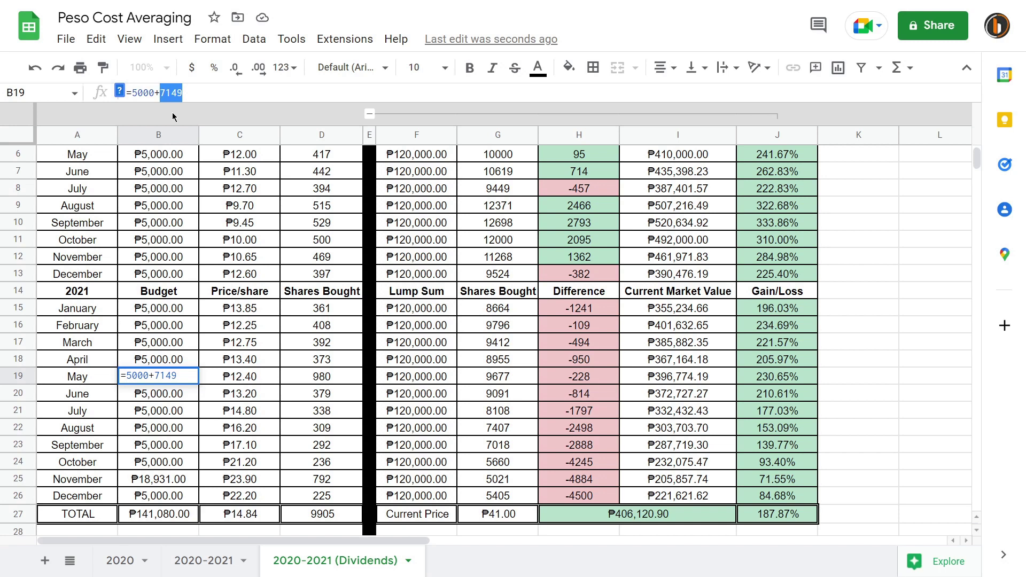
key(Return)
key(Up)
key(Up)
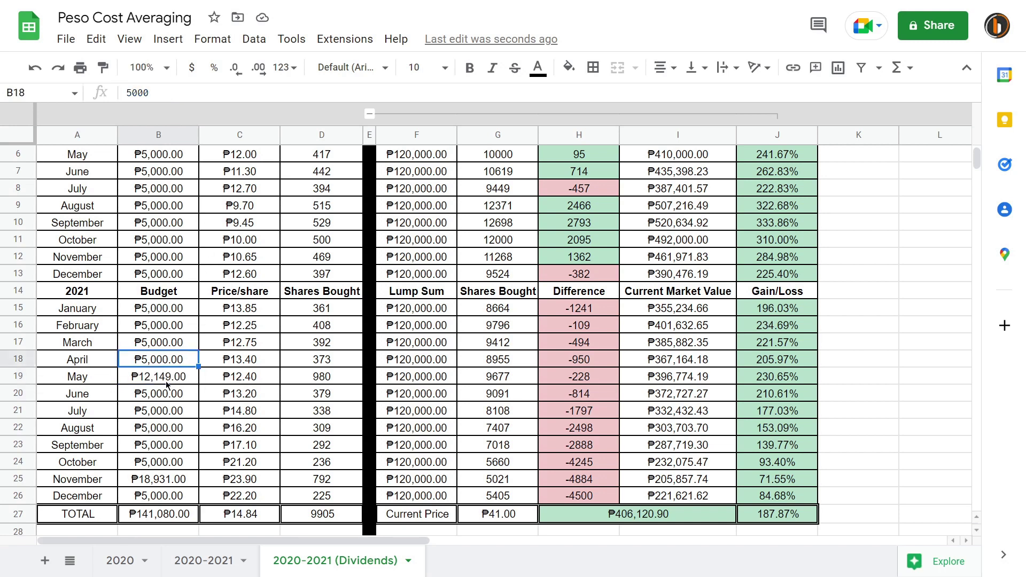
Read across the May 2021 row from Budget and month to Price/share and Shares Bought
click(167, 381)
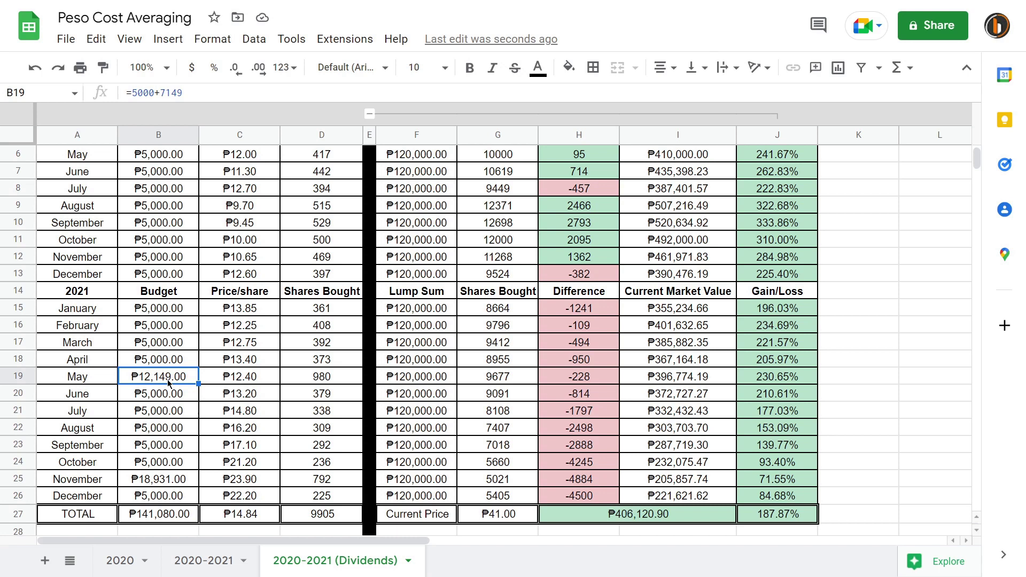
click(72, 389)
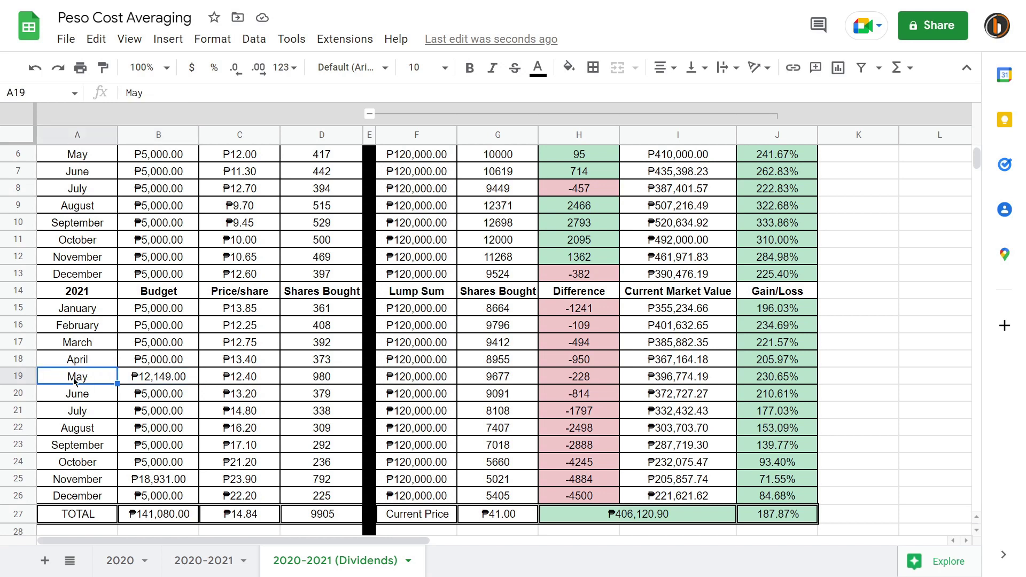
click(246, 381)
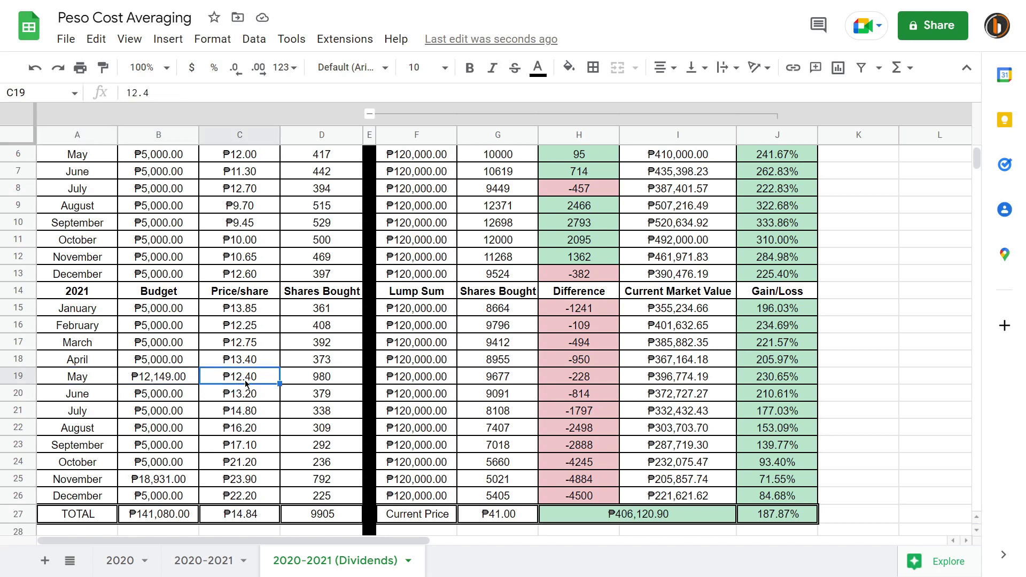
click(315, 376)
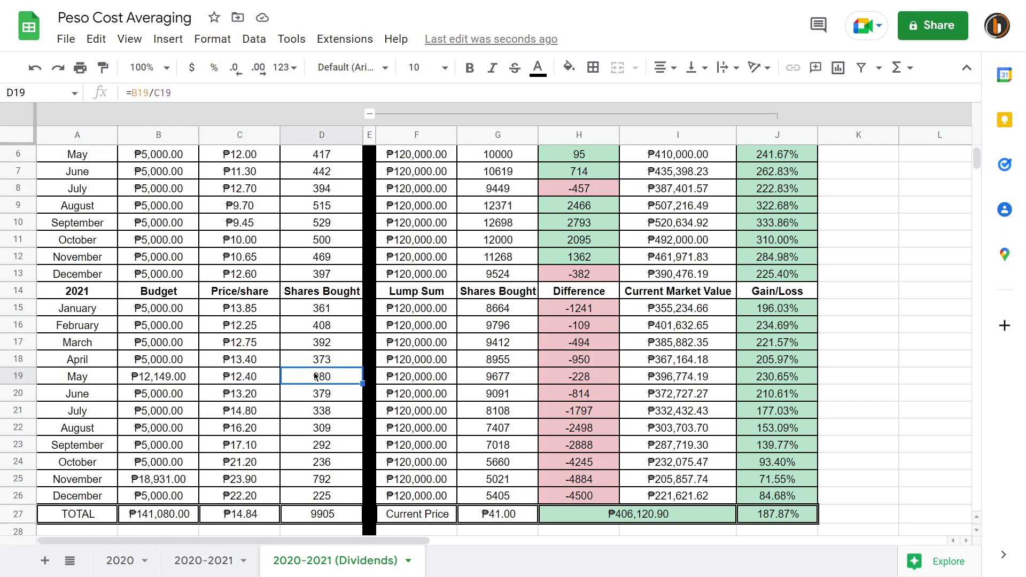
scroll(316, 377, down, 1)
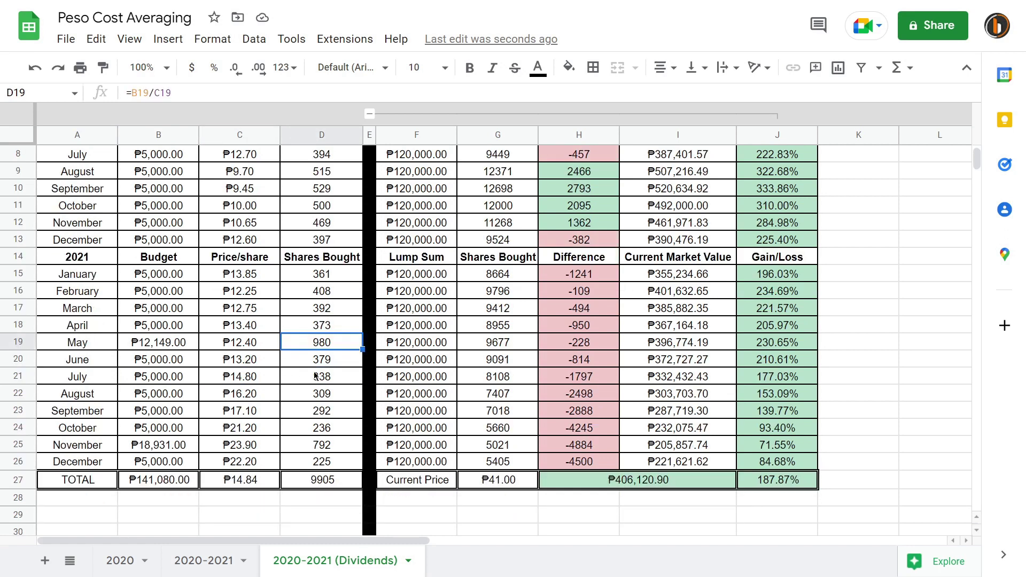
Compare the 2021 Difference values and lump-sum share counts with the total Shares Bought from monthly investing
drag(577, 273, 579, 466)
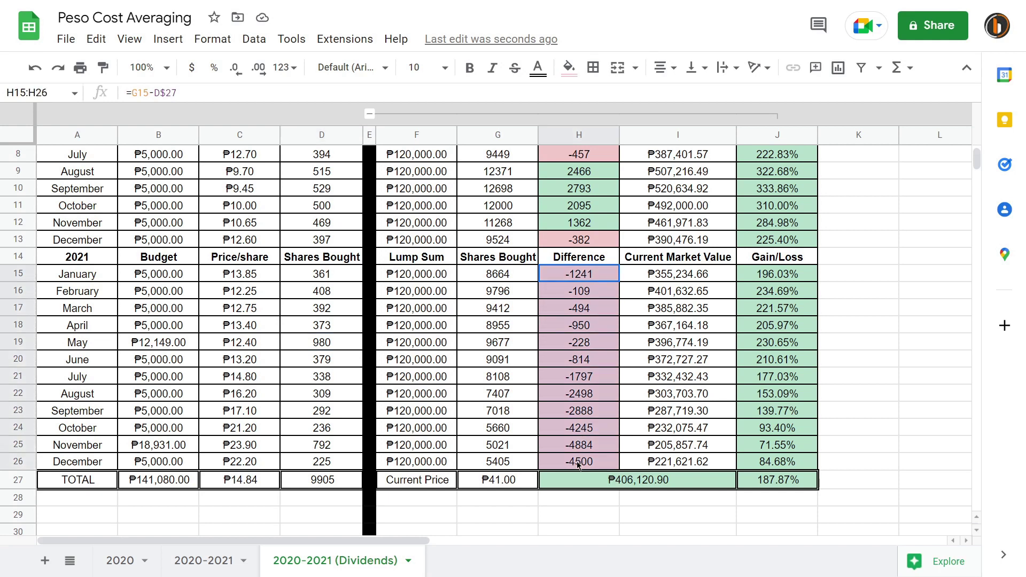
click(501, 331)
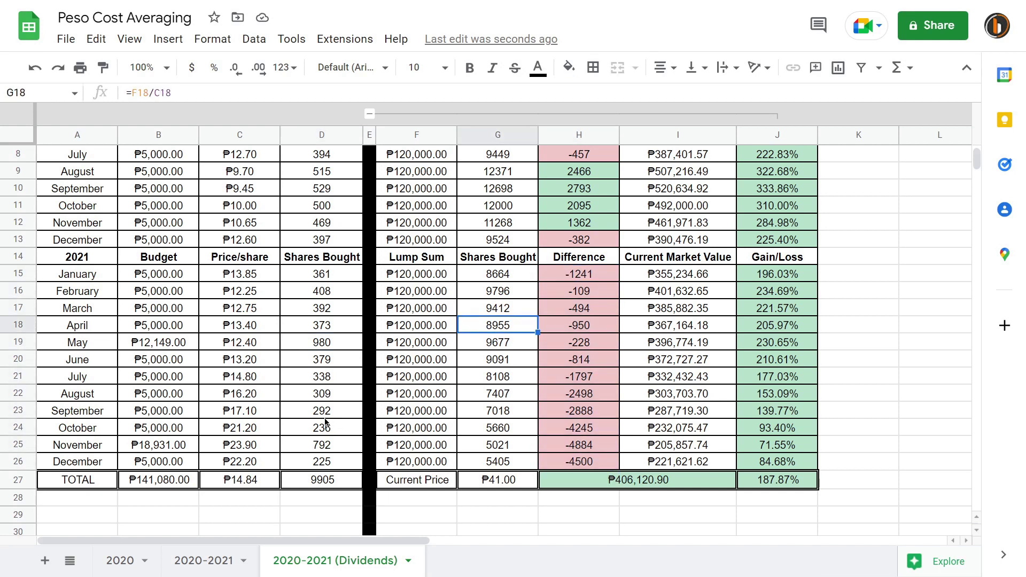
click(308, 484)
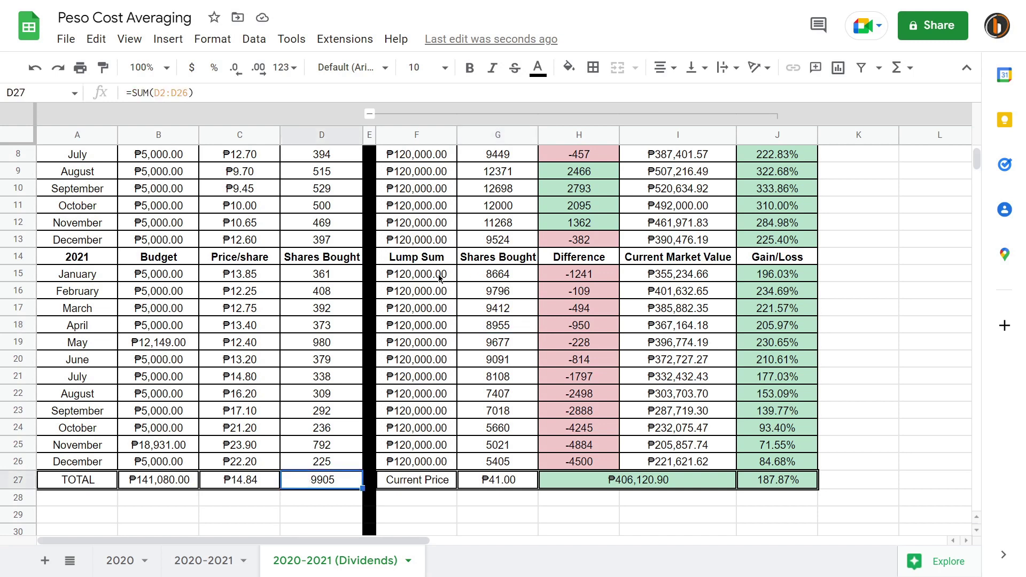
drag(440, 276, 507, 452)
click(178, 377)
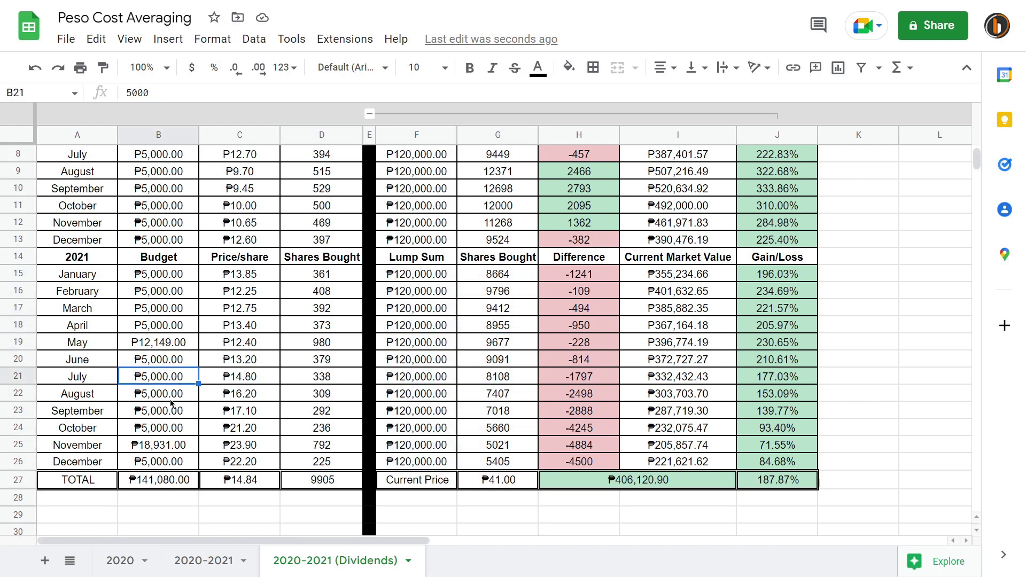
Inspect the 2021 Budget column, focusing on the dividend formulas in the May and November entries and the December amount
drag(97, 467, 159, 260)
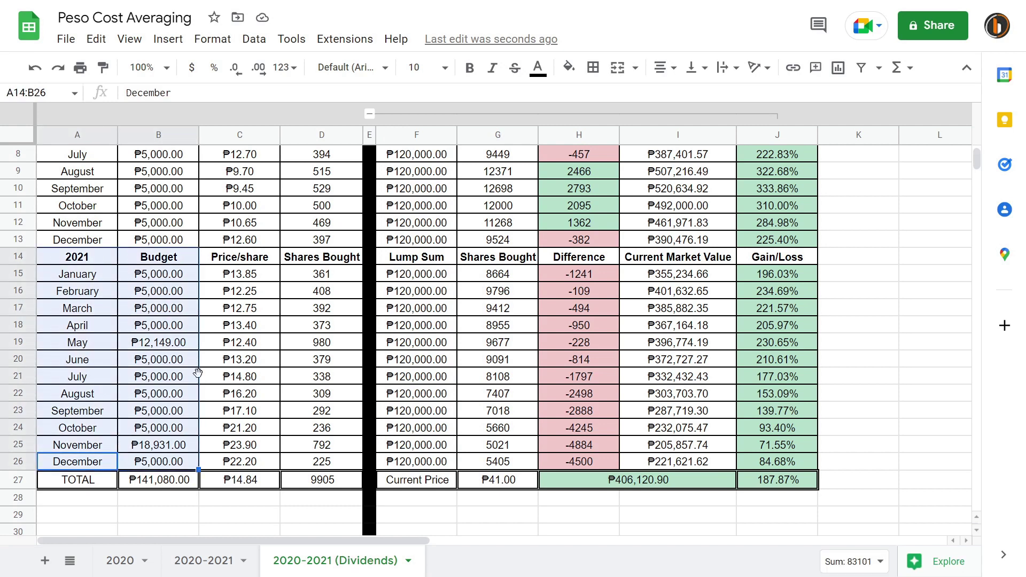
click(238, 361)
click(160, 347)
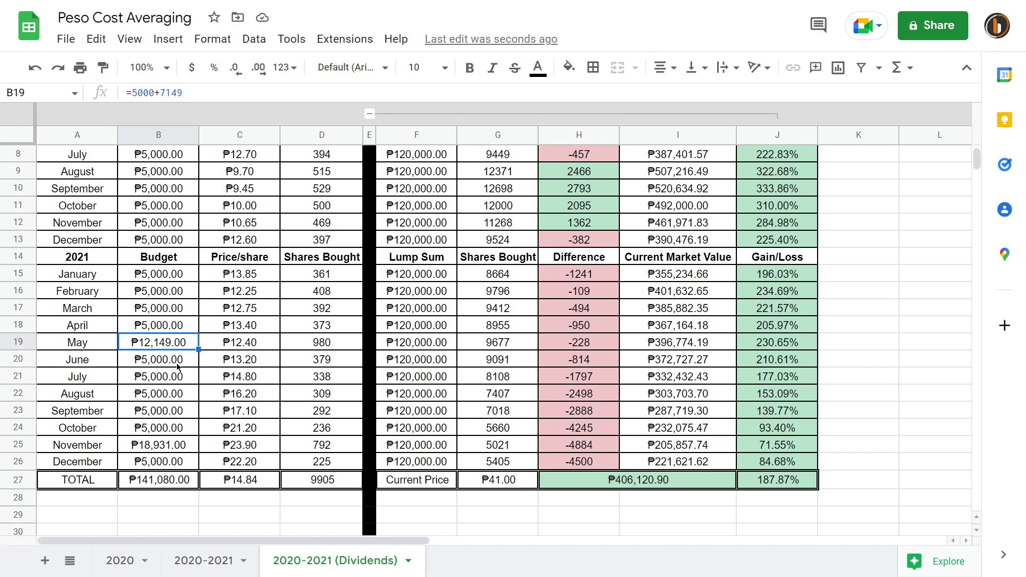
click(157, 450)
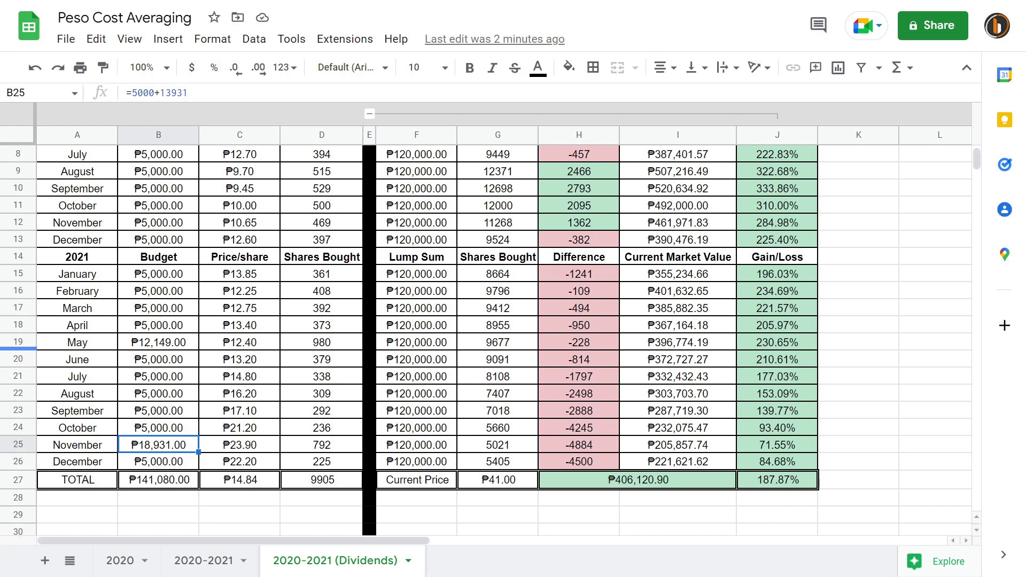
click(149, 347)
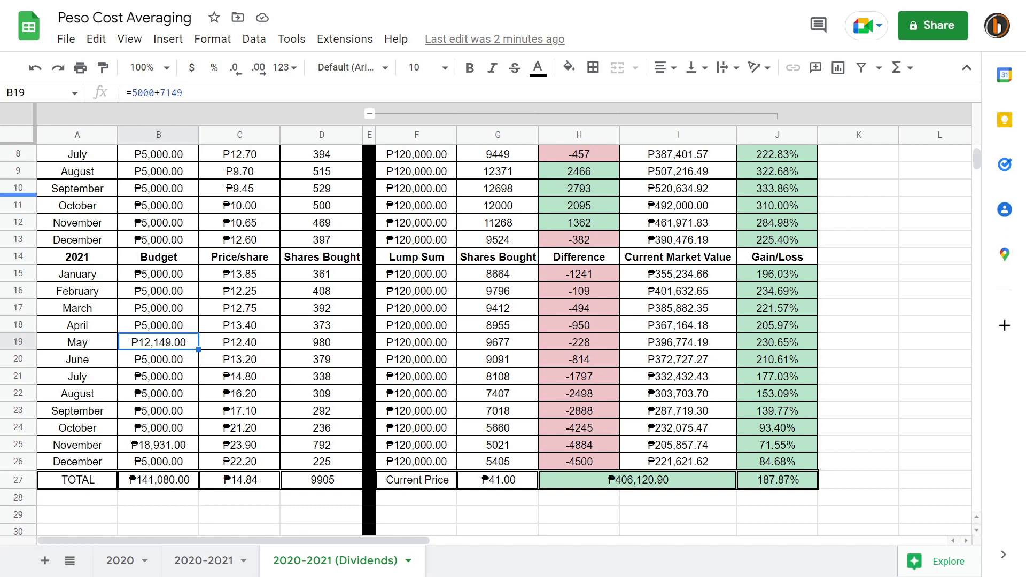
click(166, 451)
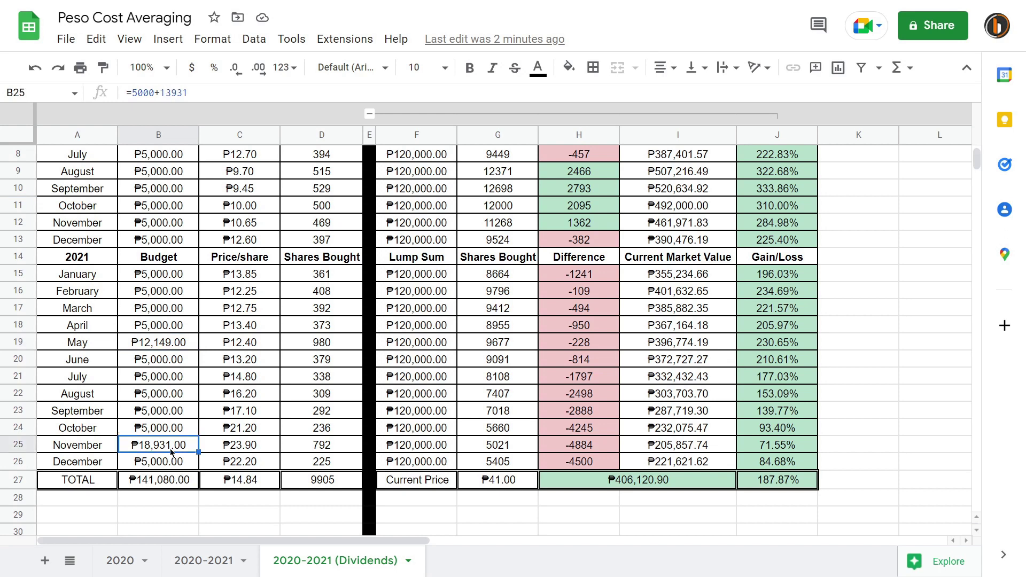
click(166, 463)
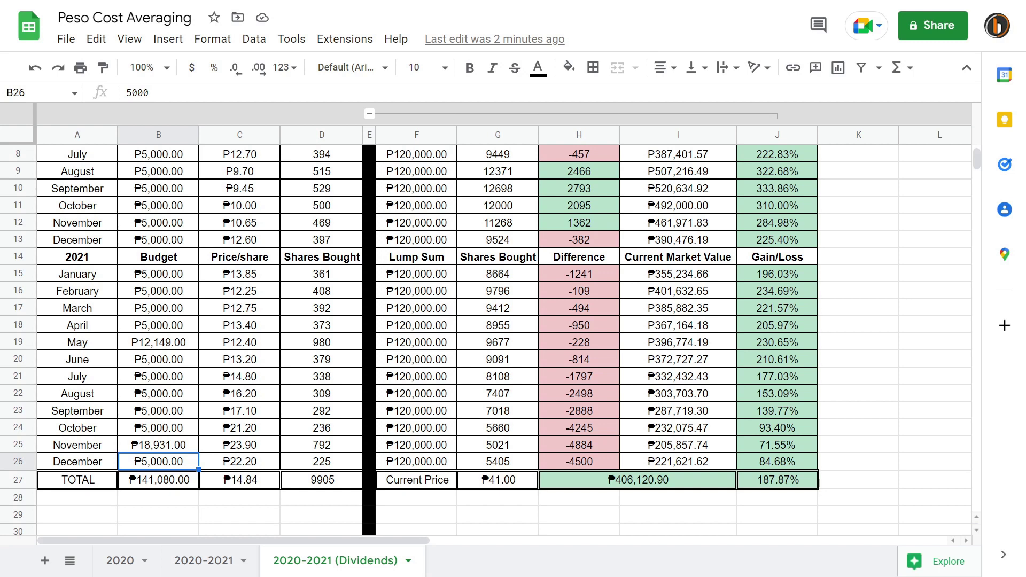
Remove the added dividend from the November 2021 Budget formula, leaving only the 5000 contribution
double_click(167, 449)
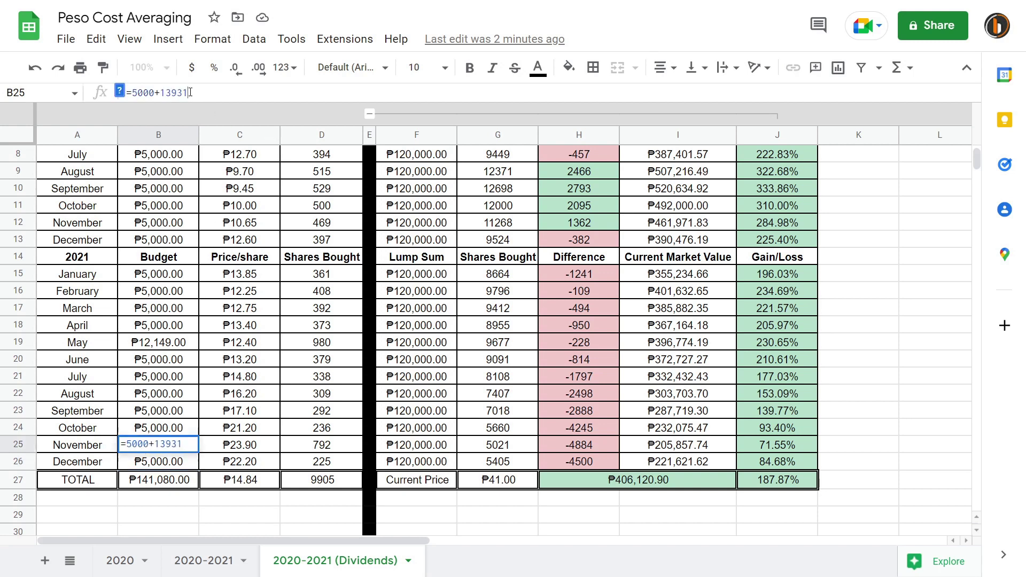
drag(190, 92, 155, 92)
key(BackSpace)
key(Return)
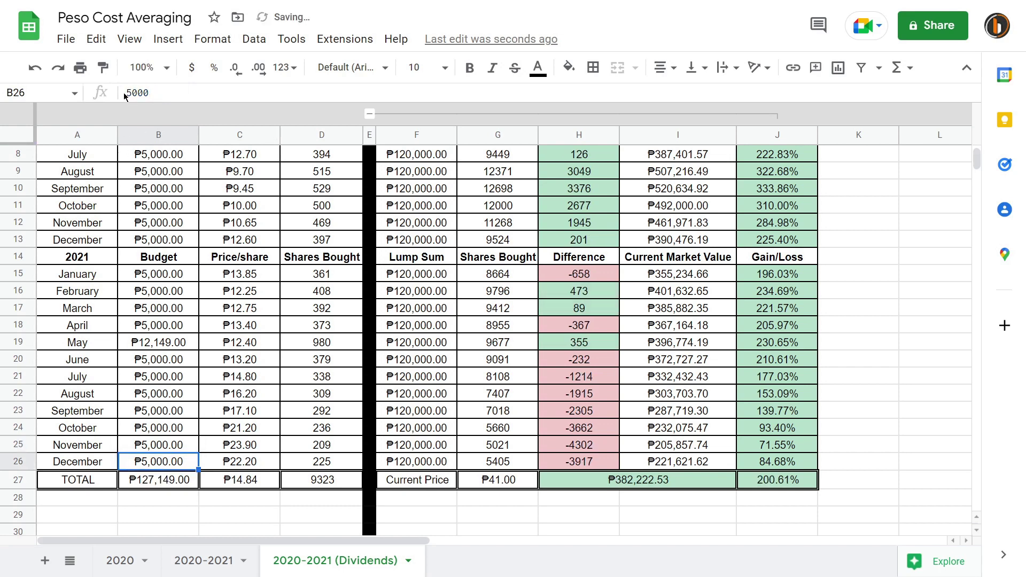
Change the December 2021 Budget to the formula =5000+13931 to include the dividend
click(125, 93)
text(=)
click(167, 89)
text(+13931)
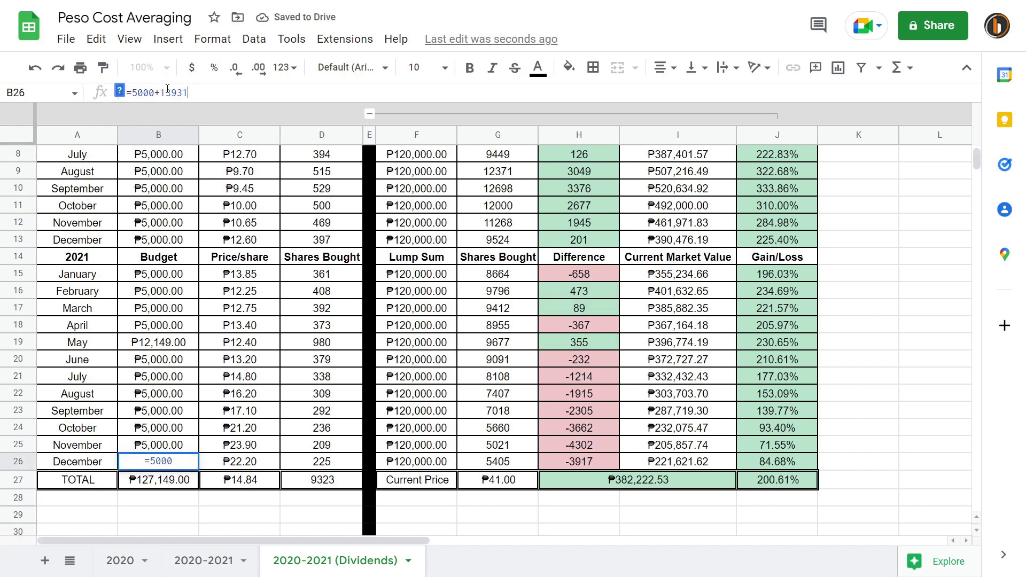
key(Return)
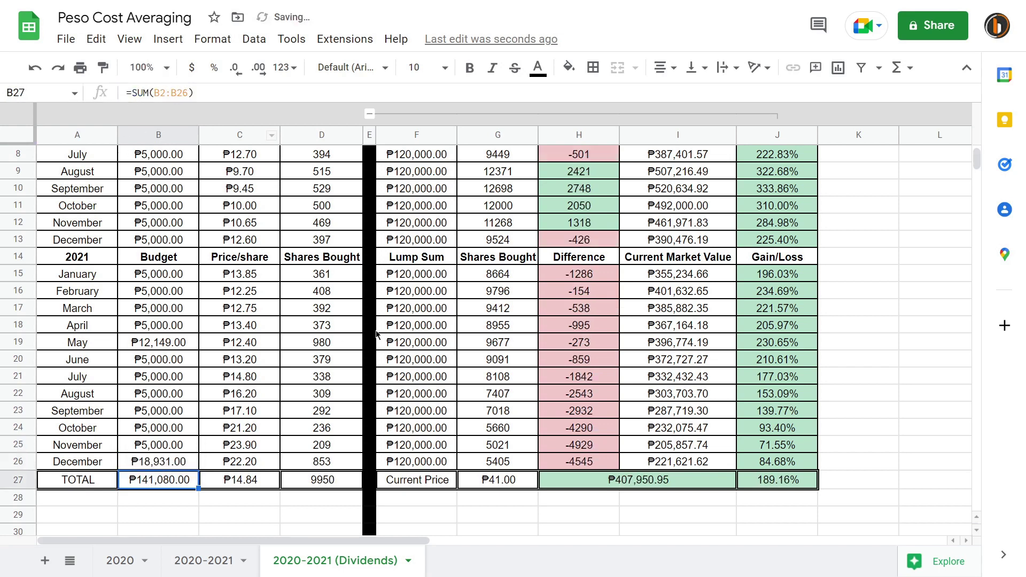
Check the Shares Bought and Budget sums in the TOTAL row
click(327, 478)
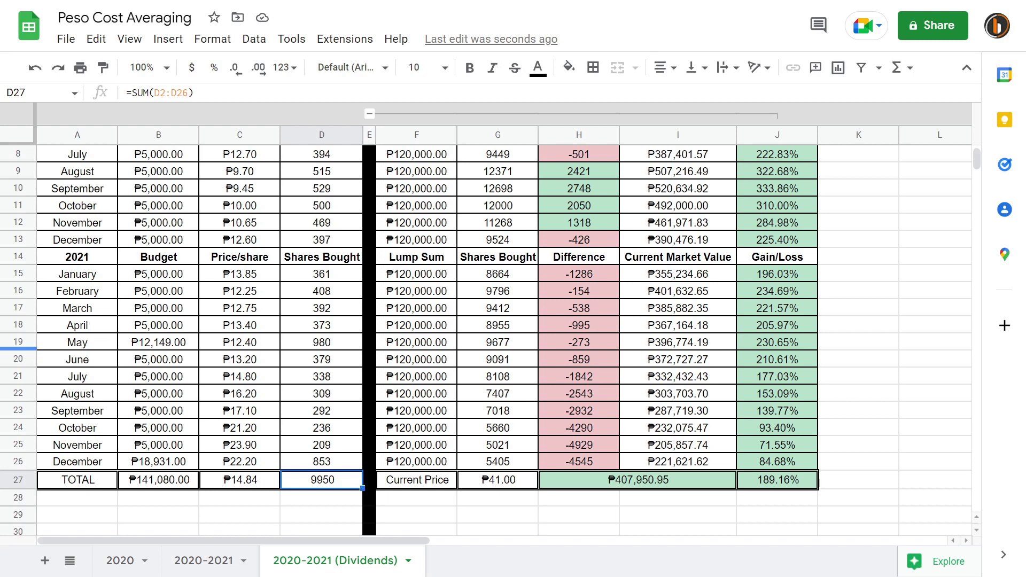
click(193, 416)
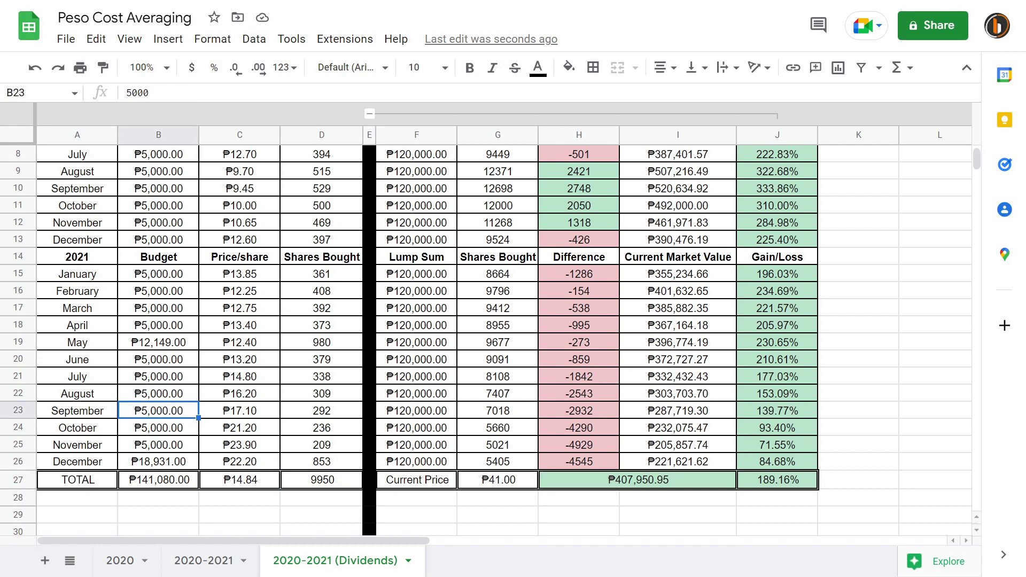
click(173, 485)
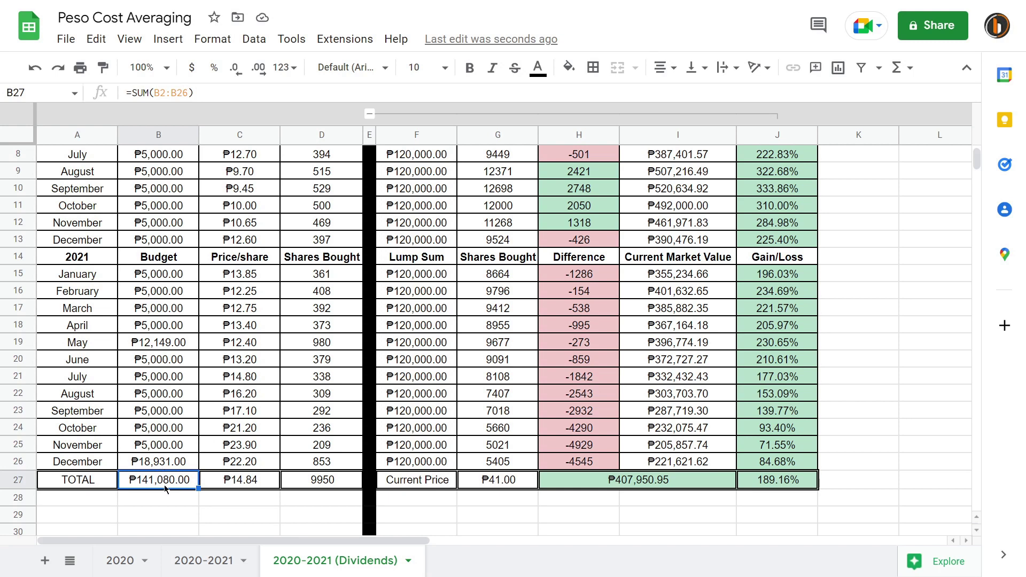
Read down the Lump Sum column from the start of 2020 through December 2021 and its Shares Bought
scroll(437, 369, up, 3)
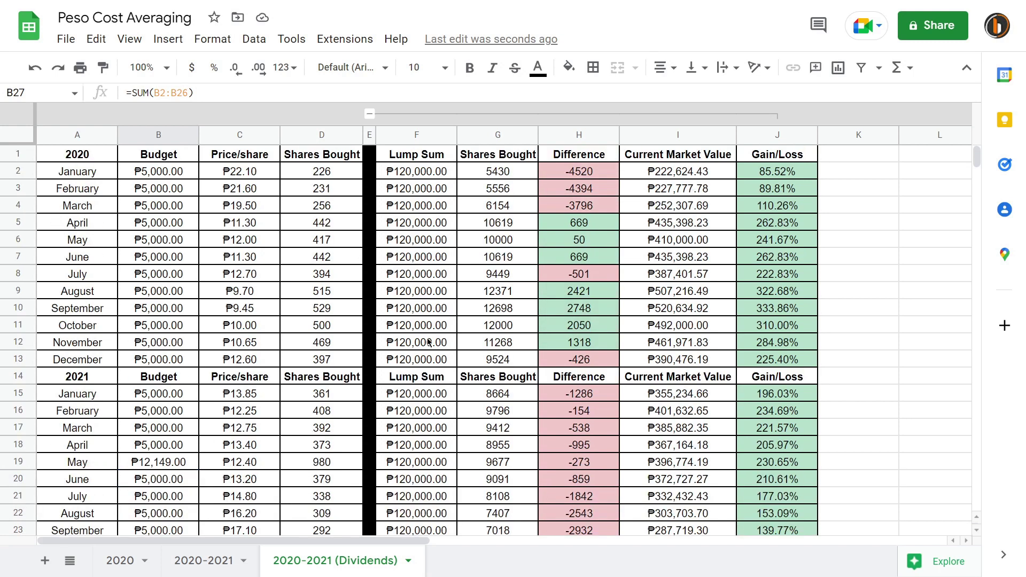
click(429, 176)
drag(429, 177, 441, 484)
scroll(429, 364, down, 2)
click(429, 313)
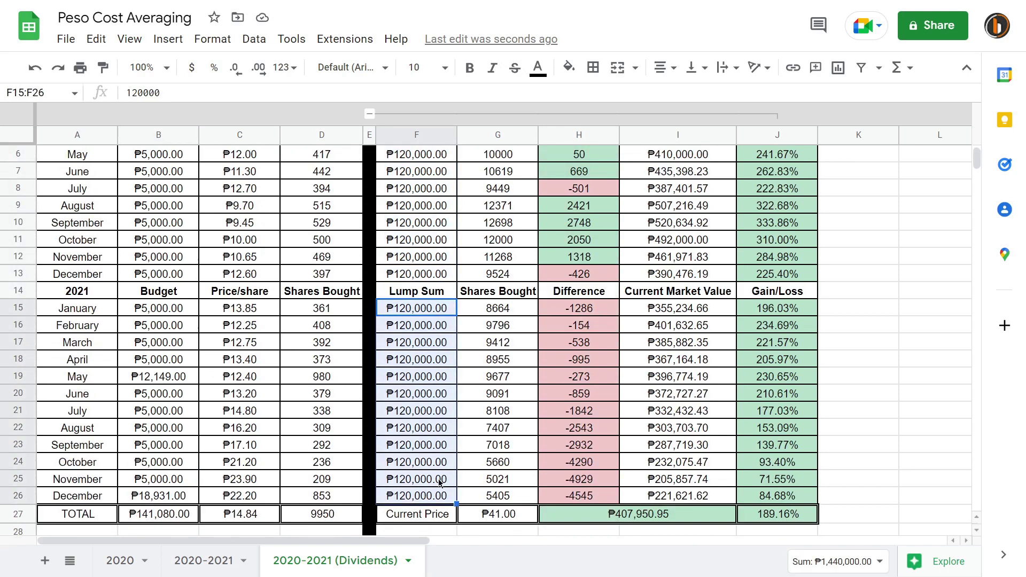
click(497, 411)
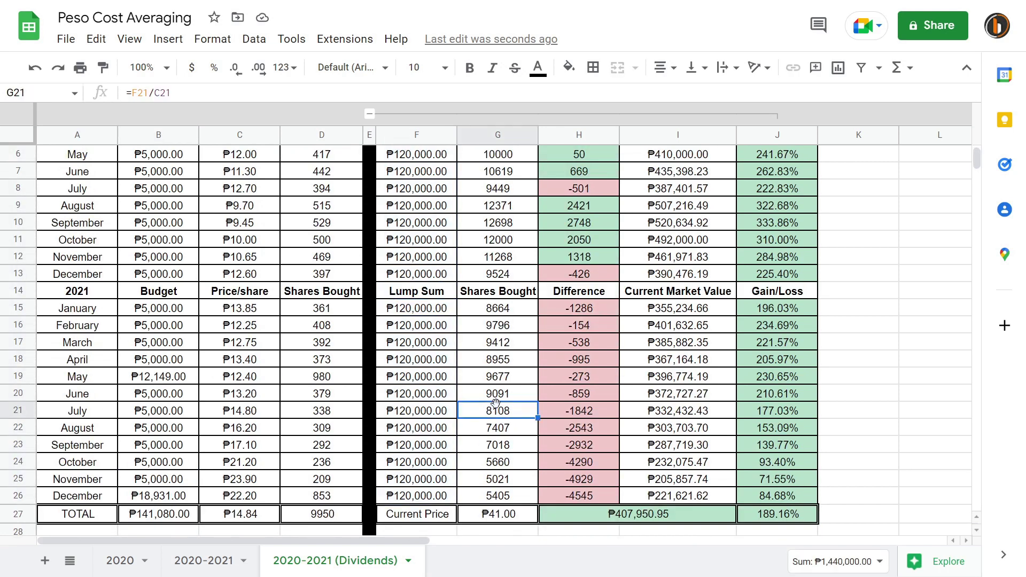
Examine the individual 2021 Lump Sum entries, from January and March through the second half of the year
click(427, 313)
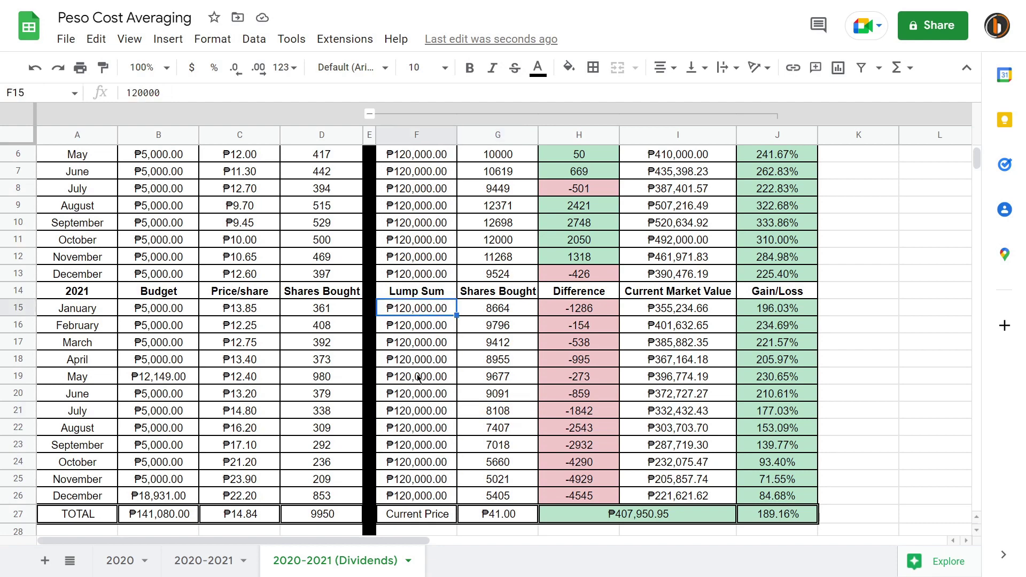
click(415, 394)
scroll(412, 404, down, 2)
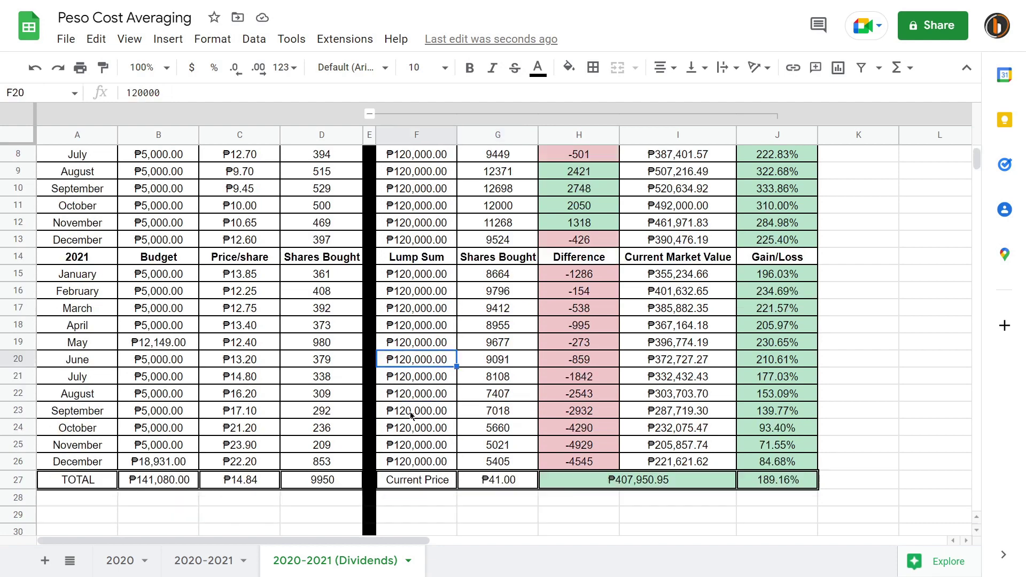
scroll(411, 403, up, 2)
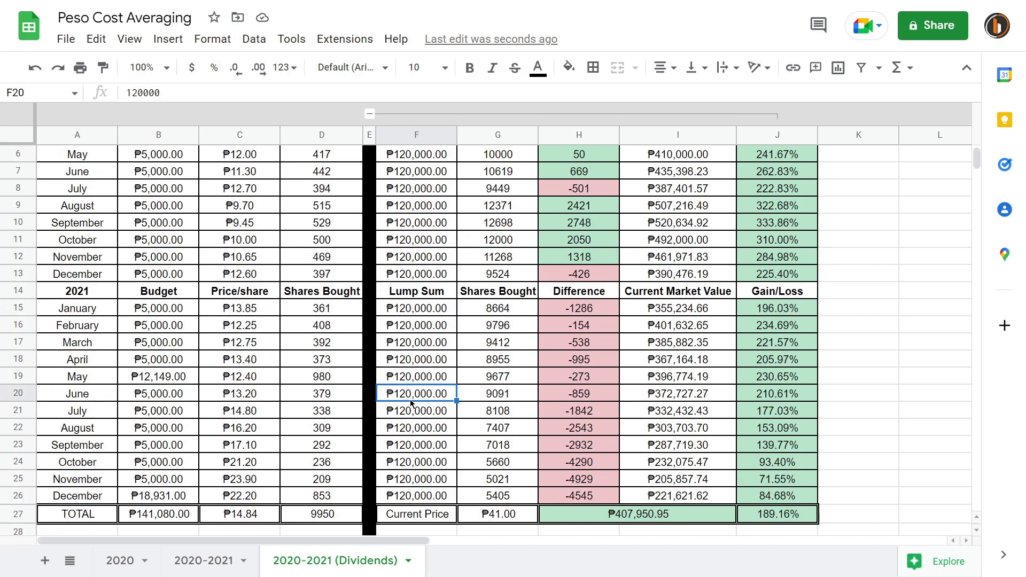
click(420, 316)
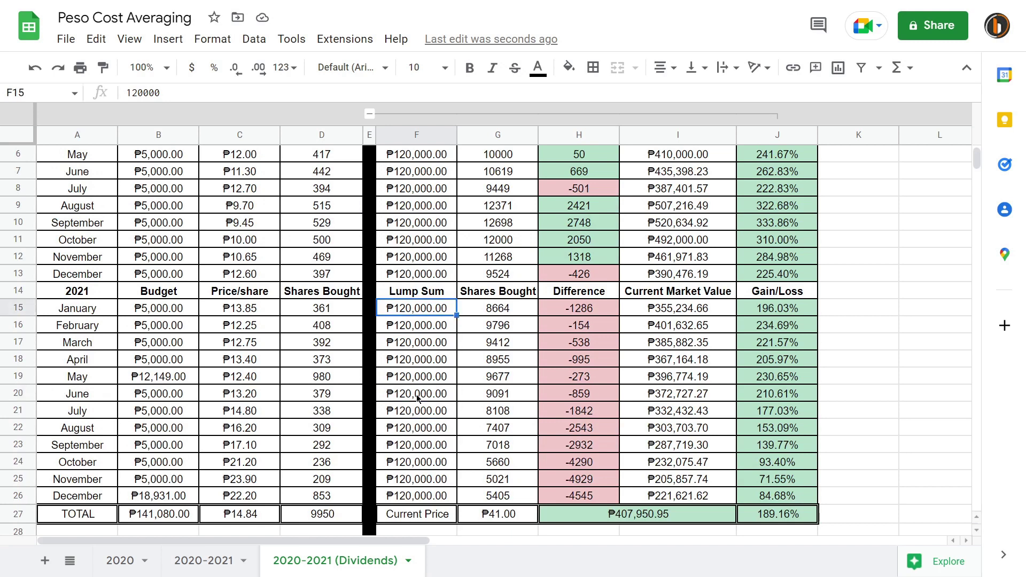
drag(419, 411, 418, 479)
click(422, 347)
scroll(421, 385, down, 1)
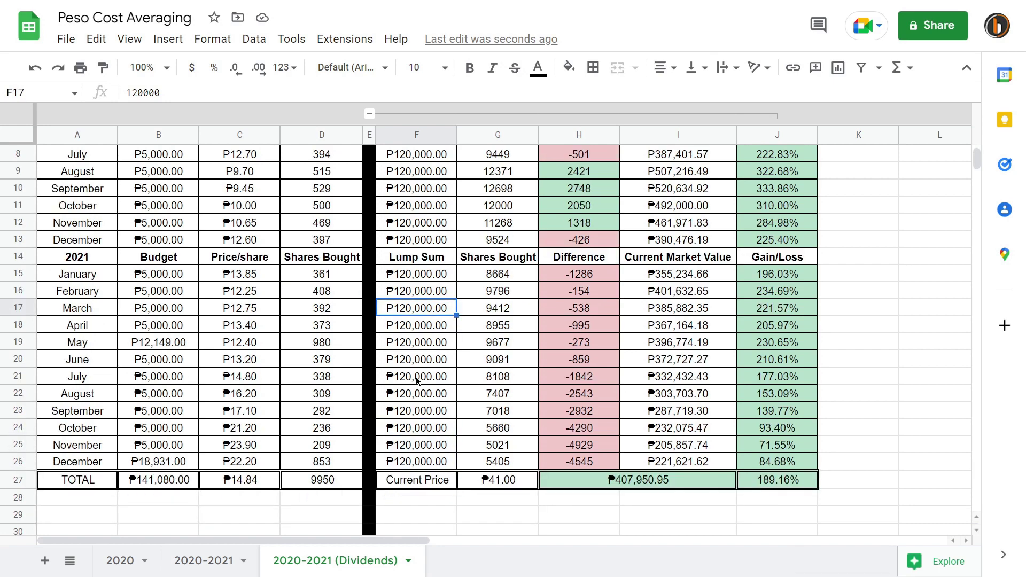
scroll(419, 382, down, 1)
scroll(414, 374, up, 1)
Compare the total Budget and its May and December dividend entries with the March to October 2021 Lump Sum amounts
click(183, 481)
click(168, 345)
click(168, 462)
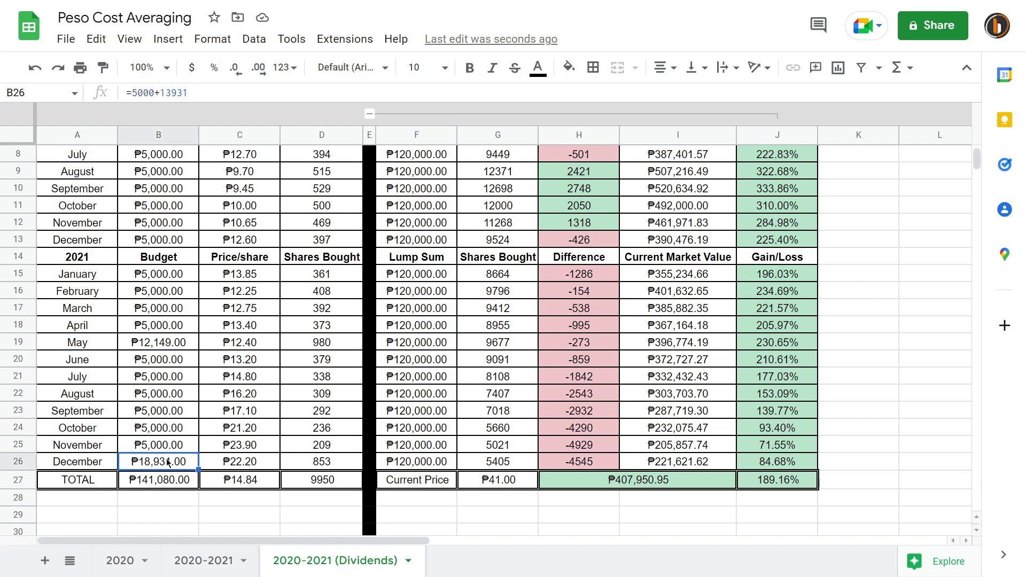
drag(420, 309, 428, 430)
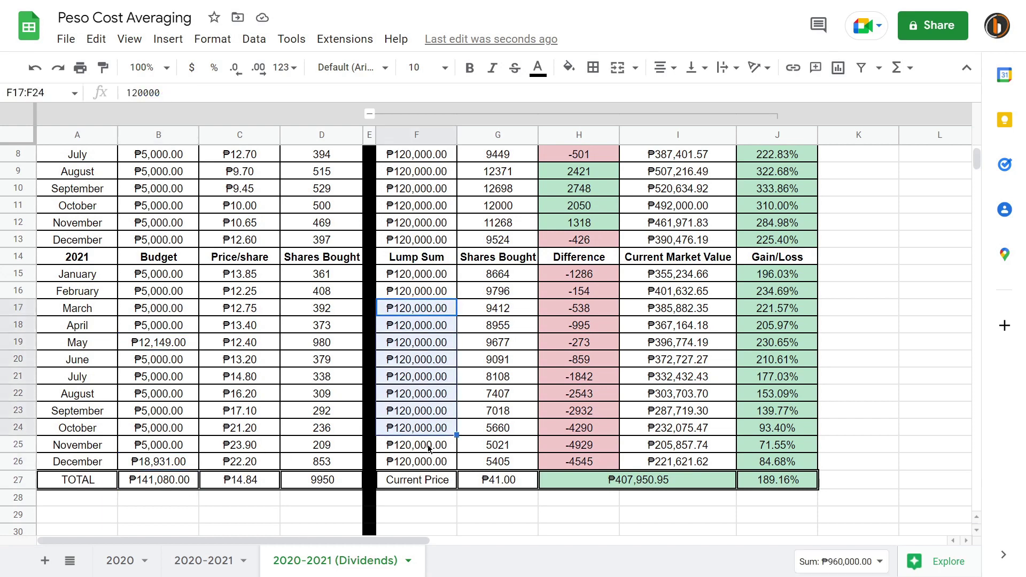
click(195, 484)
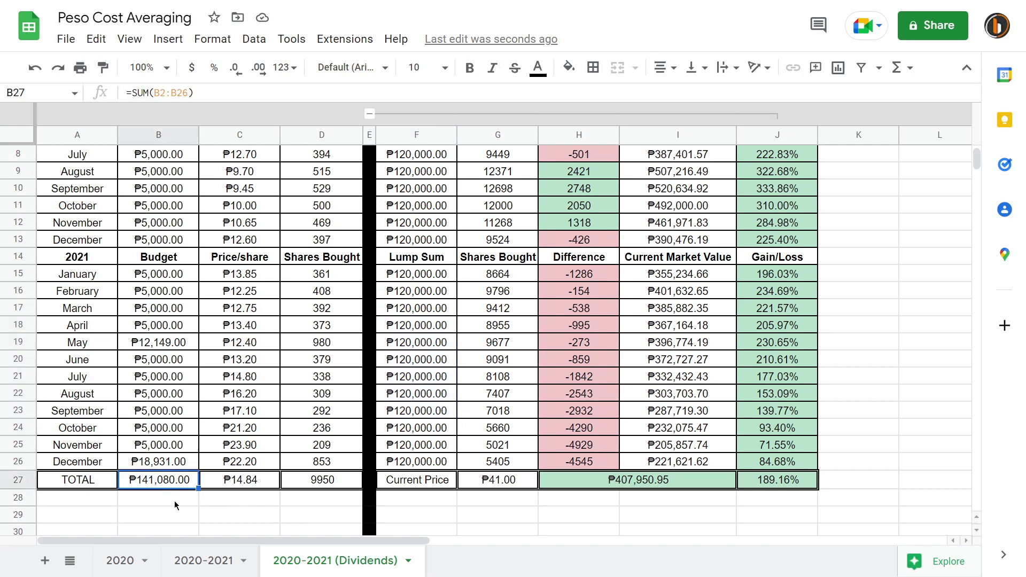
Review the monthly 2021 Budget contributions against the total Budget, including the January to April and May entries
drag(161, 297, 173, 446)
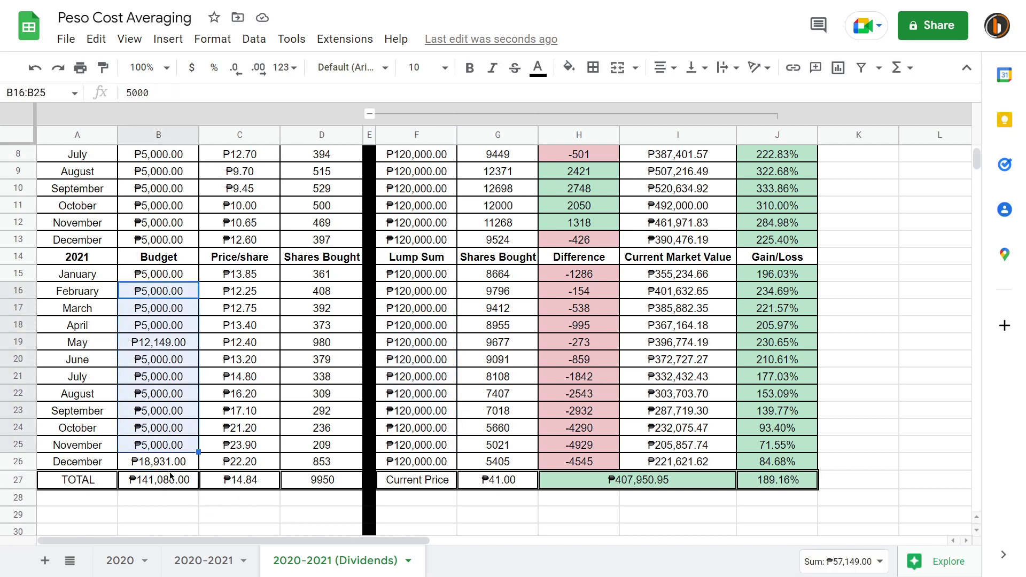
click(171, 479)
click(184, 345)
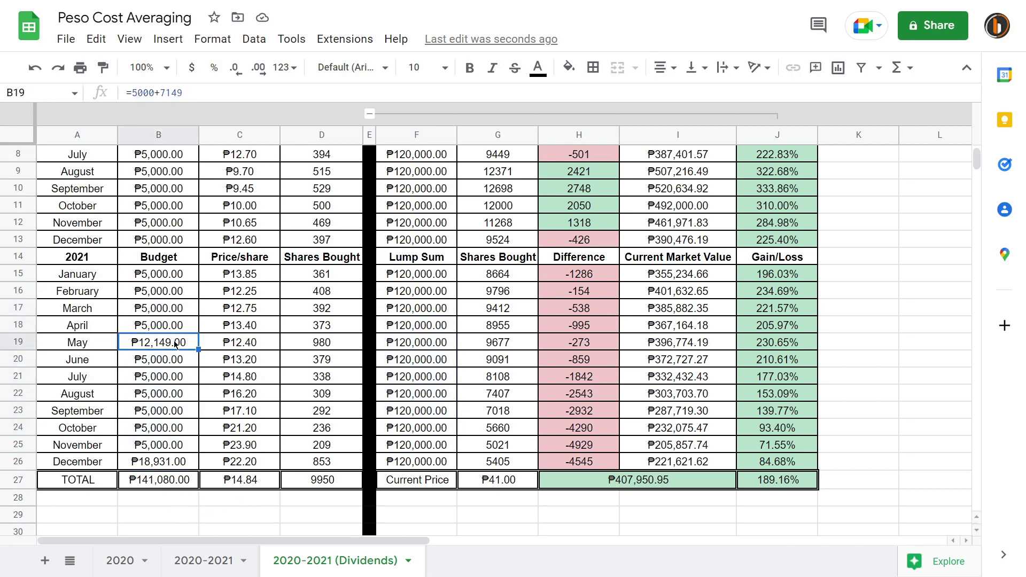
scroll(190, 350, up, 3)
scroll(164, 251, down, 3)
drag(180, 313, 186, 368)
scroll(209, 393, down, 1)
scroll(211, 393, down, 1)
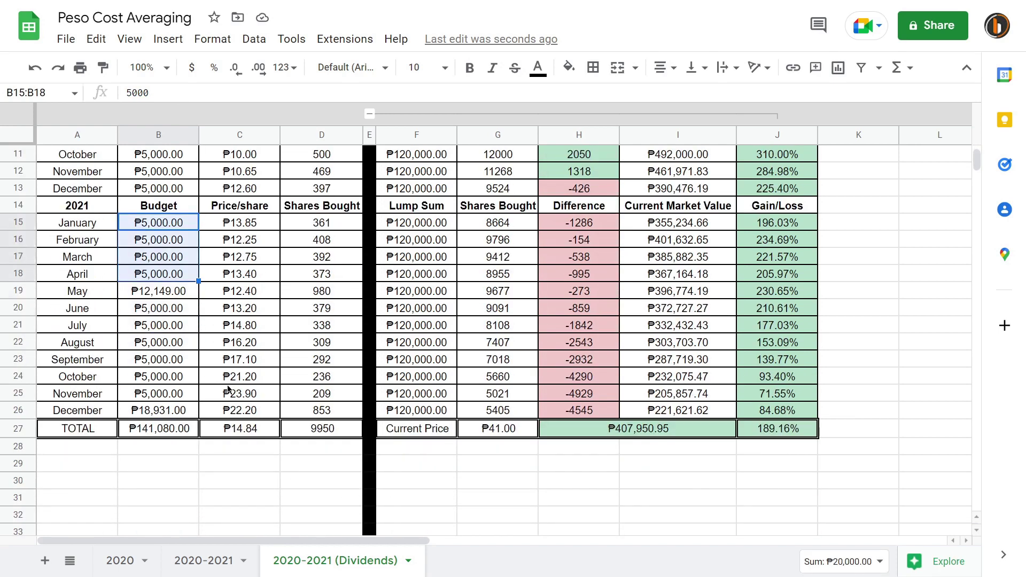
Compare the January to November 2021 Lump Sum amounts and the March Difference with the total Budget and April to August contributions
drag(436, 229, 410, 398)
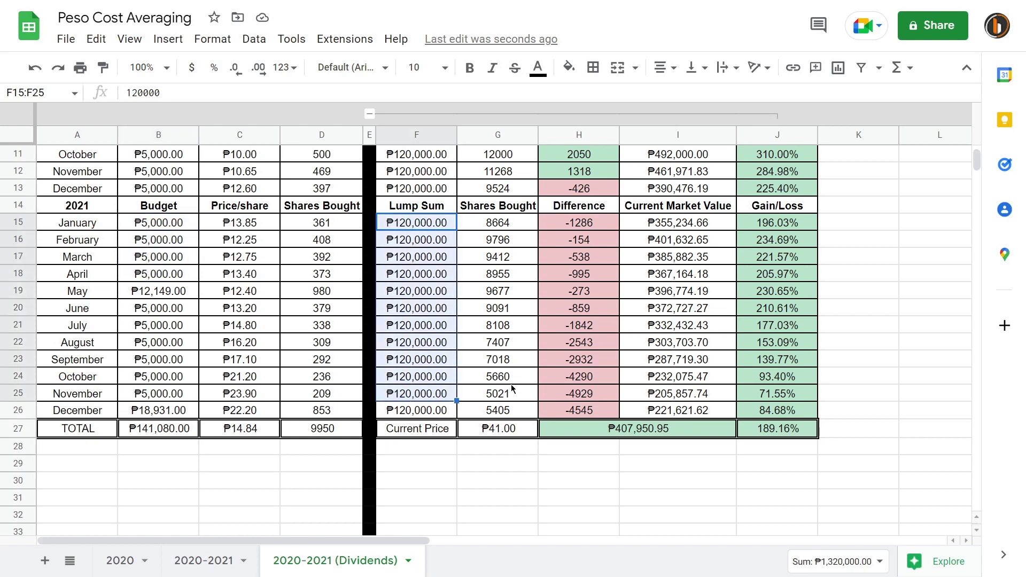
click(593, 255)
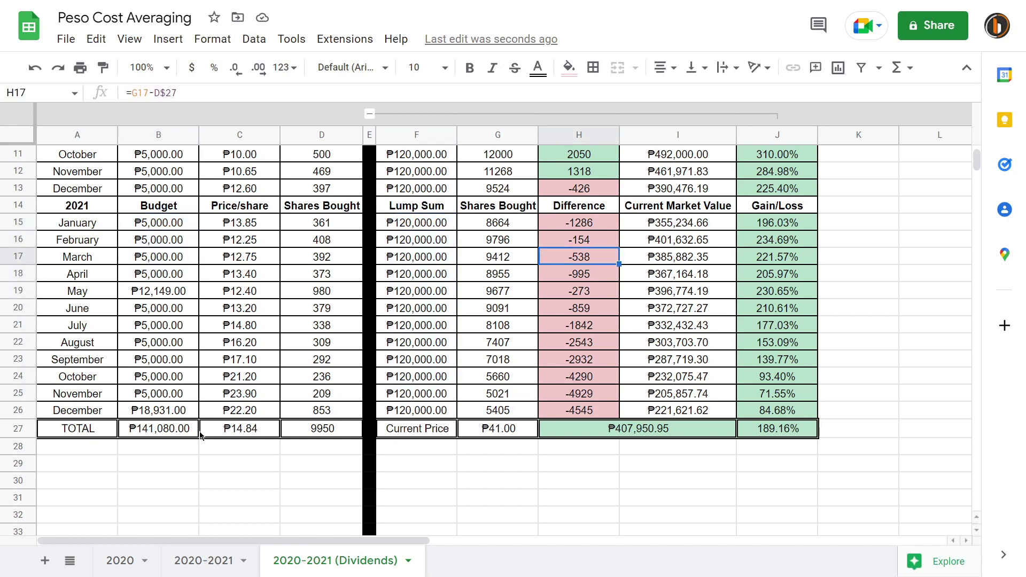
click(173, 432)
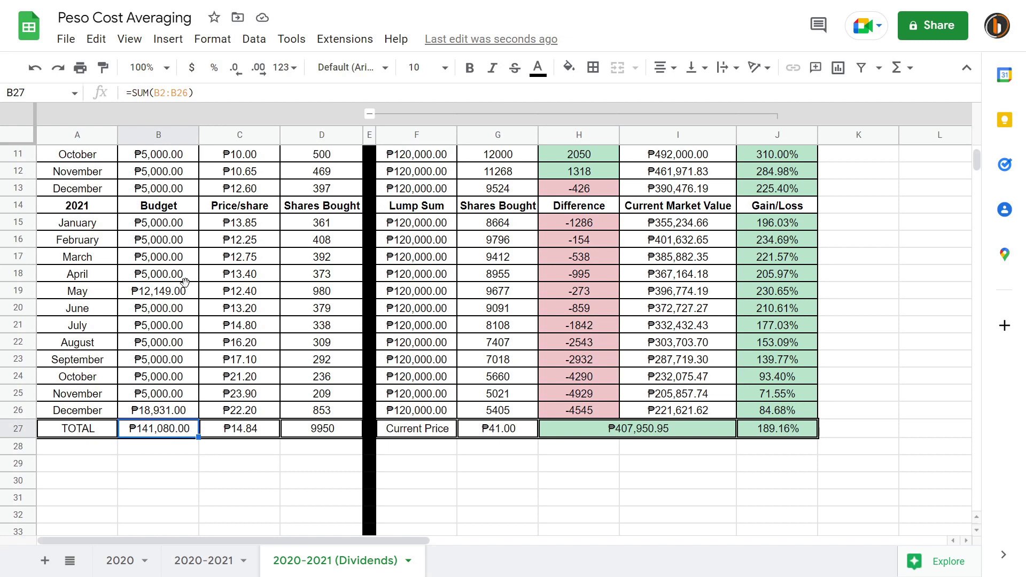
drag(185, 282, 184, 349)
scroll(377, 342, up, 1)
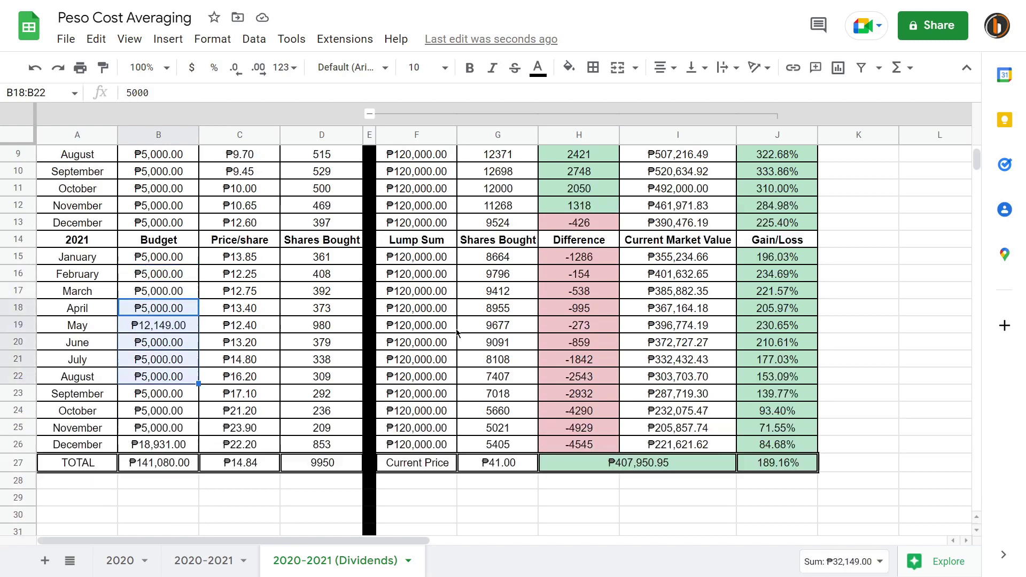
Compare the January to December 2021 Difference and lump-sum Shares Bought figures with the total monthly Shares Bought and total Gain/Loss
drag(588, 259, 588, 448)
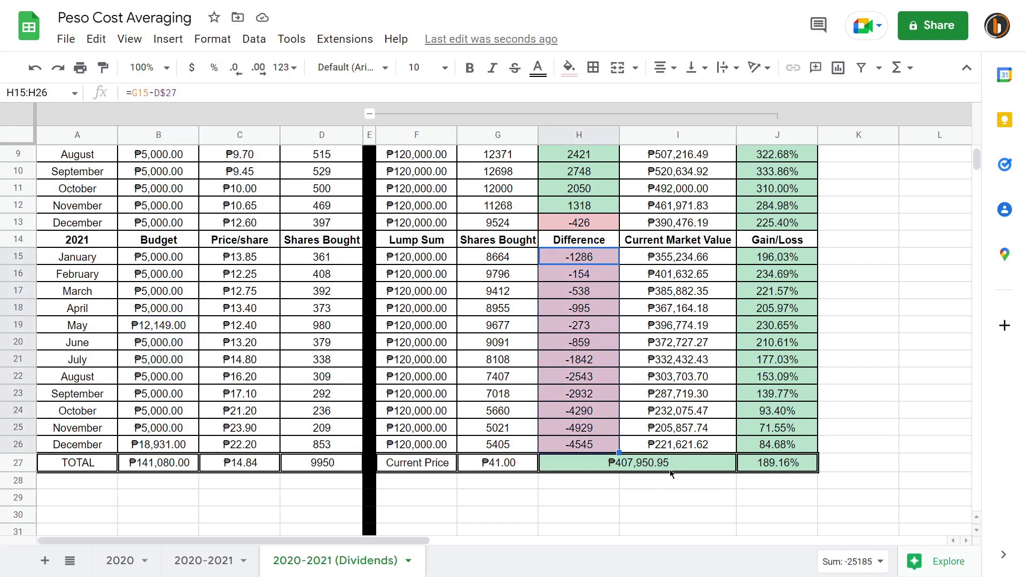
click(791, 469)
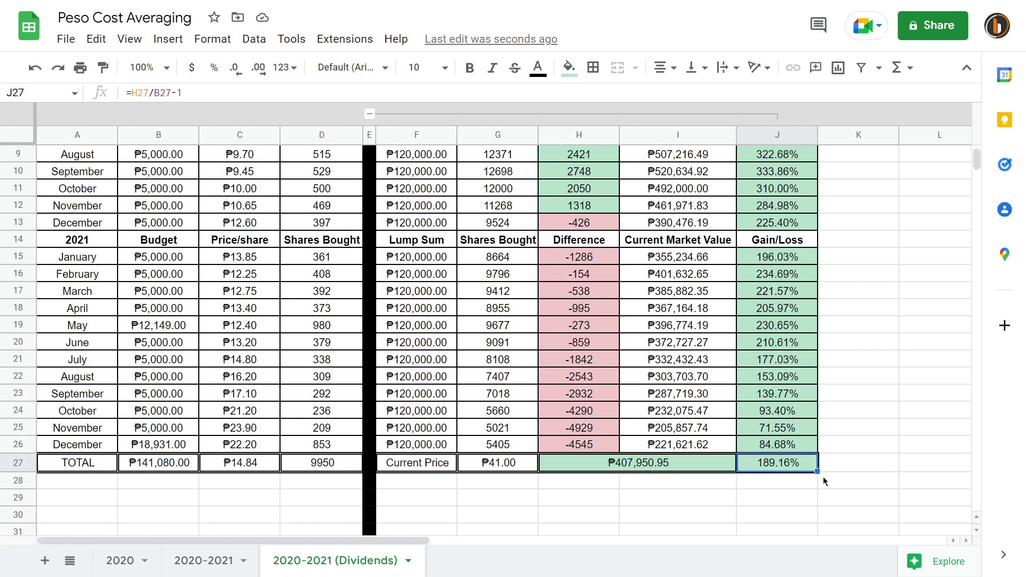
click(331, 463)
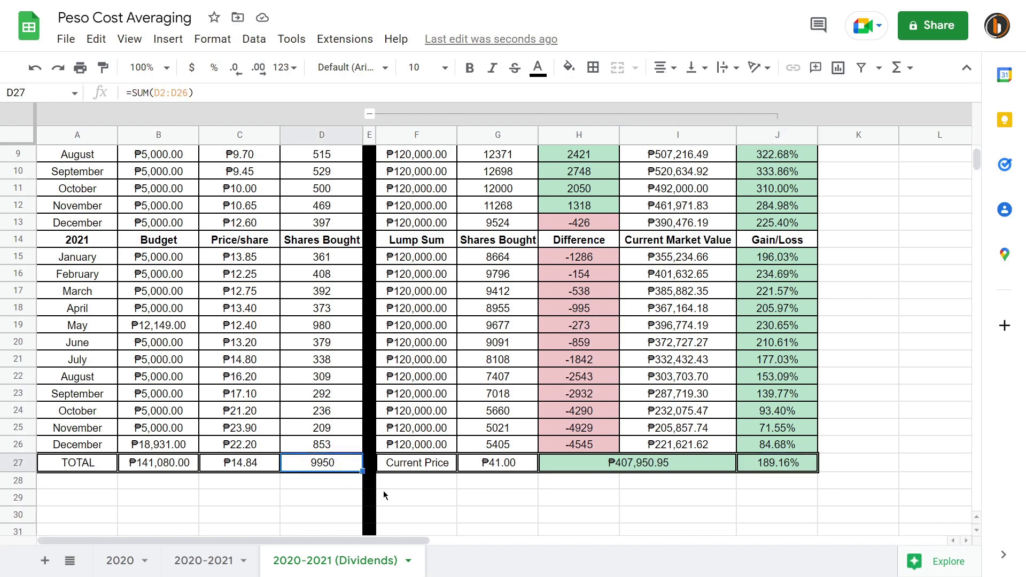
click(775, 465)
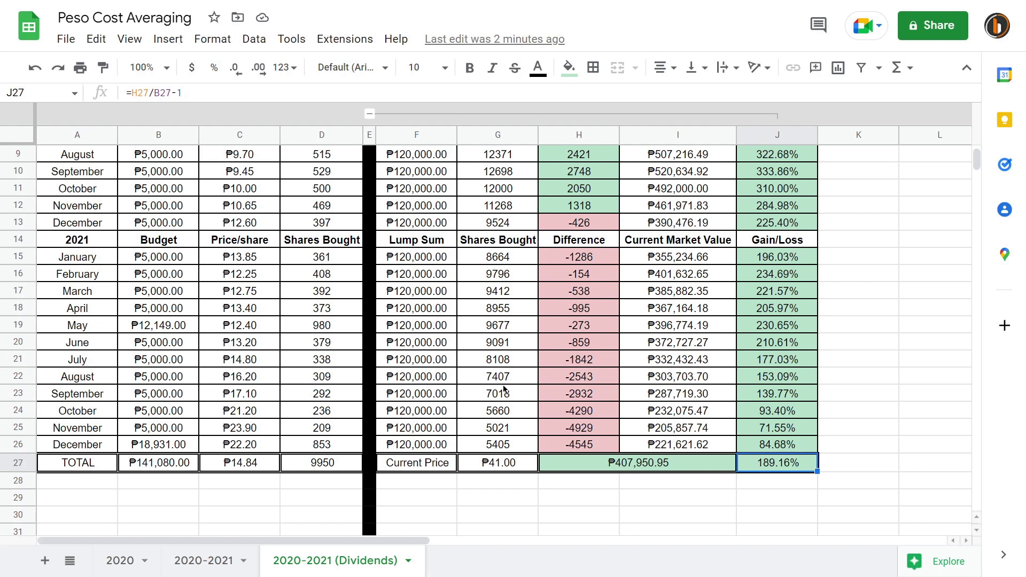
drag(513, 259, 508, 453)
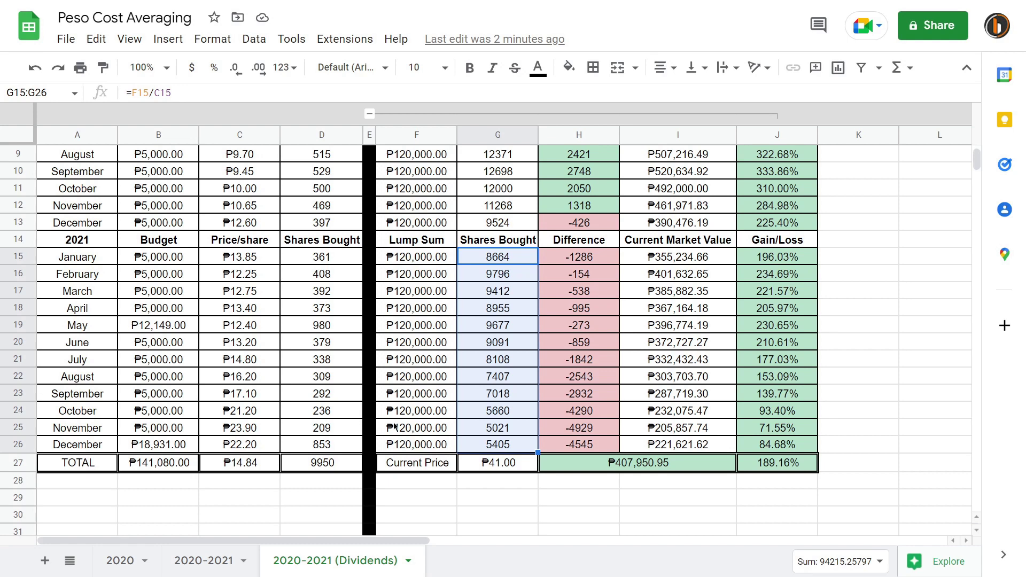
drag(539, 424, 596, 429)
click(596, 429)
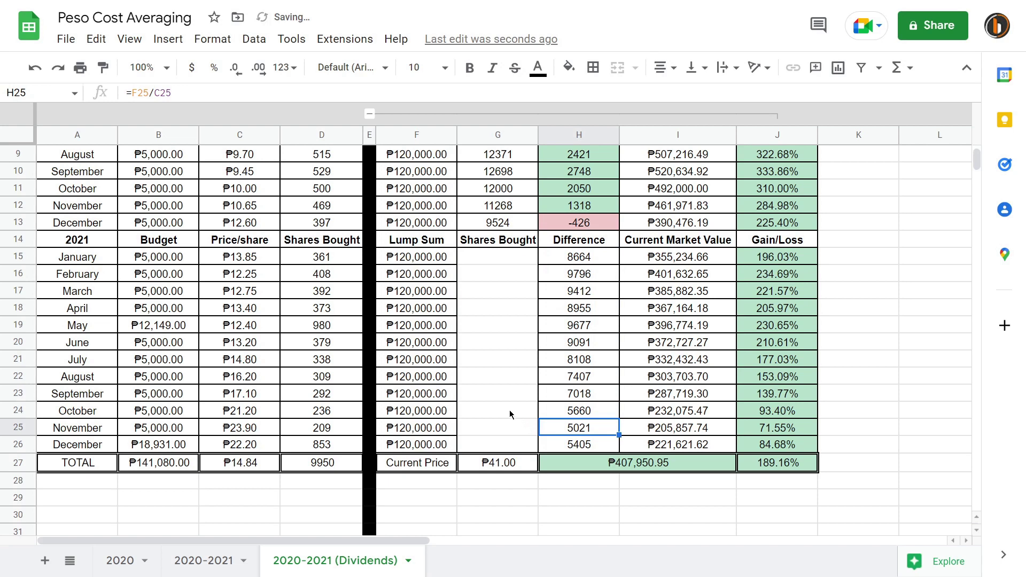
key(ctrl+z)
click(717, 401)
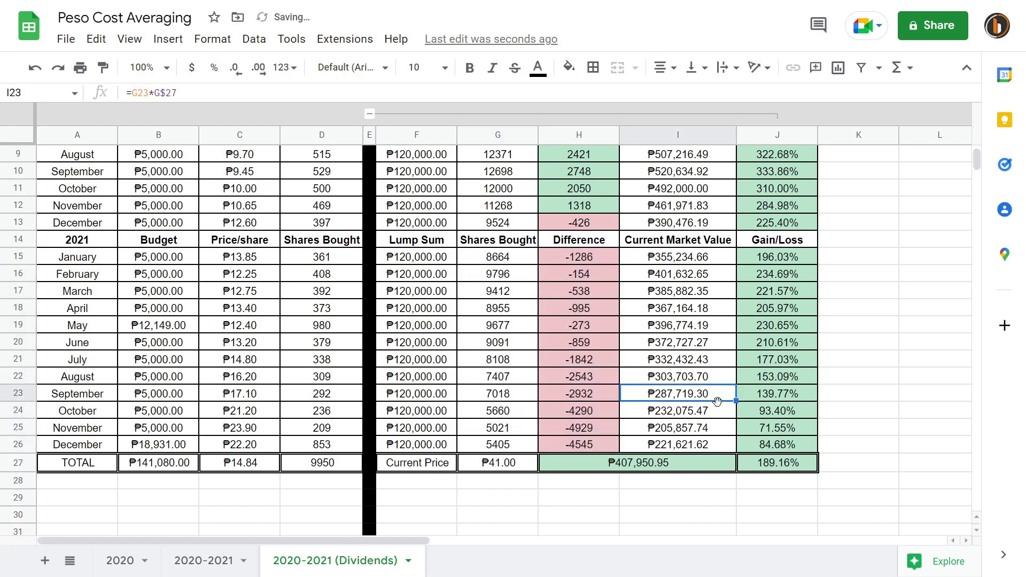
click(908, 416)
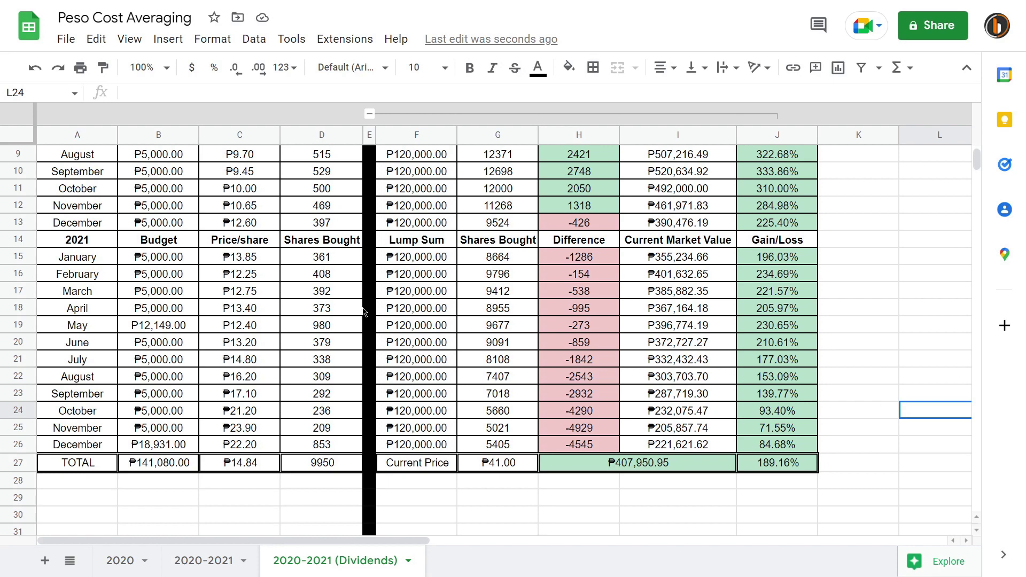
Review the 2020 and 2021 rows of the dividends sheet, including the March 2021 Budget and the July 2021 lump-sum Shares Bought
scroll(215, 323, up, 3)
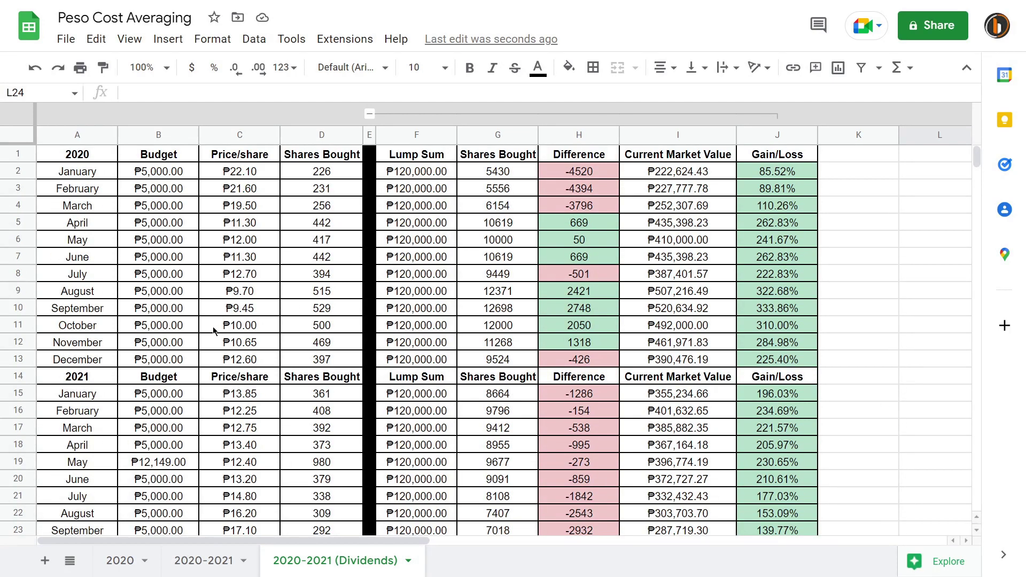
scroll(211, 331, down, 1)
click(161, 397)
scroll(260, 404, down, 2)
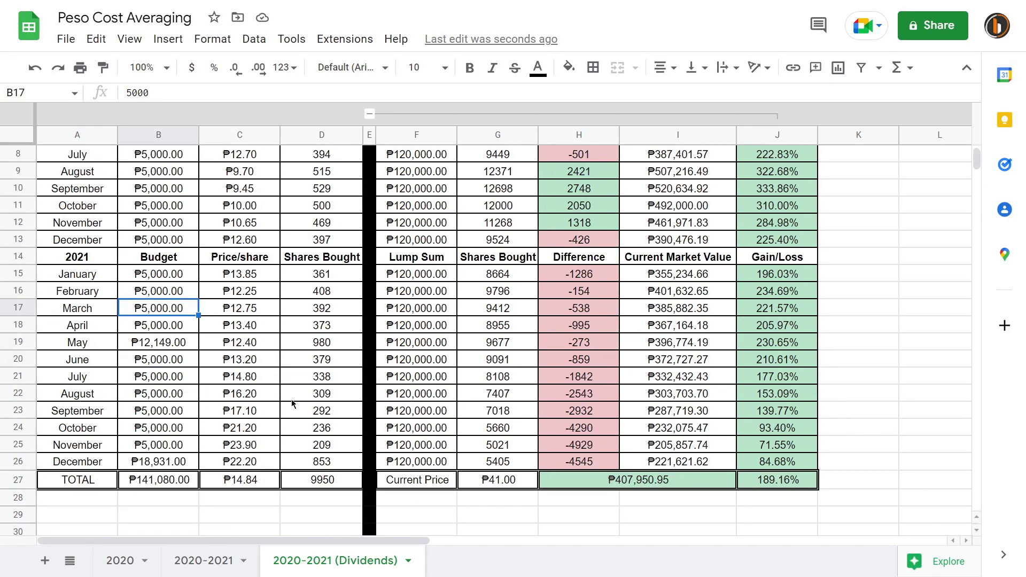
click(500, 375)
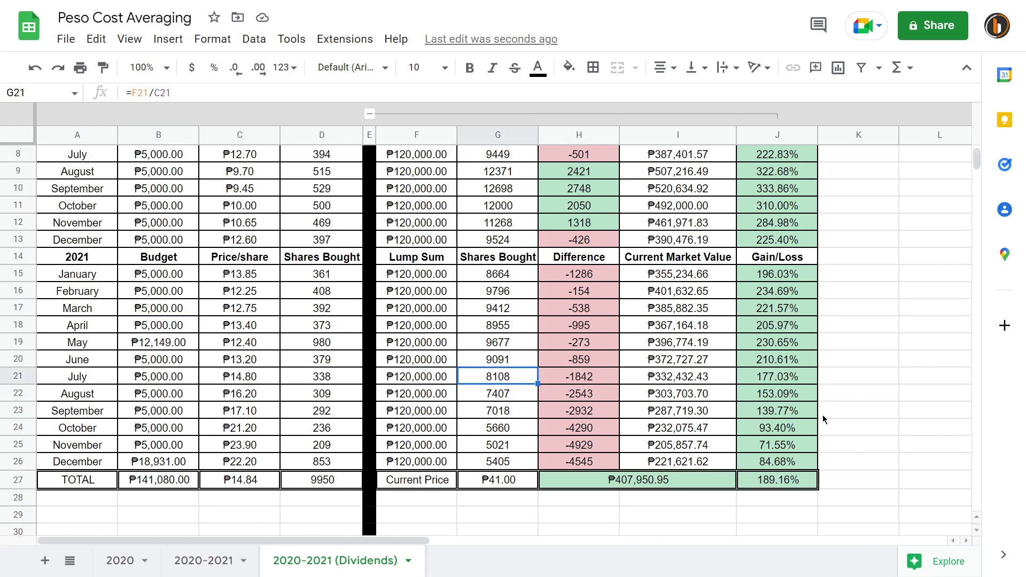
scroll(831, 415, up, 3)
scroll(830, 412, down, 3)
click(854, 431)
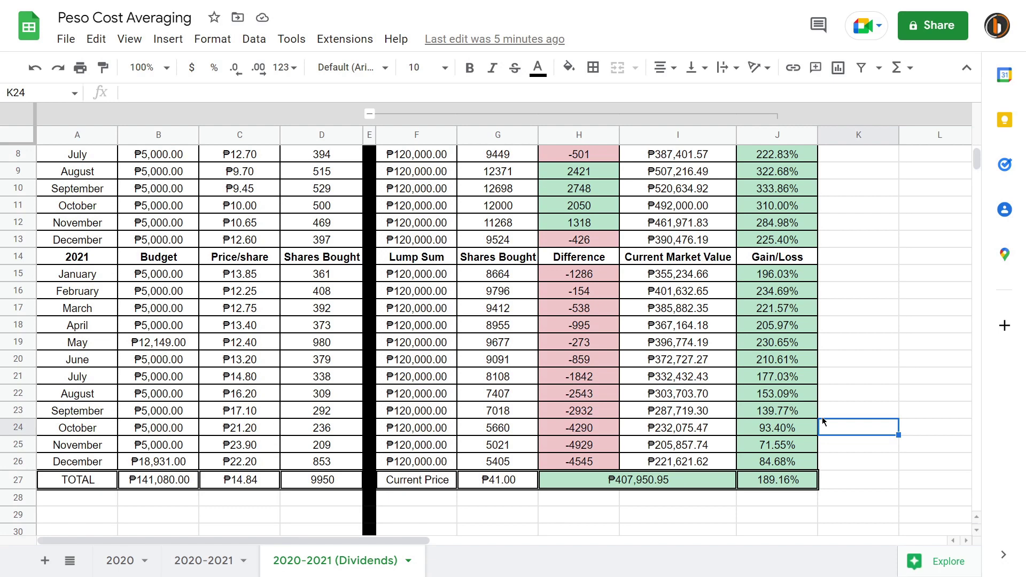
scroll(861, 304, up, 3)
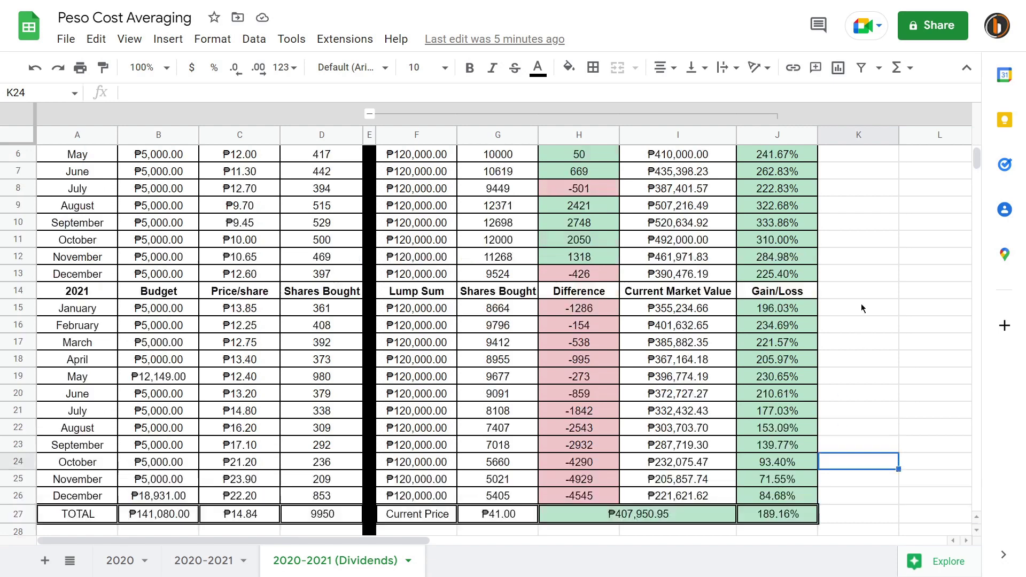
scroll(855, 273, down, 2)
scroll(854, 274, down, 2)
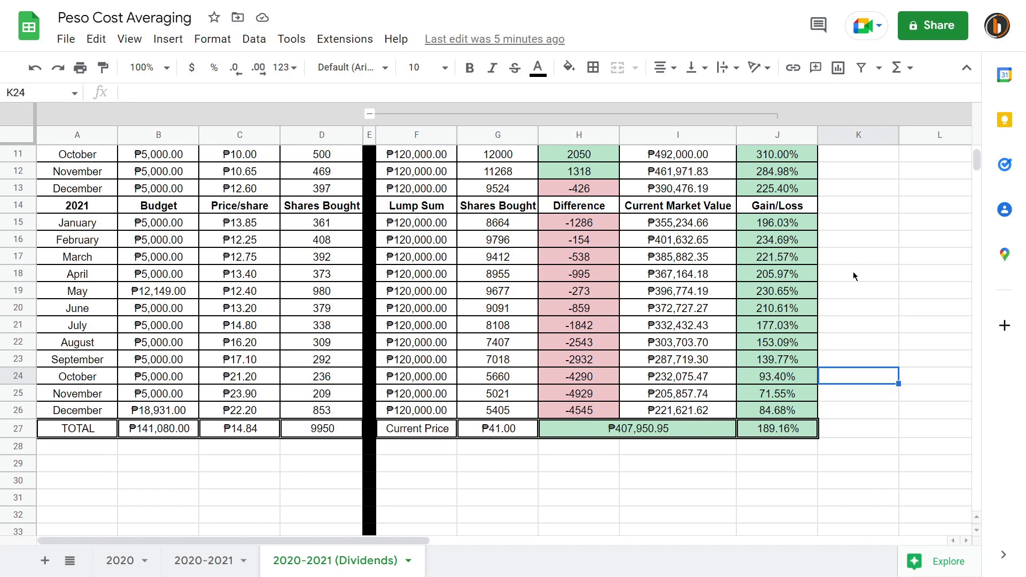
scroll(853, 276, up, 3)
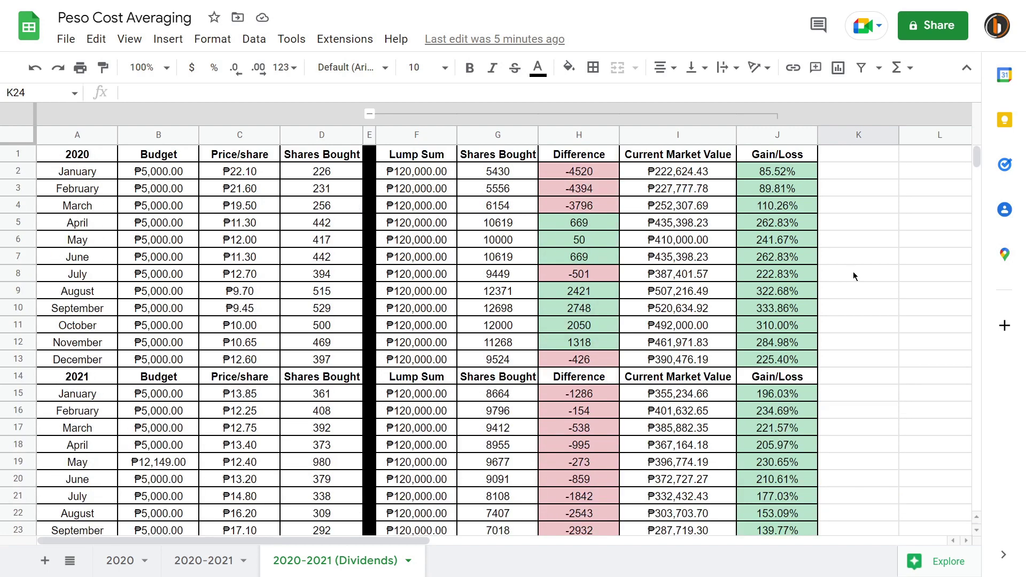
scroll(854, 273, down, 3)
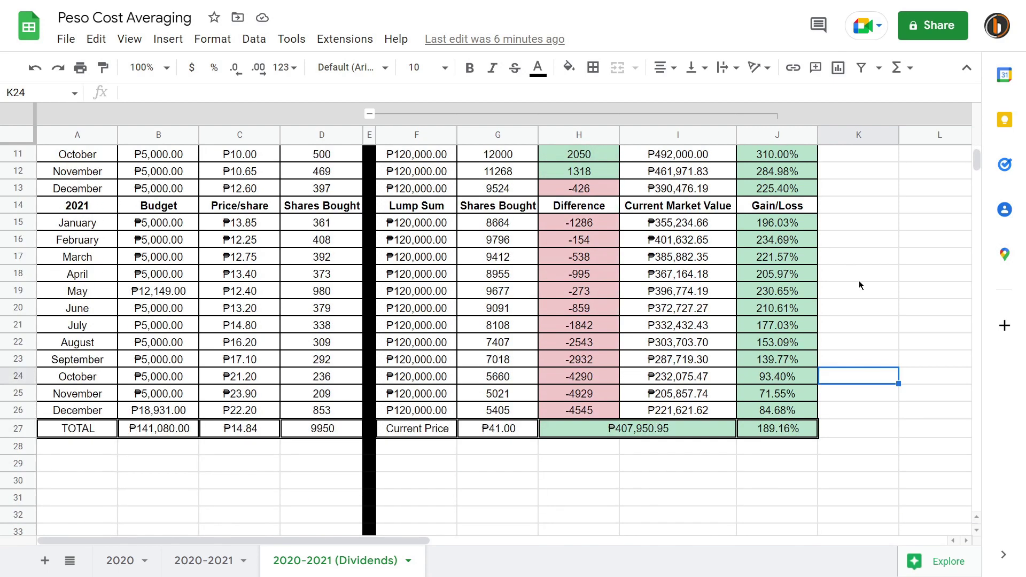
scroll(859, 285, up, 3)
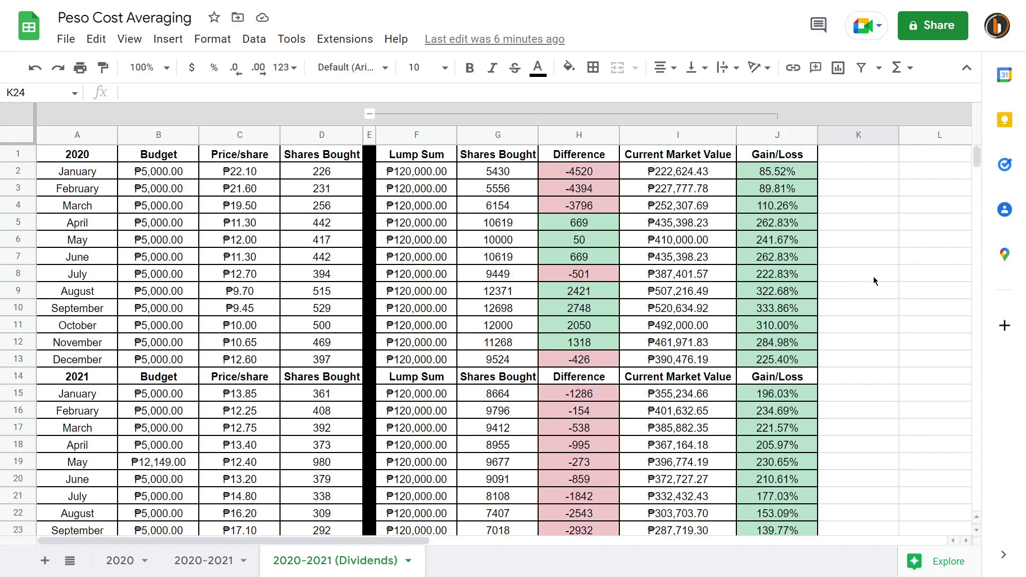
click(915, 292)
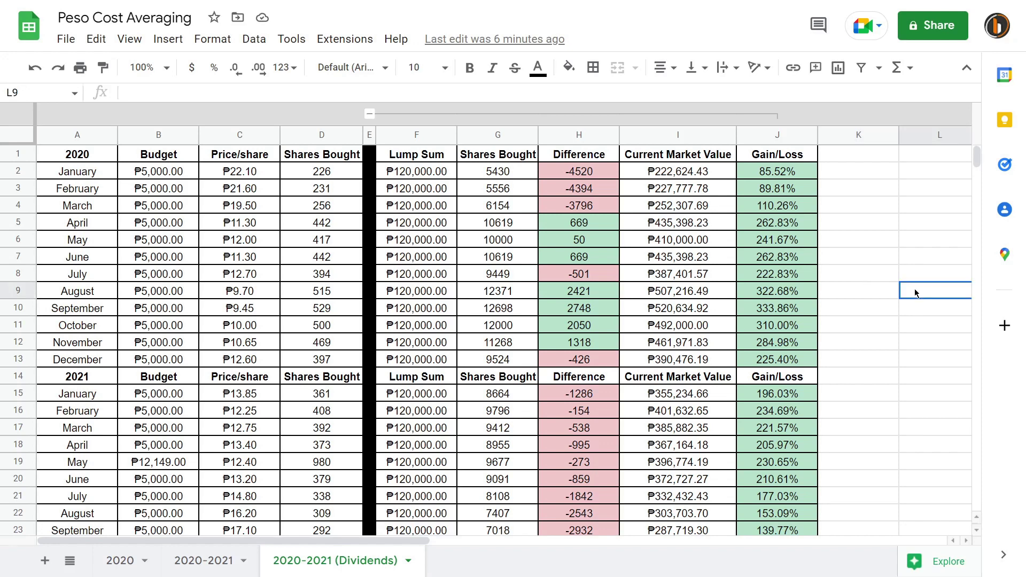